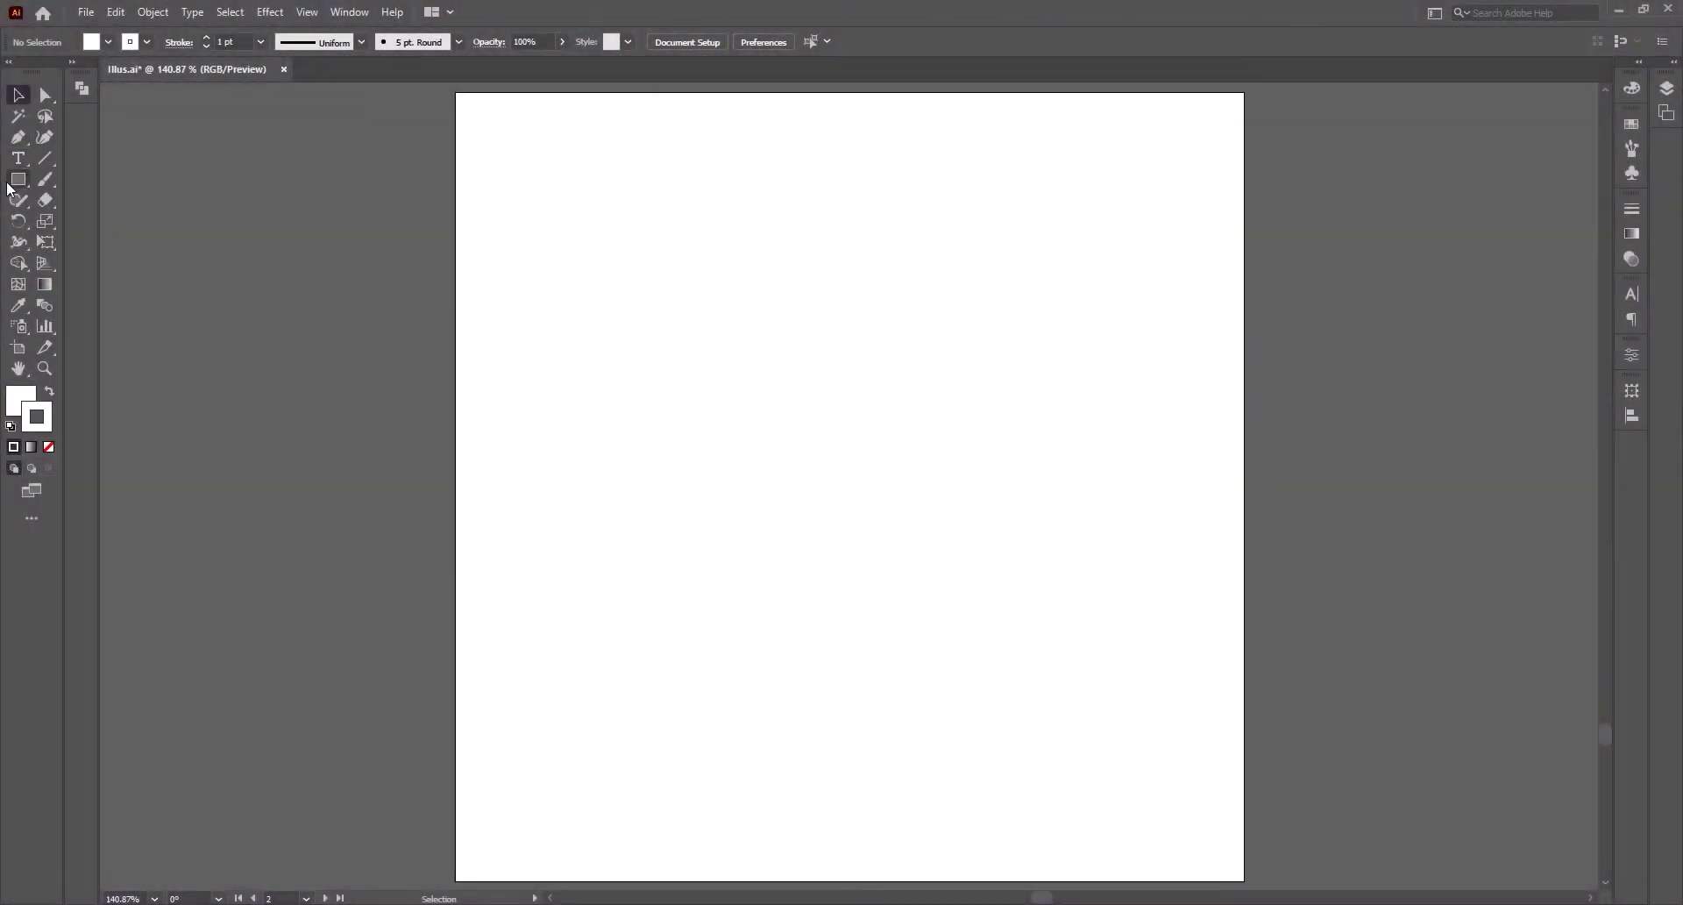
Step: Draw a circle on the artboard with the Ellipse Tool and give it a black (000000) outline
click(19, 180)
click(87, 221)
drag(708, 384, 935, 632)
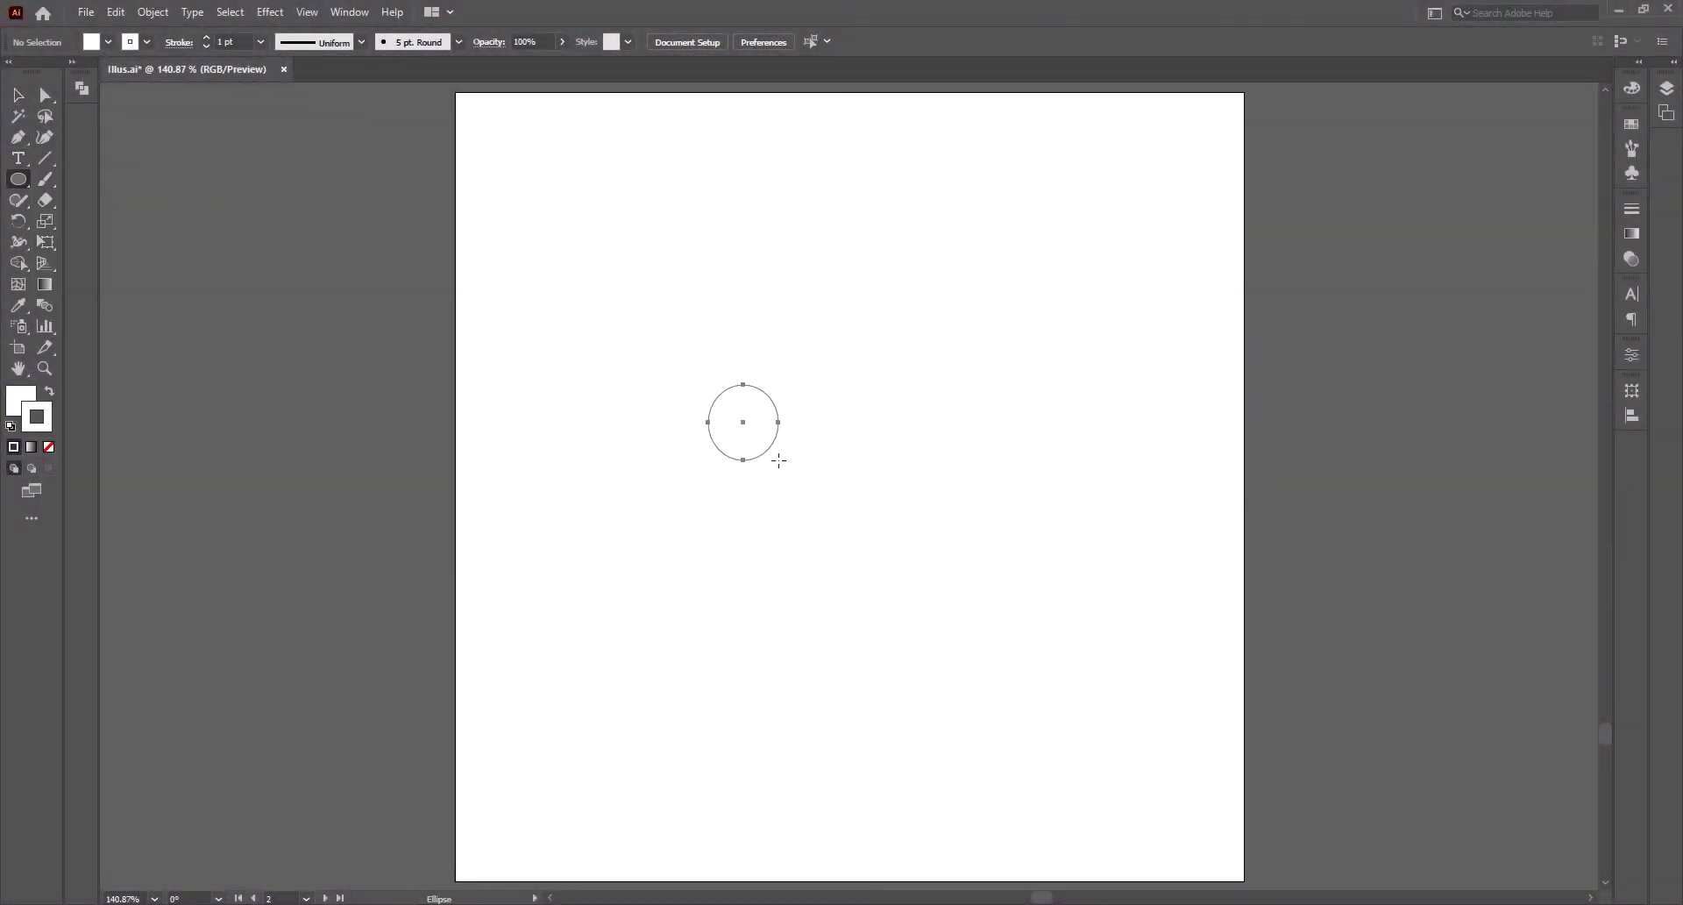
double_click(20, 398)
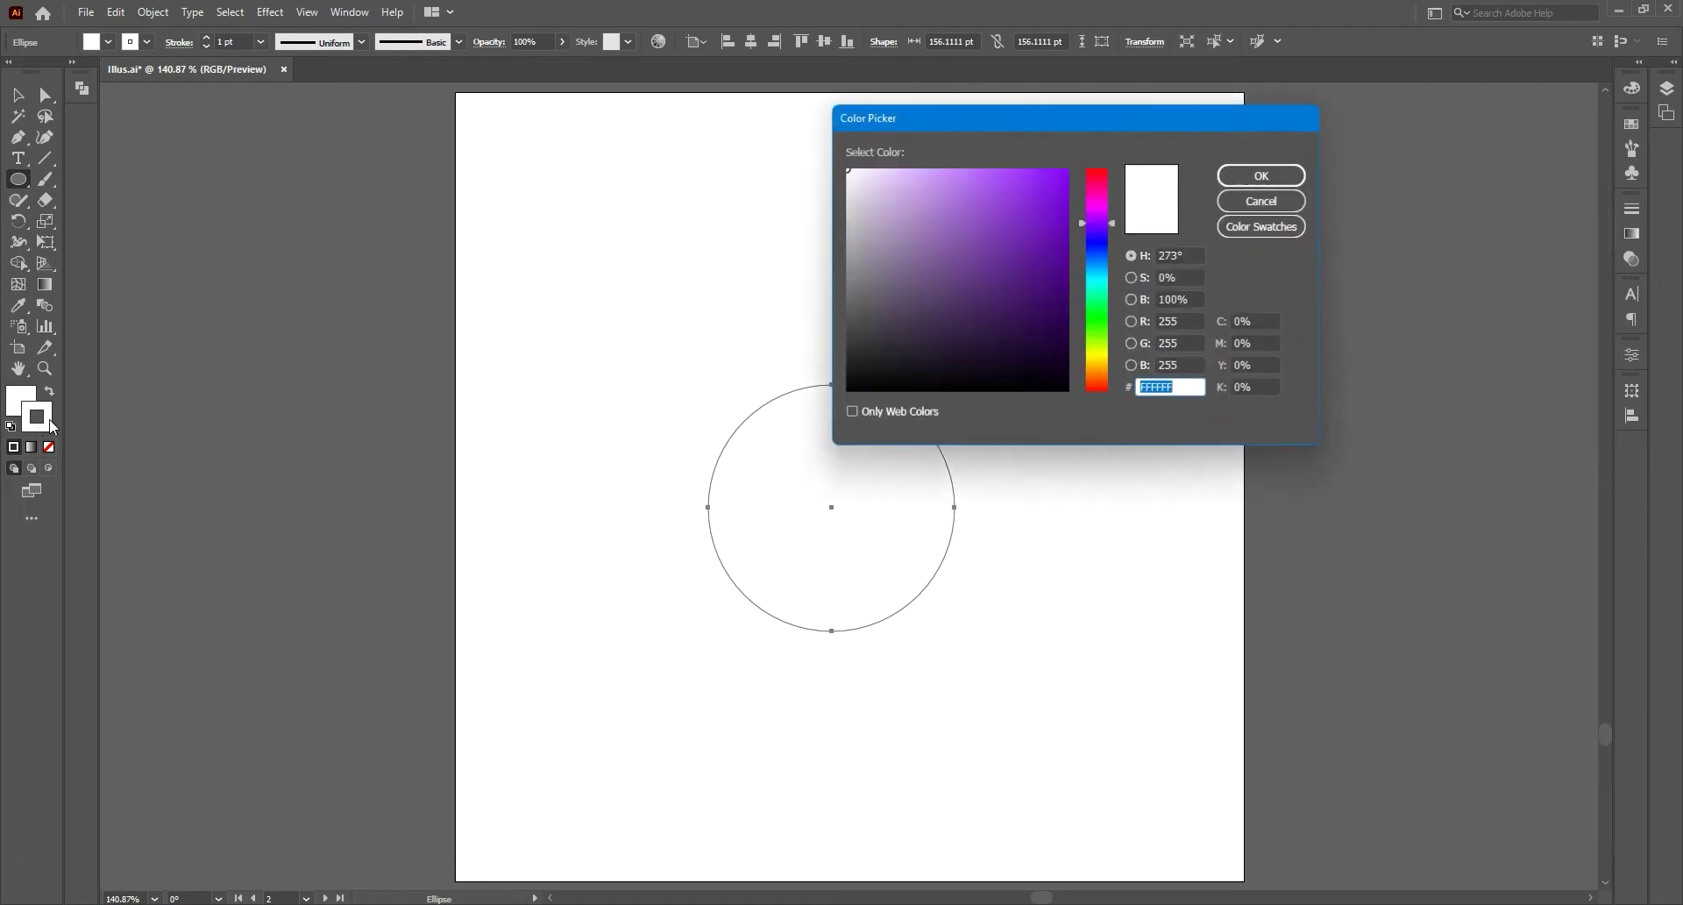
text(000000)
click(1260, 176)
Step: Fill the circle with yellow FFEC00
click(19, 399)
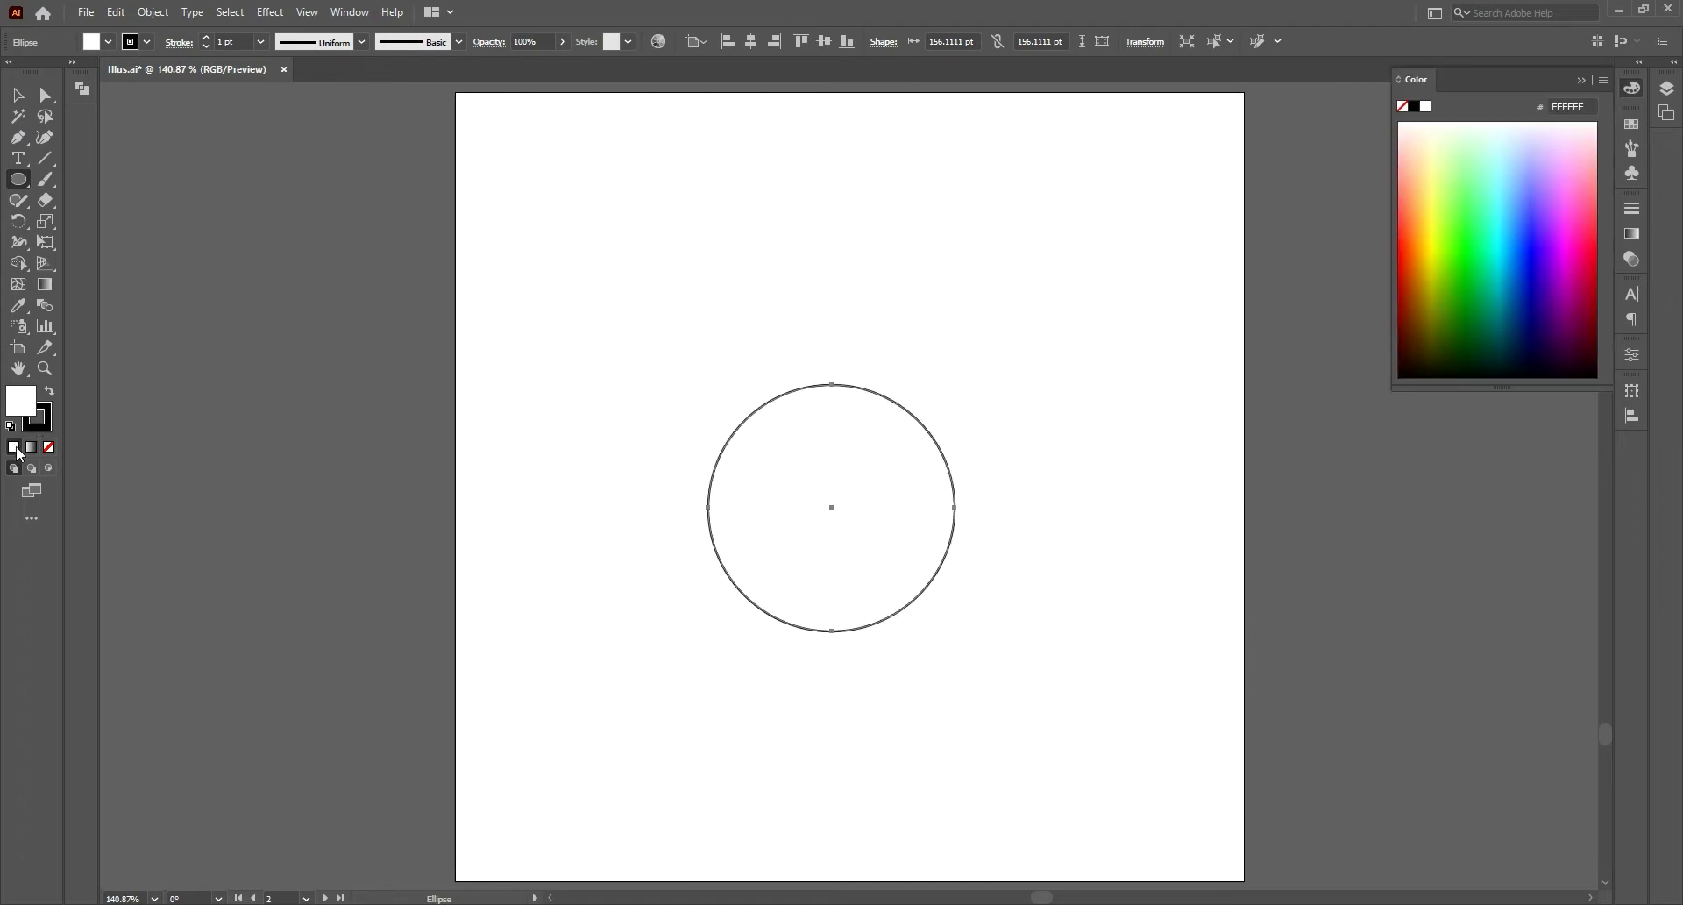
double_click(19, 399)
drag(1102, 285, 1102, 363)
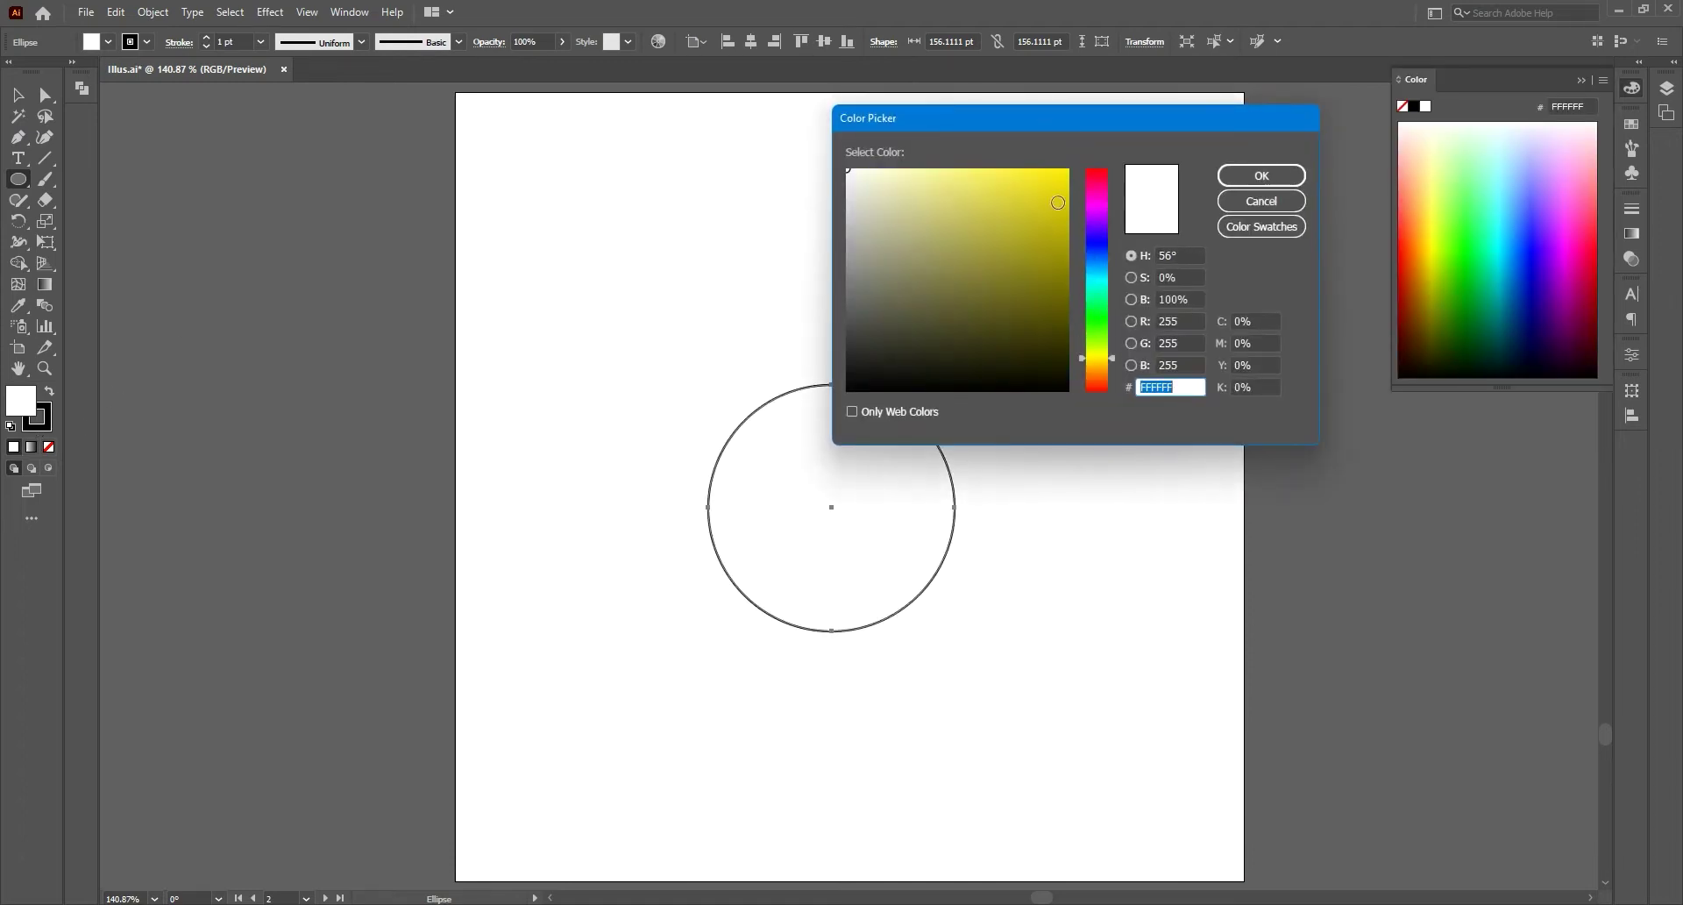
click(1068, 170)
click(1259, 175)
Step: Set the circle's outline to 4 pt and centre it horizontally and vertically on the artboard
click(24, 100)
click(229, 42)
text(5)
key(Return)
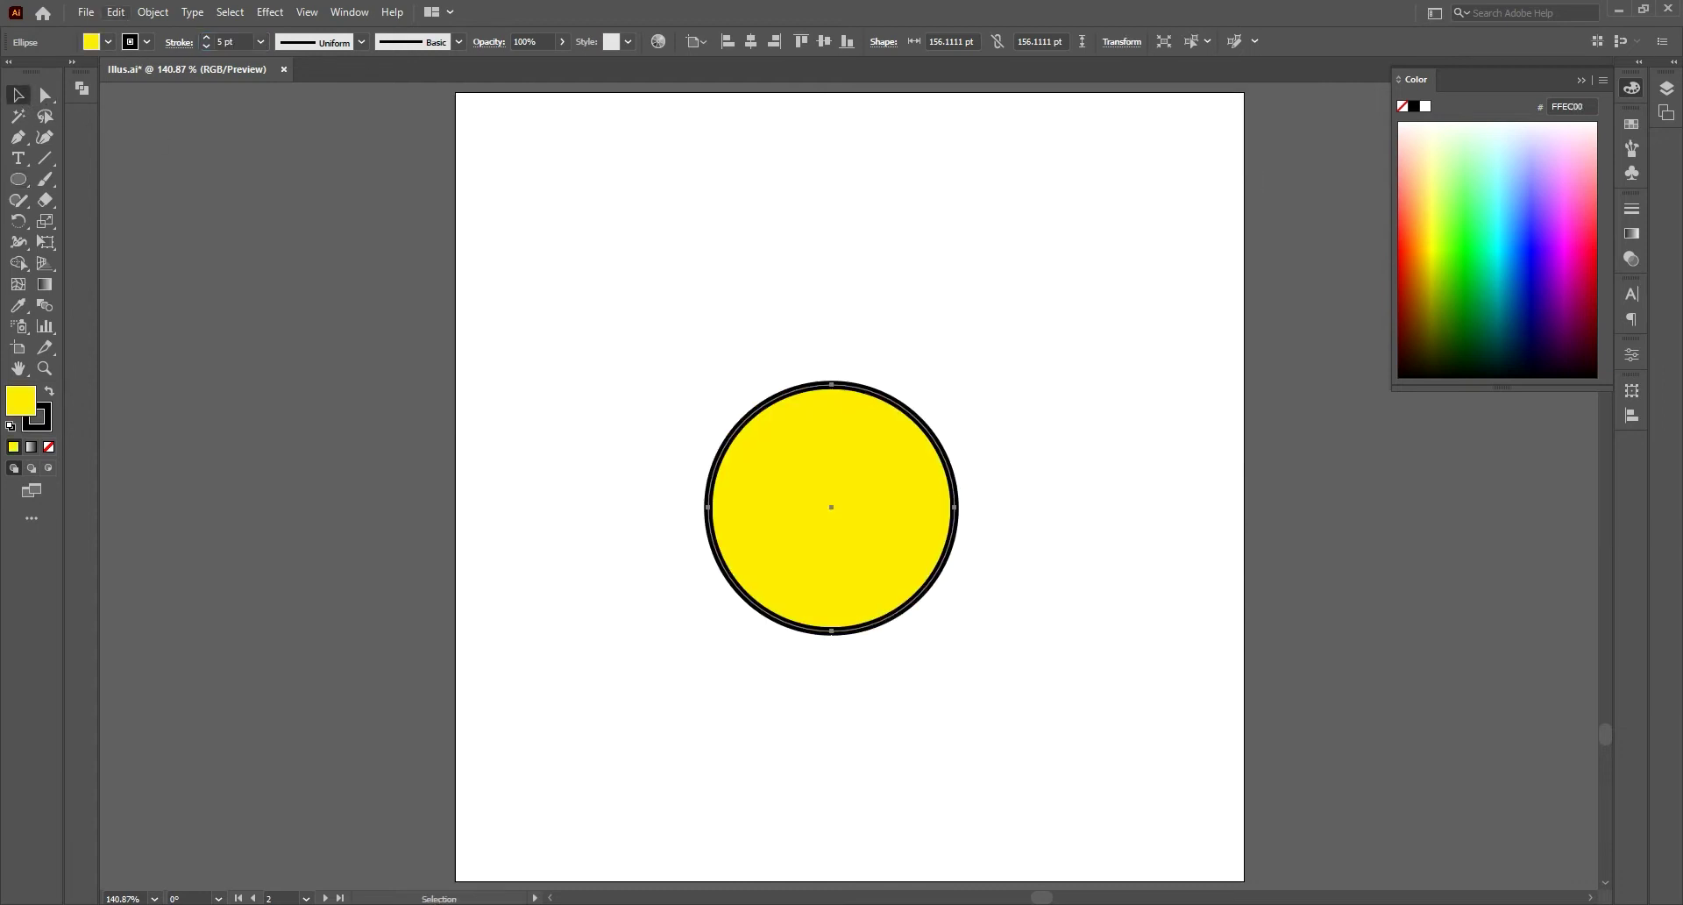
click(237, 37)
text(4)
key(Return)
click(750, 41)
click(824, 42)
click(885, 172)
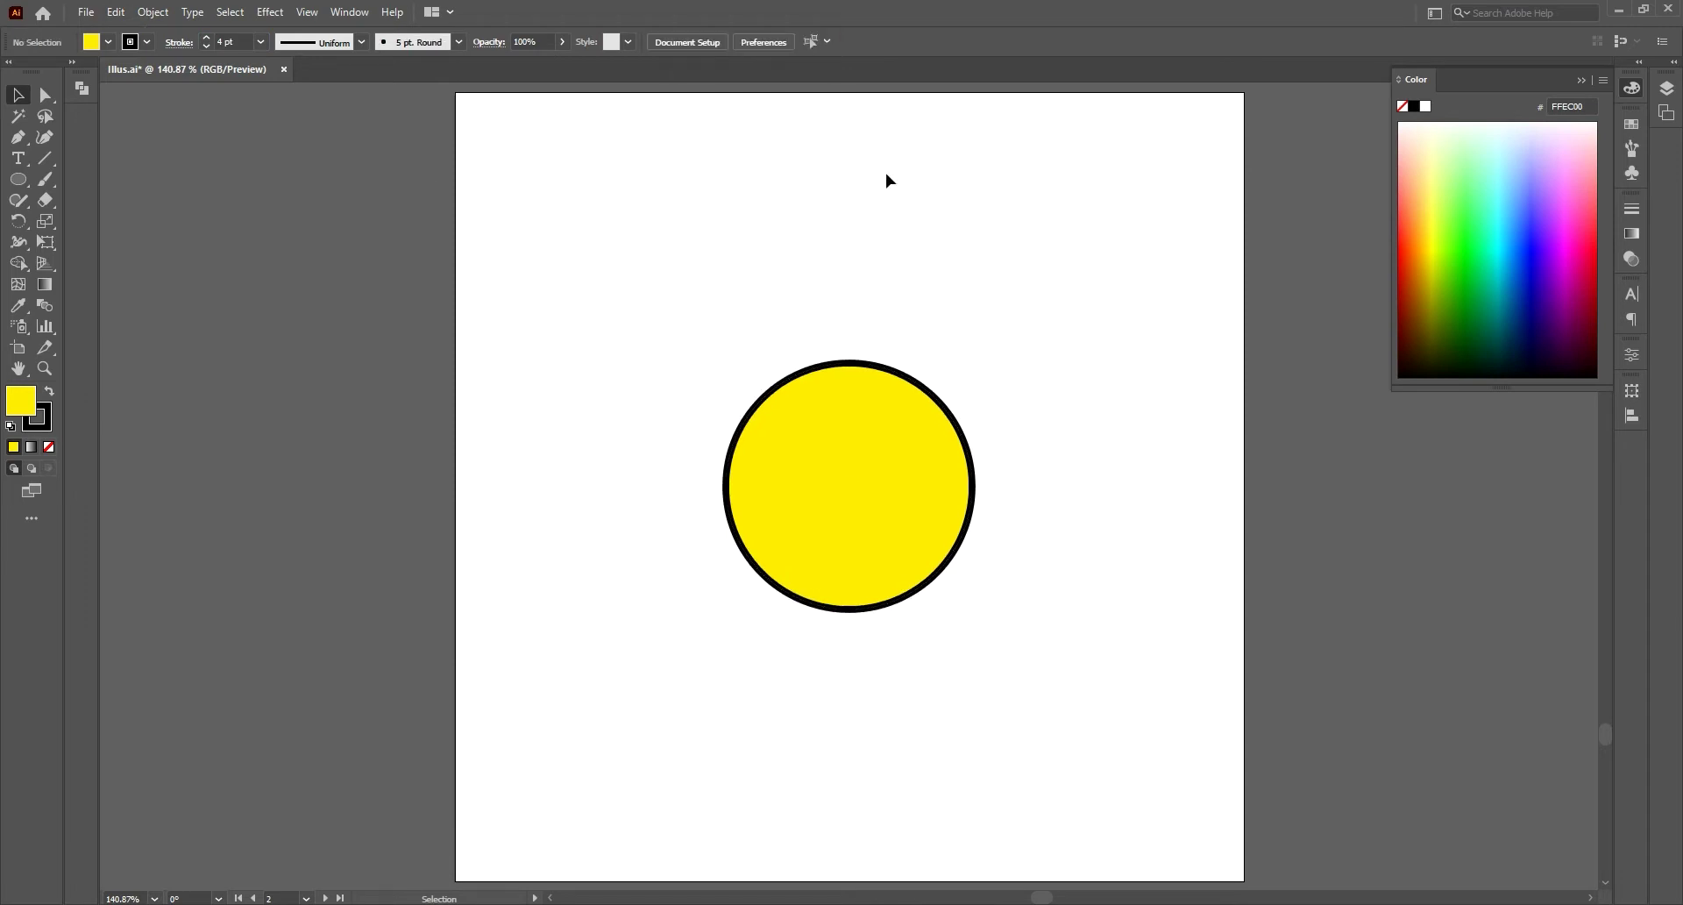
Step: Draw a square left of the circle and rotate it 45° into a diamond
drag(18, 179, 131, 178)
drag(538, 358, 672, 490)
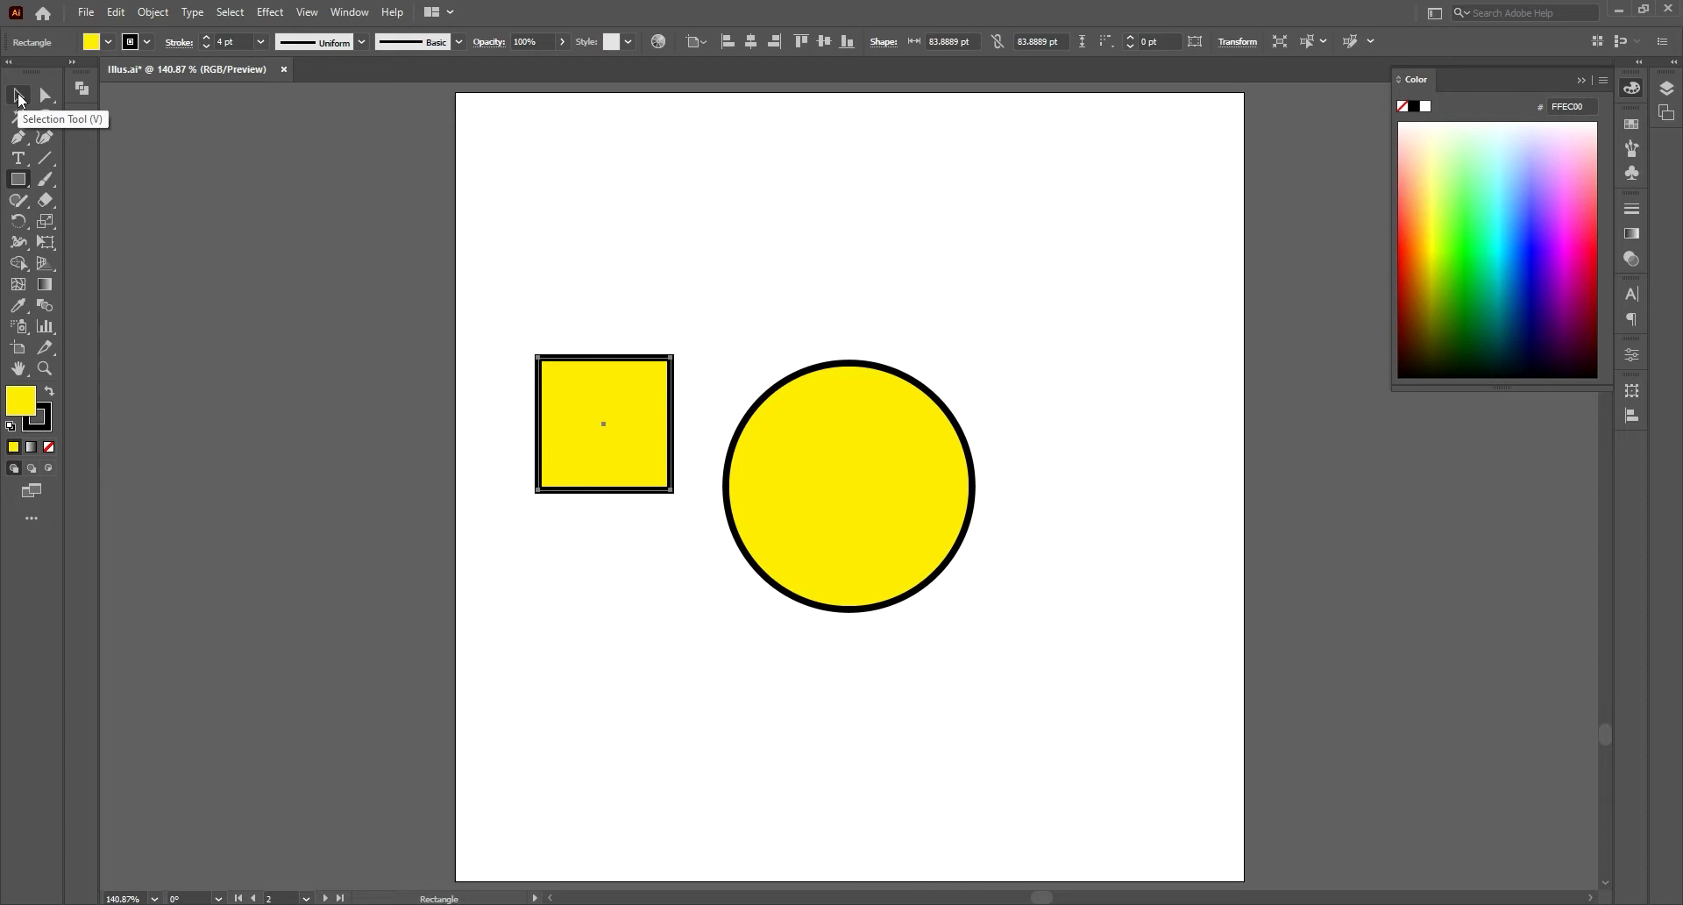
key(e)
mouse_move(686, 345)
mouse_down()
mouse_move(701, 390)
mouse_move(1008, 480)
mouse_move(985, 479)
mouse_up()
Step: Pull in the diamond's top and bottom points, then shift and widen it into the circle
key(a)
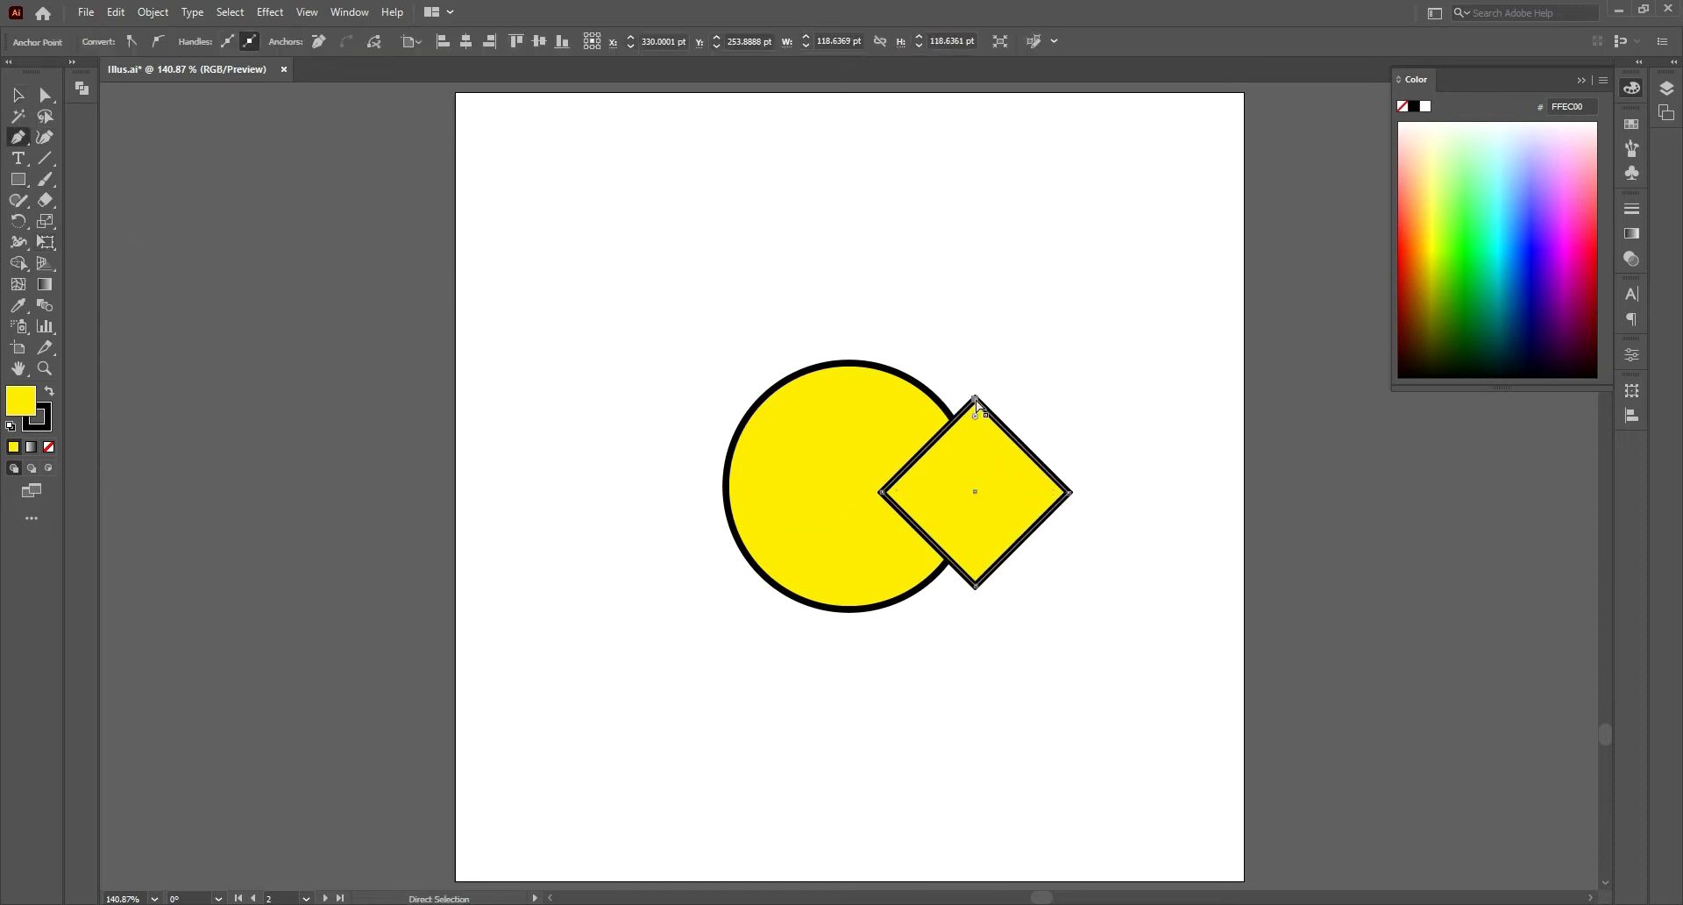
drag(976, 400, 979, 427)
drag(976, 586, 979, 558)
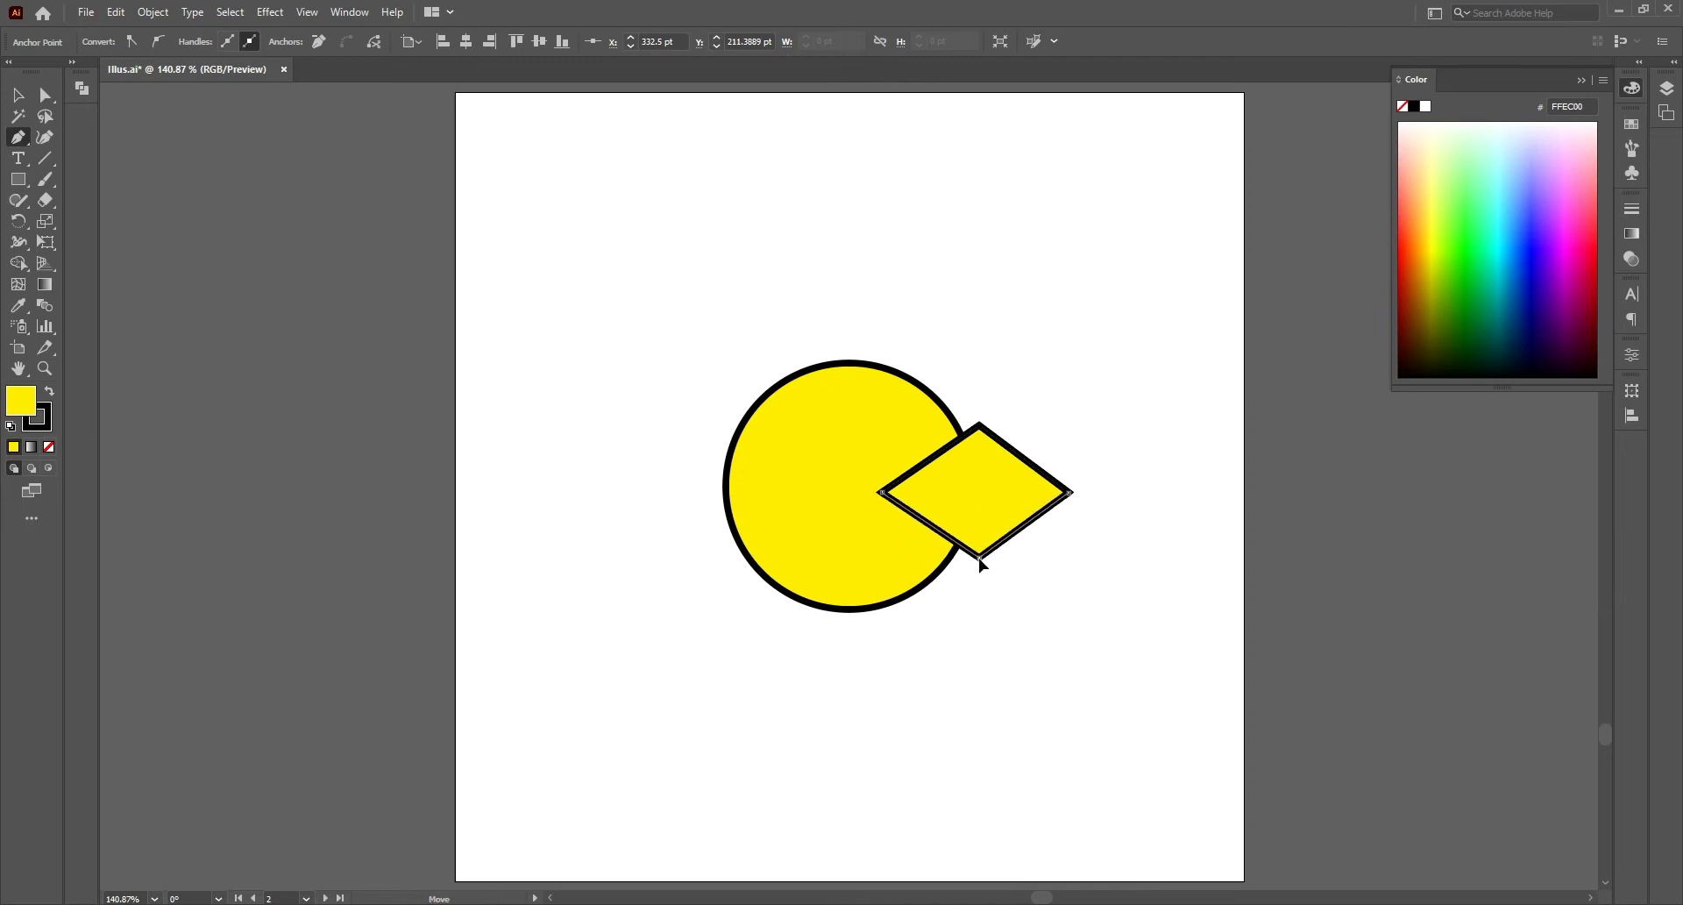
click(16, 96)
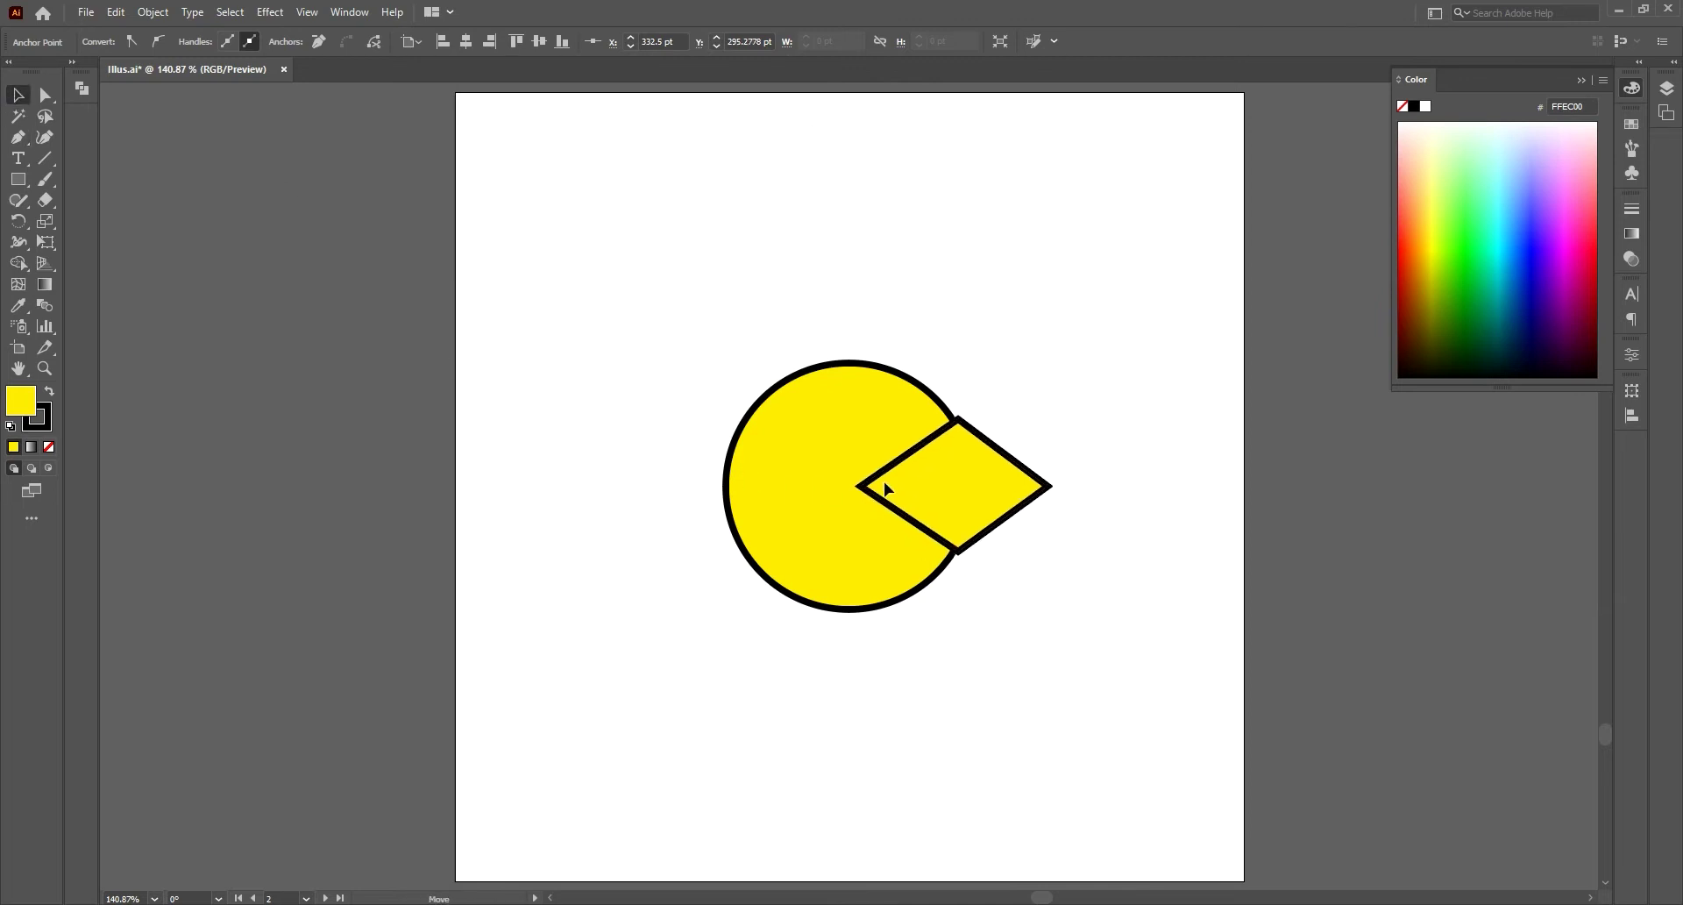
drag(908, 497, 886, 491)
key(e)
drag(1050, 489, 1085, 485)
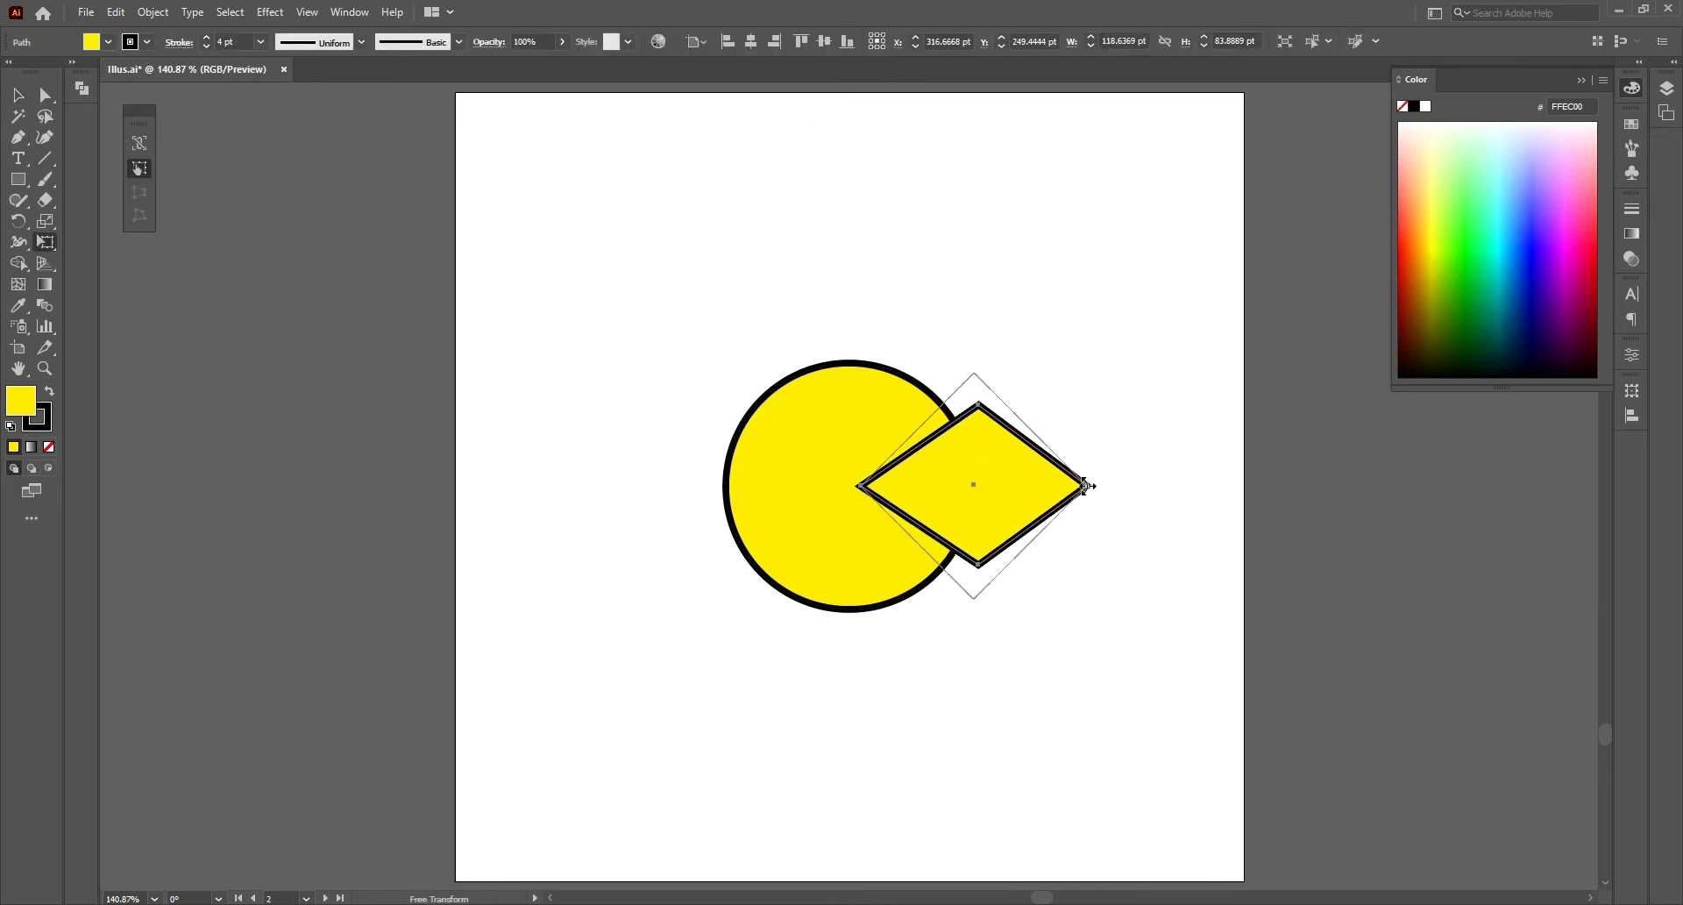
Step: Select the circle and diamond and subtract the diamond with Pathfinder Minus Front
key(v)
key(ctrl+shift+a)
click(896, 480)
shift+click(755, 454)
click(81, 89)
click(147, 127)
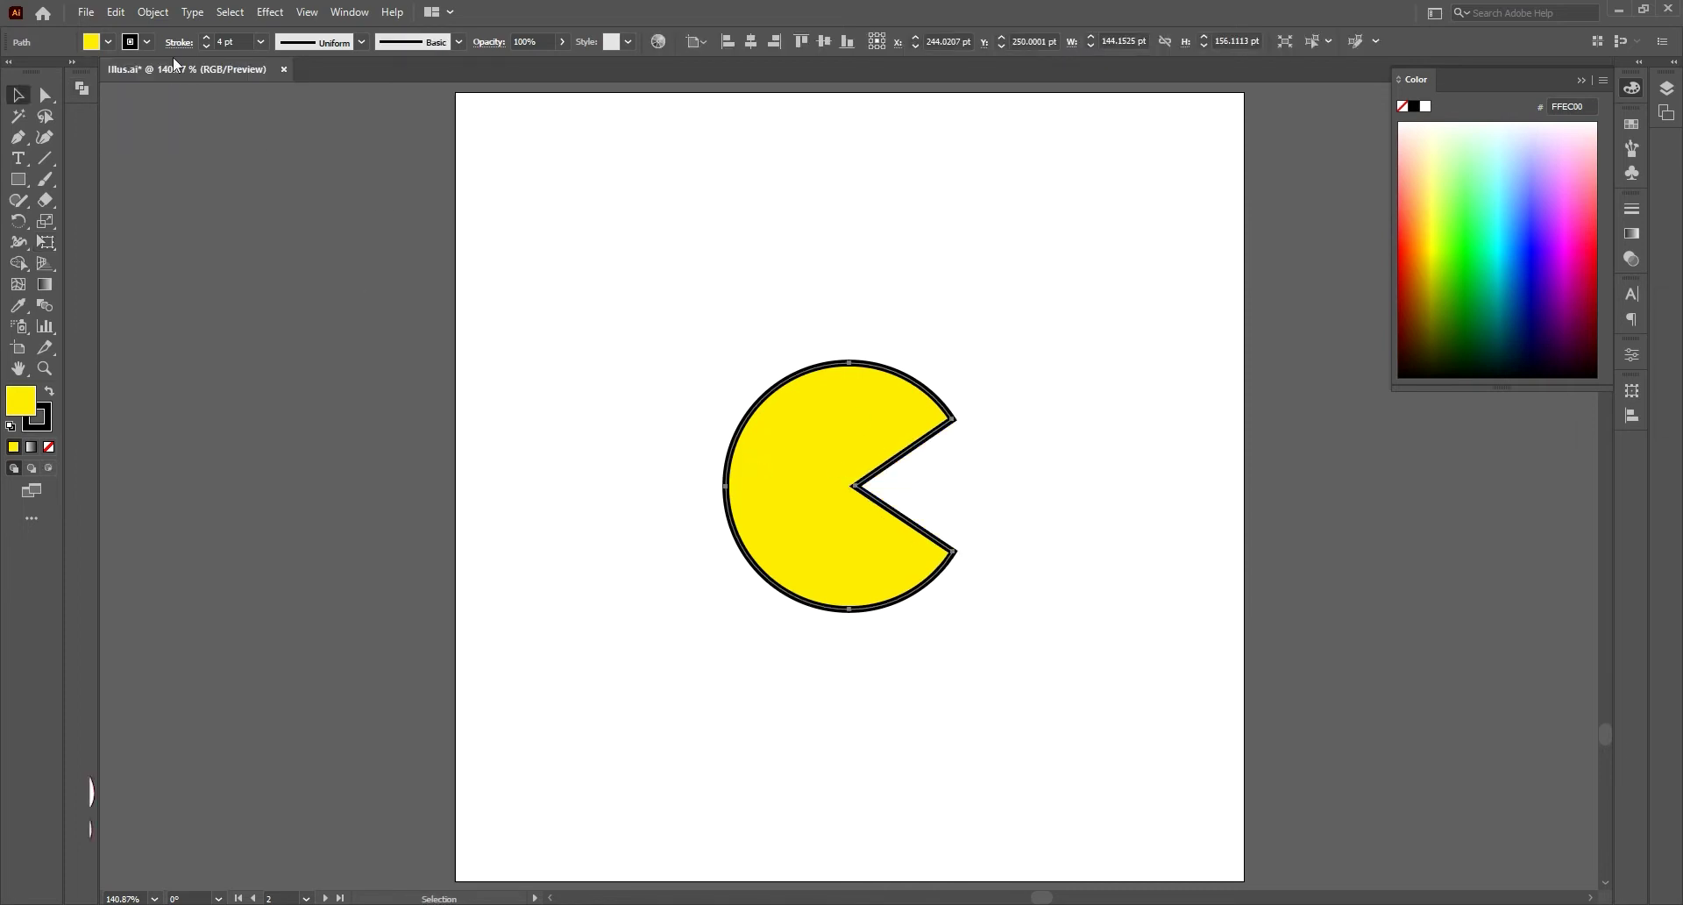
Step: Paste a copy of the Pac-Man in front, remove its outline, and move it right
click(153, 13)
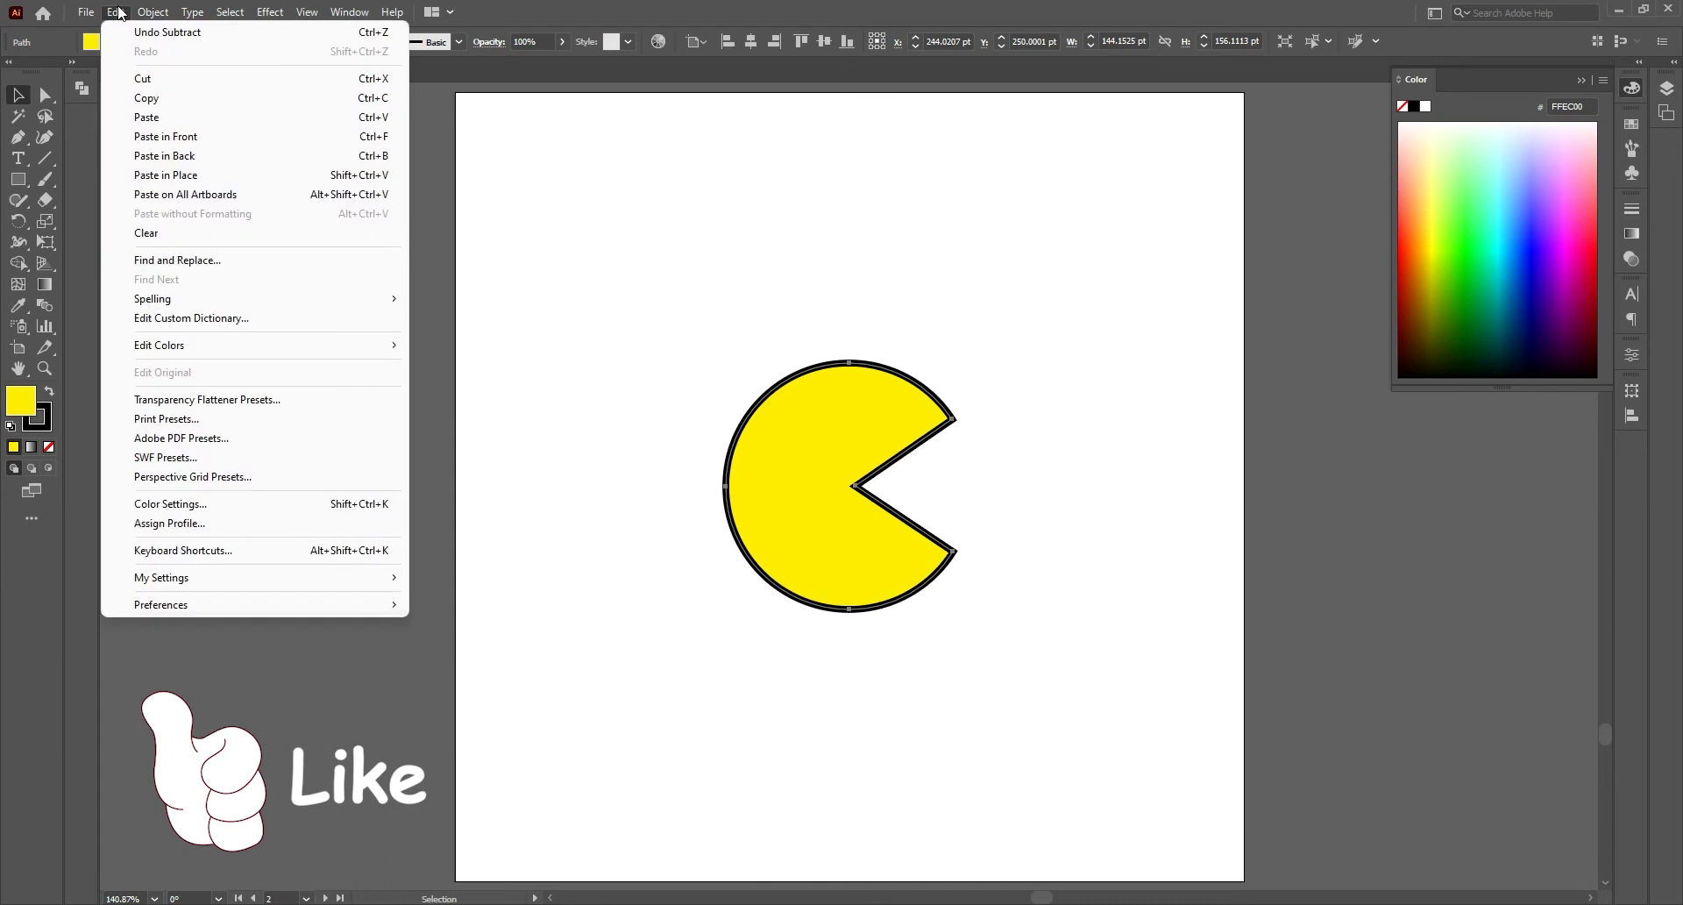
mouse_move(116, 13)
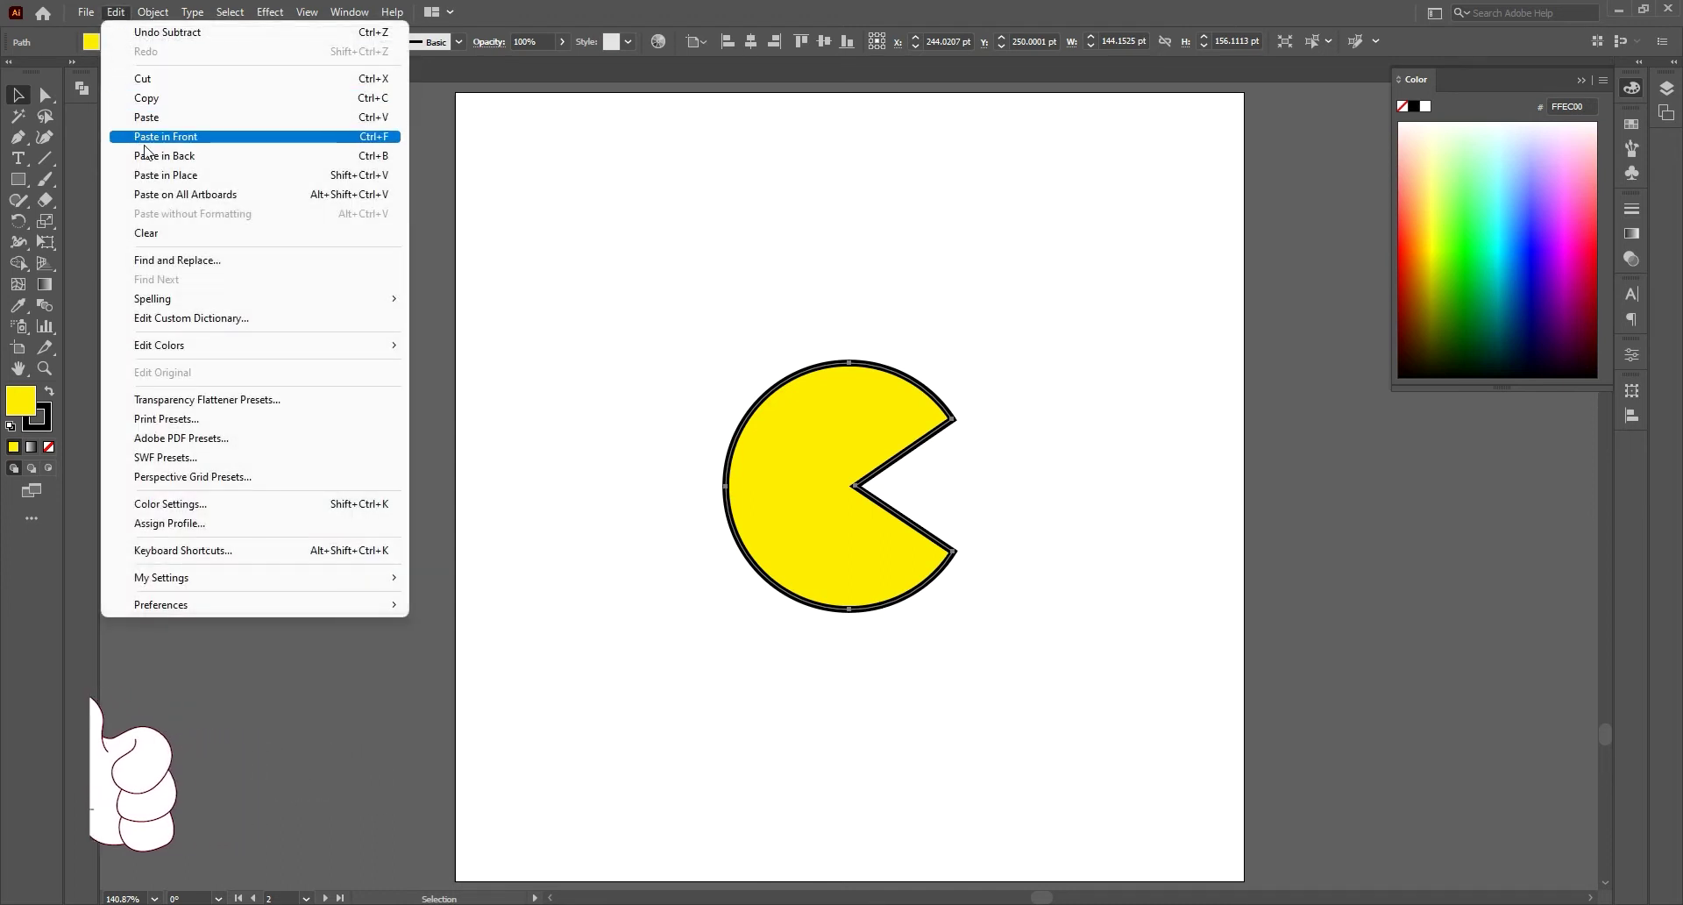
click(166, 175)
click(44, 429)
click(48, 446)
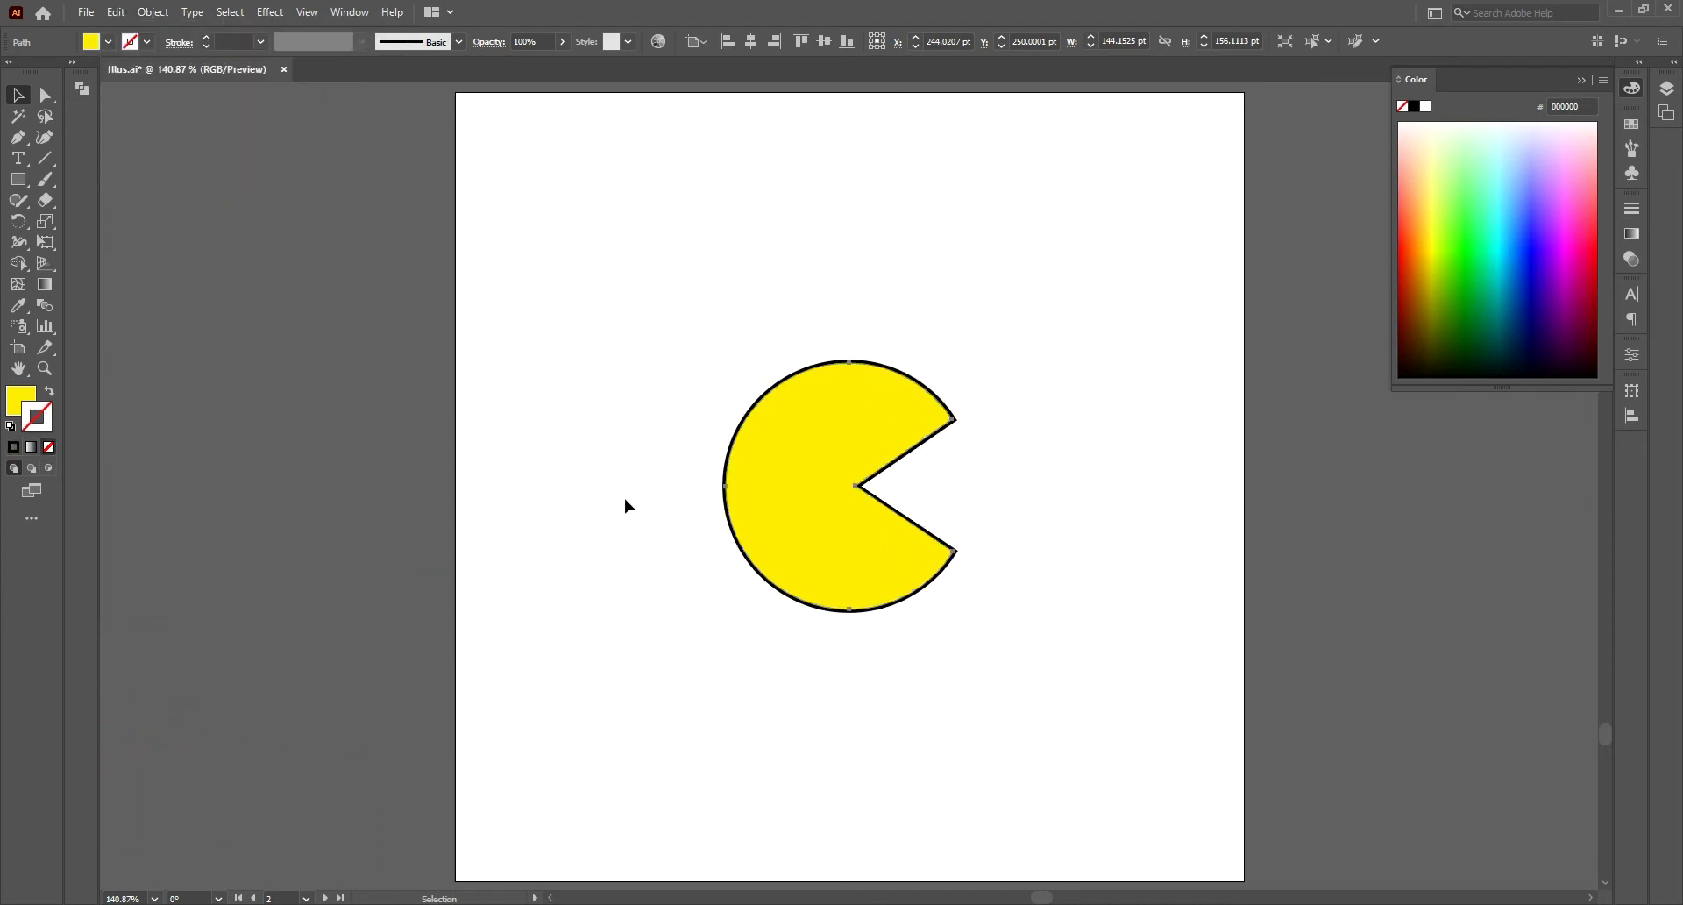
drag(794, 481, 986, 476)
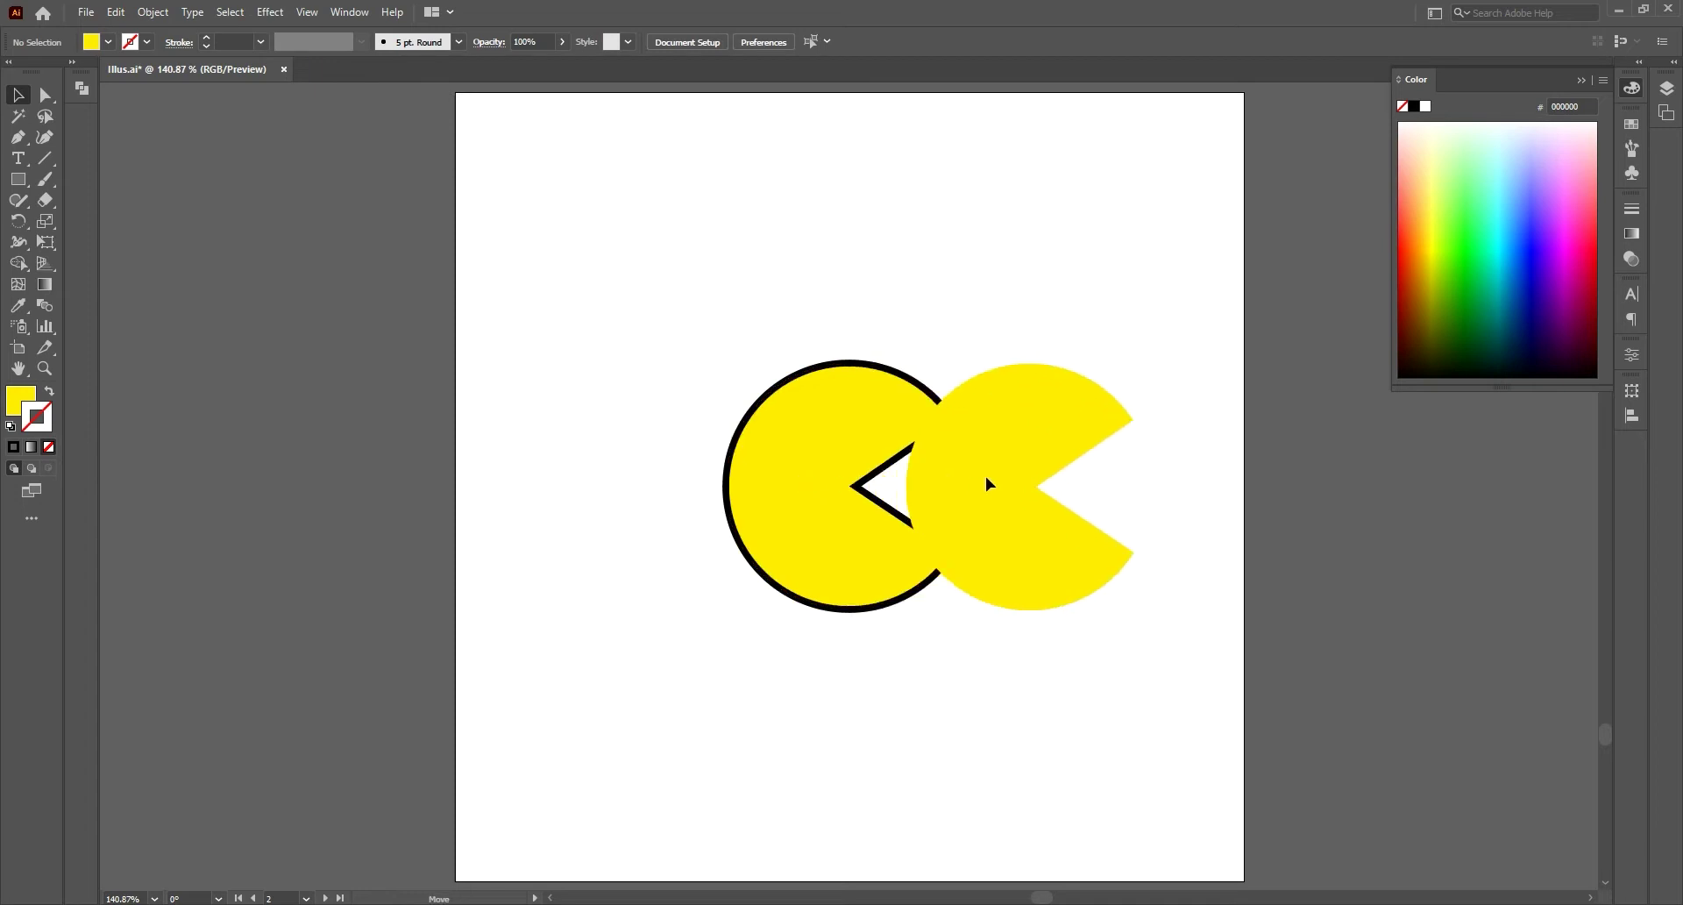
Step: Set the original Pac-Man's stroke alignment to Outside
click(771, 440)
click(169, 44)
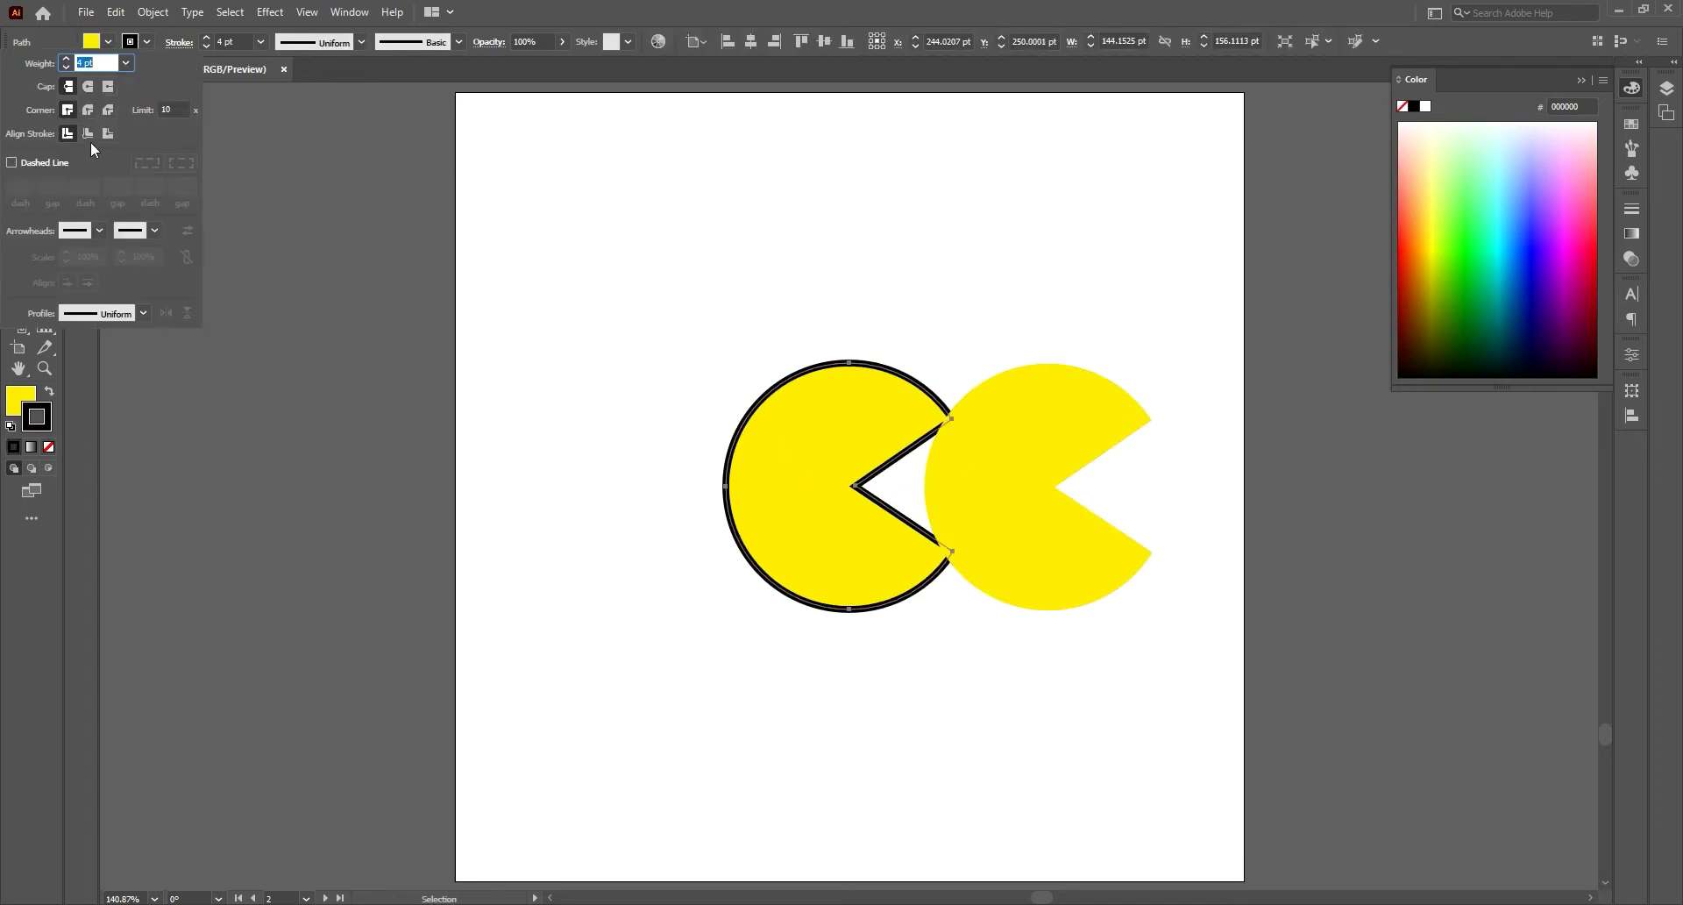
click(118, 148)
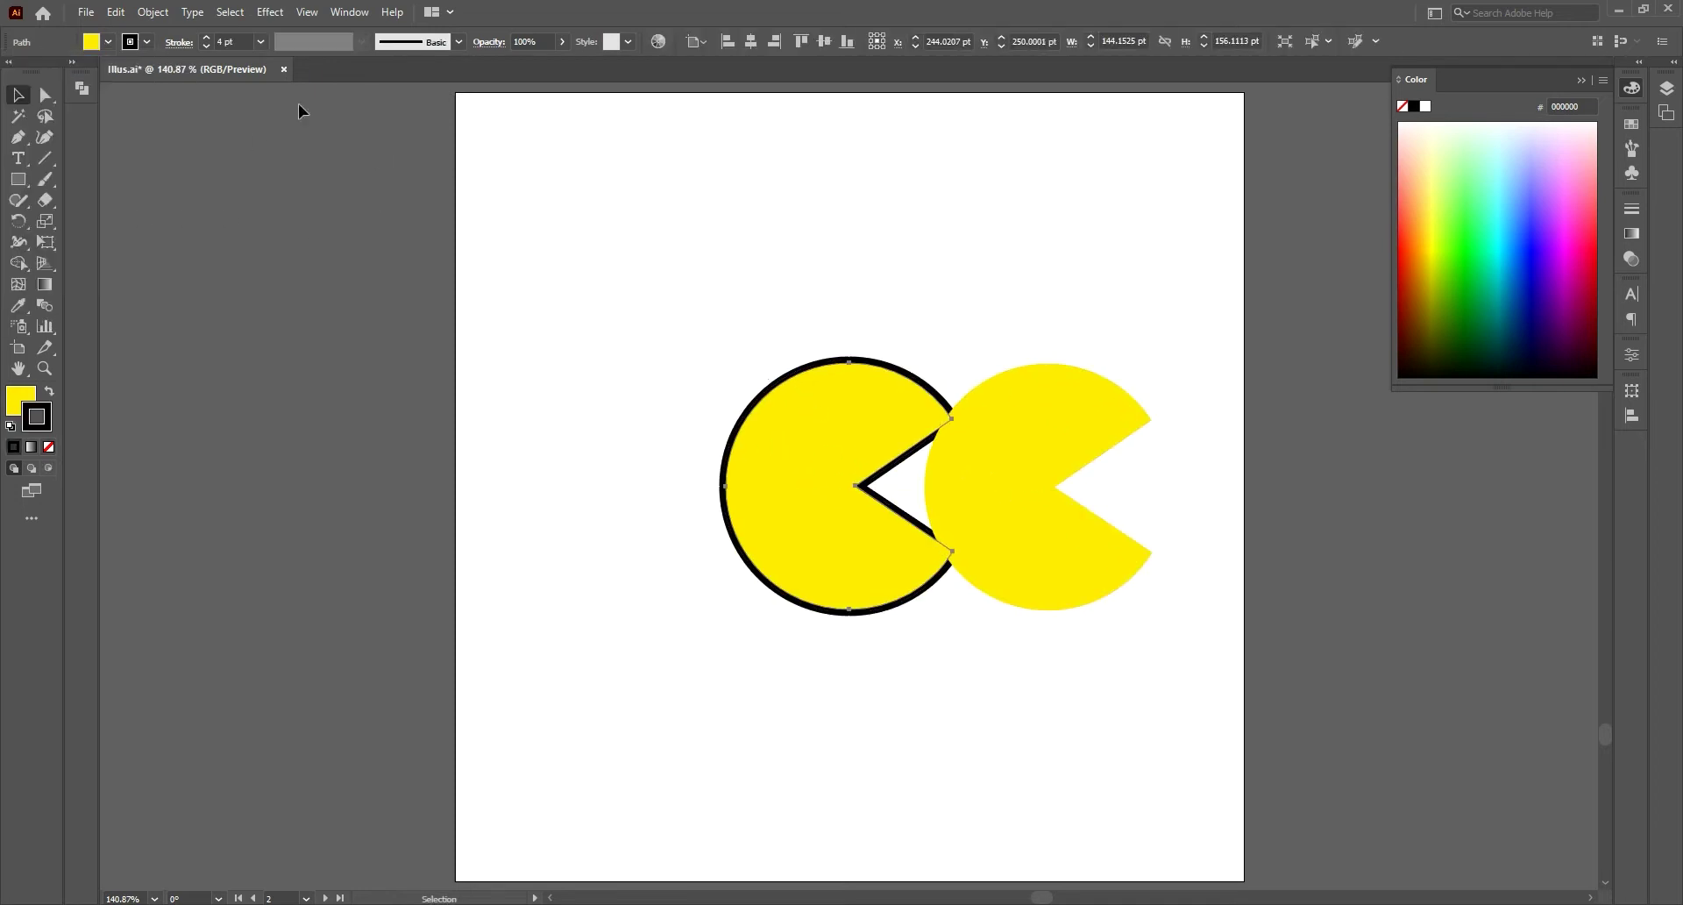
click(18, 136)
Step: Delete the left arc of the original's outline between two new anchors and remove its fill
click(745, 419)
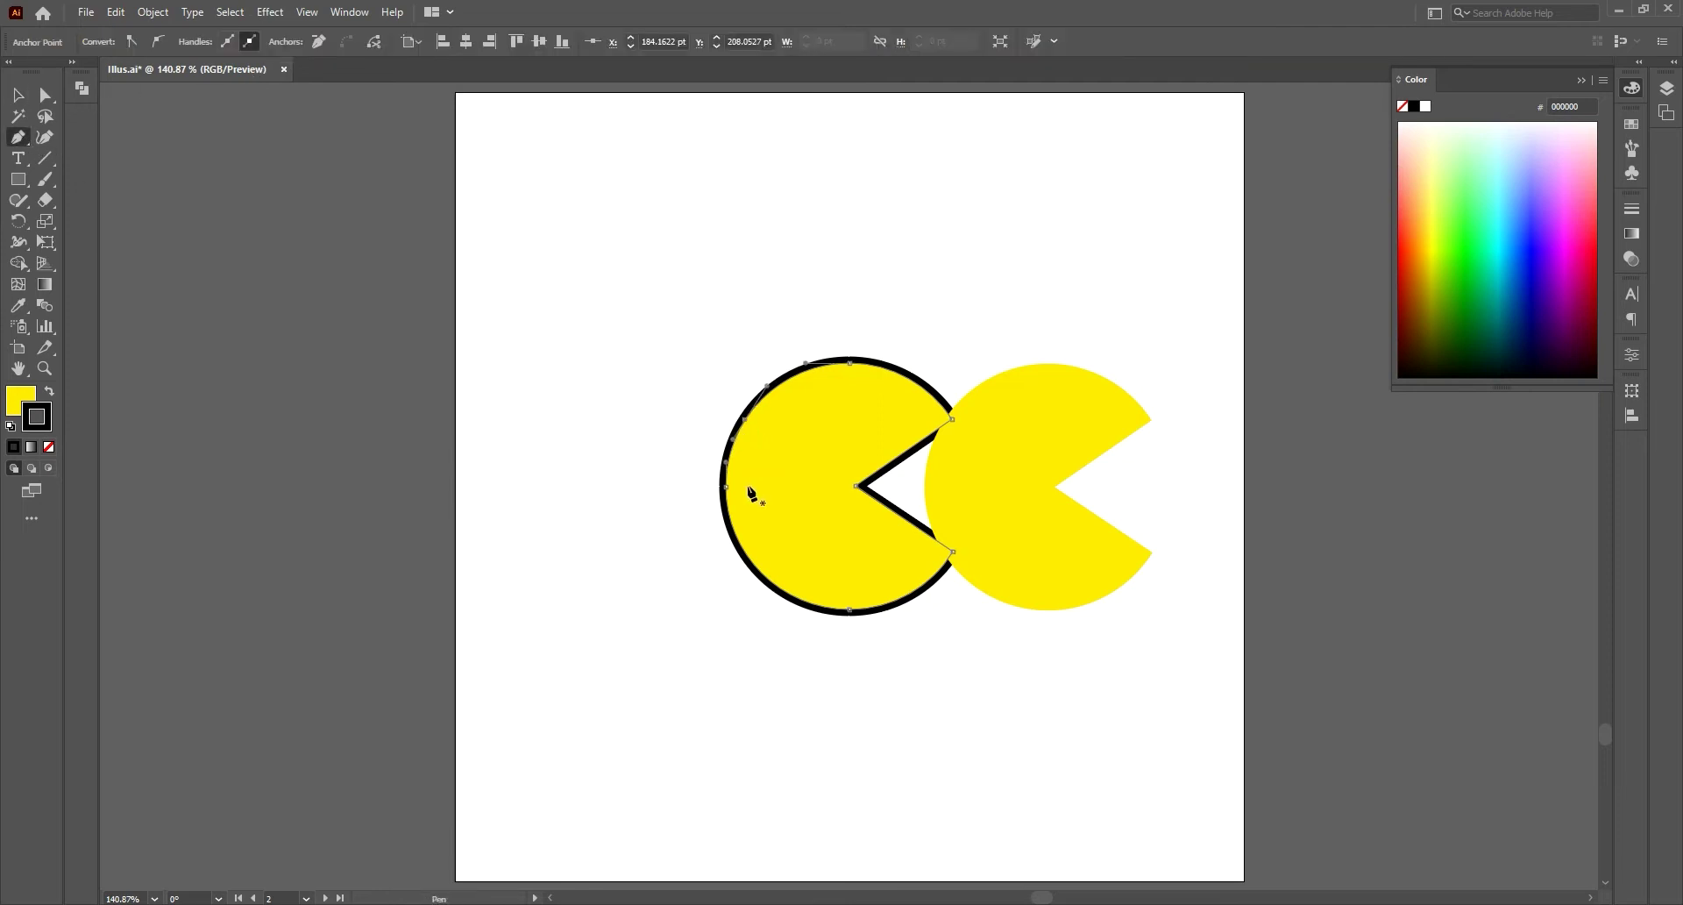
click(772, 582)
ctrl+click(724, 507)
key(Delete)
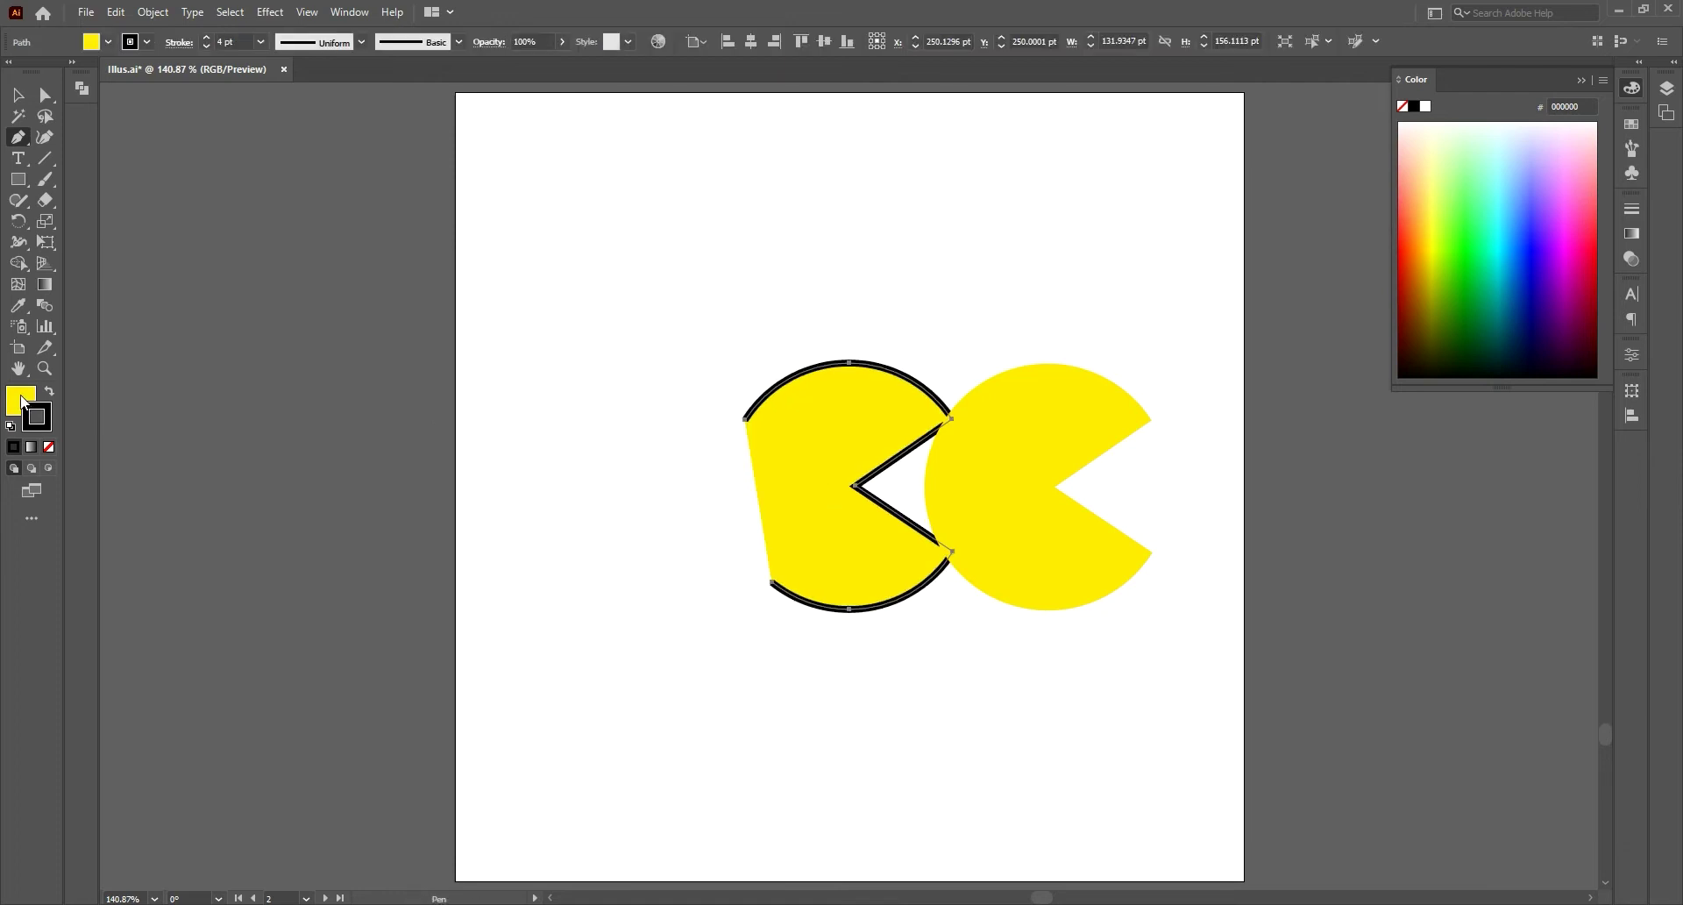
click(49, 447)
Step: Cut a small gap in the upper-left arc and centre the yellow Pac-Man horizontally
click(783, 382)
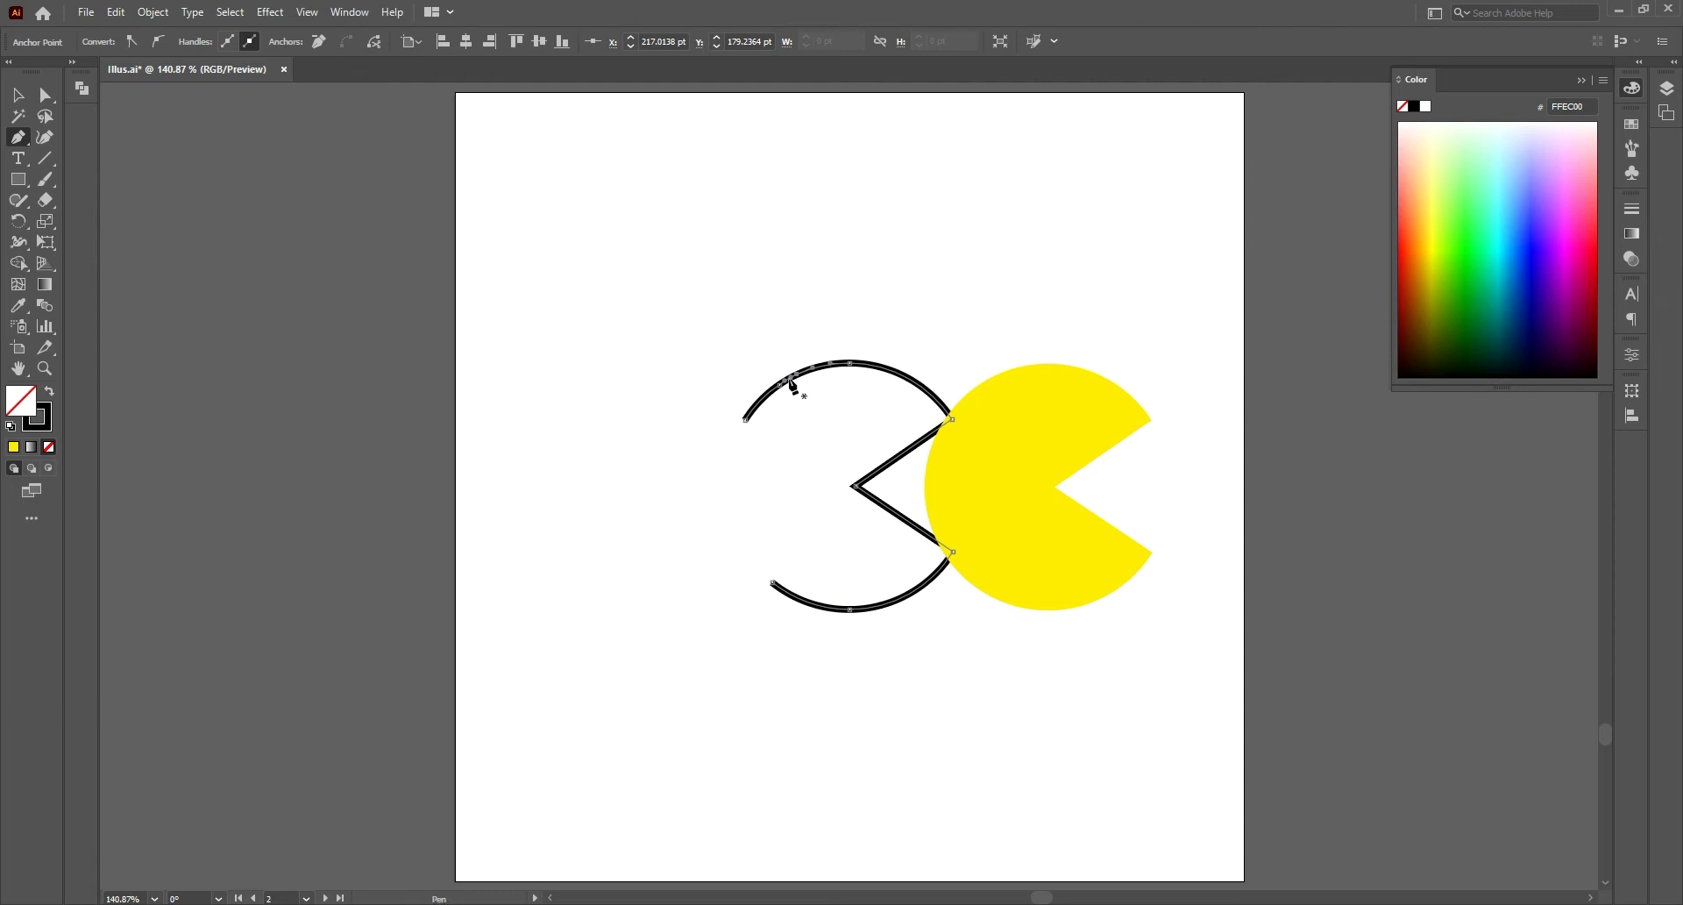
key(Delete)
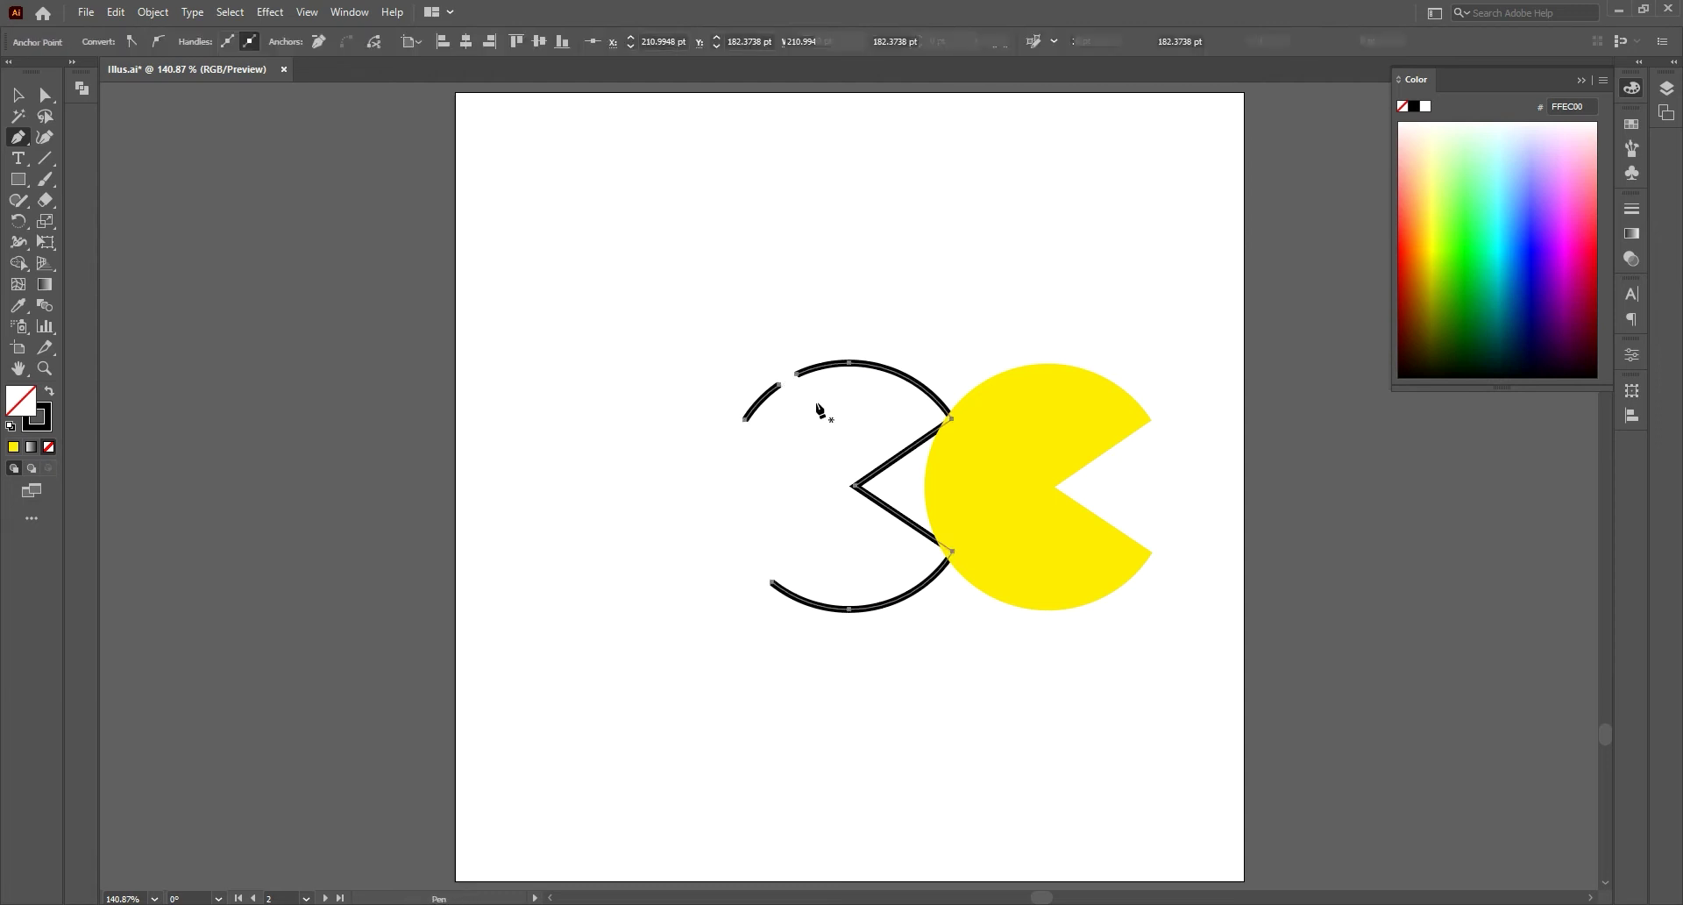
click(18, 94)
click(975, 390)
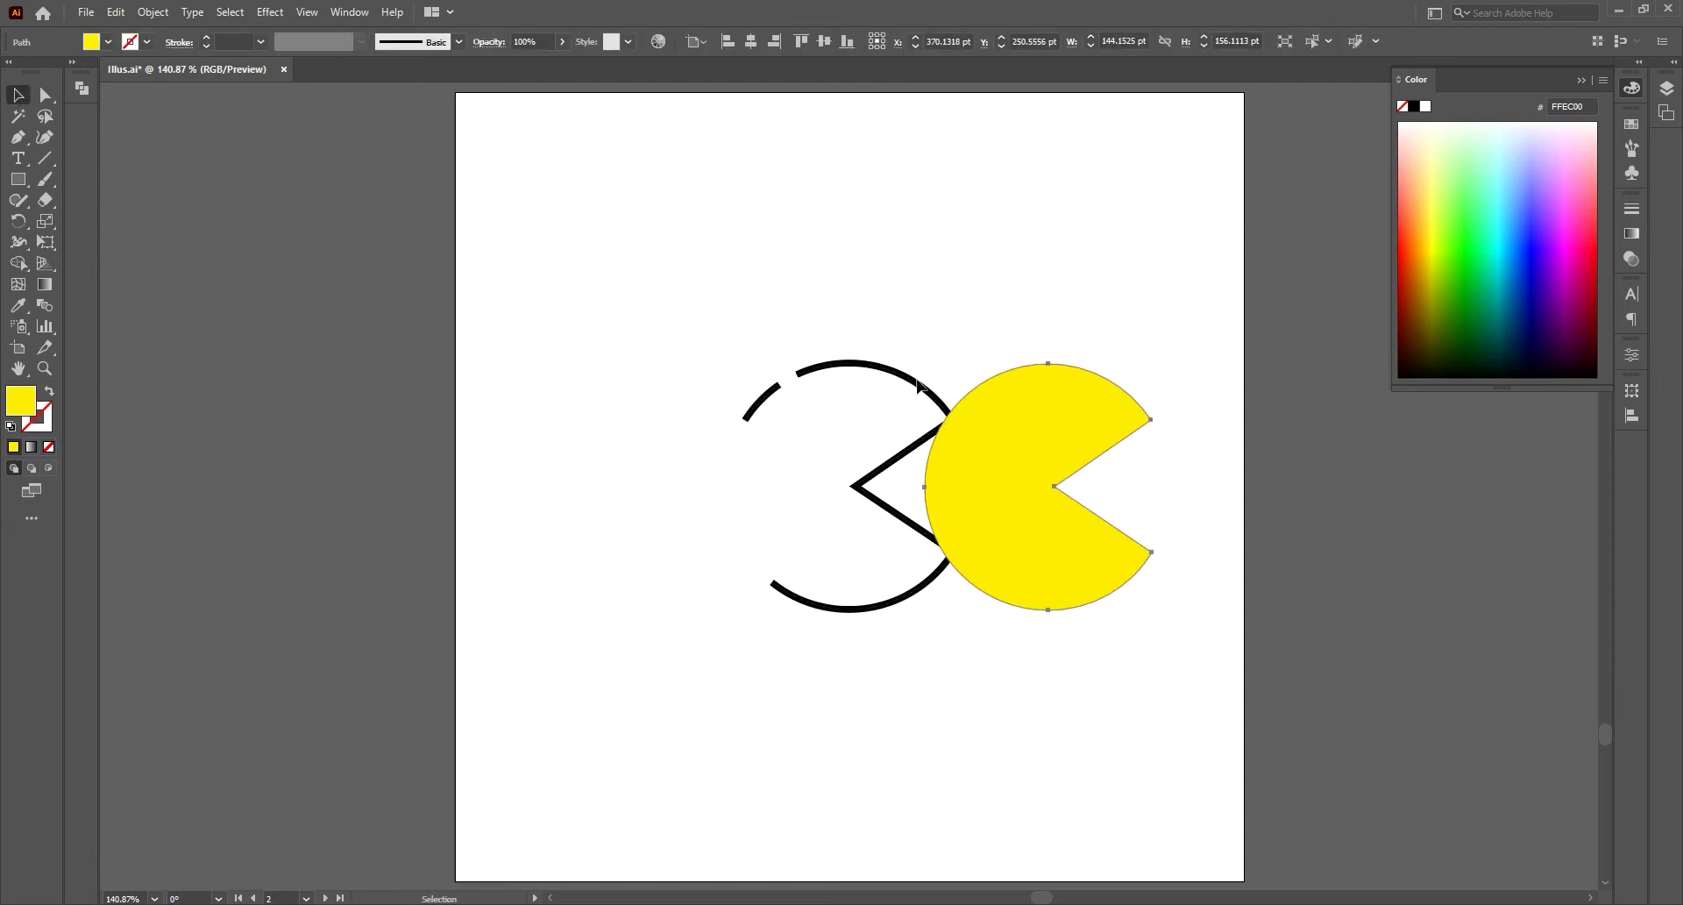
click(750, 44)
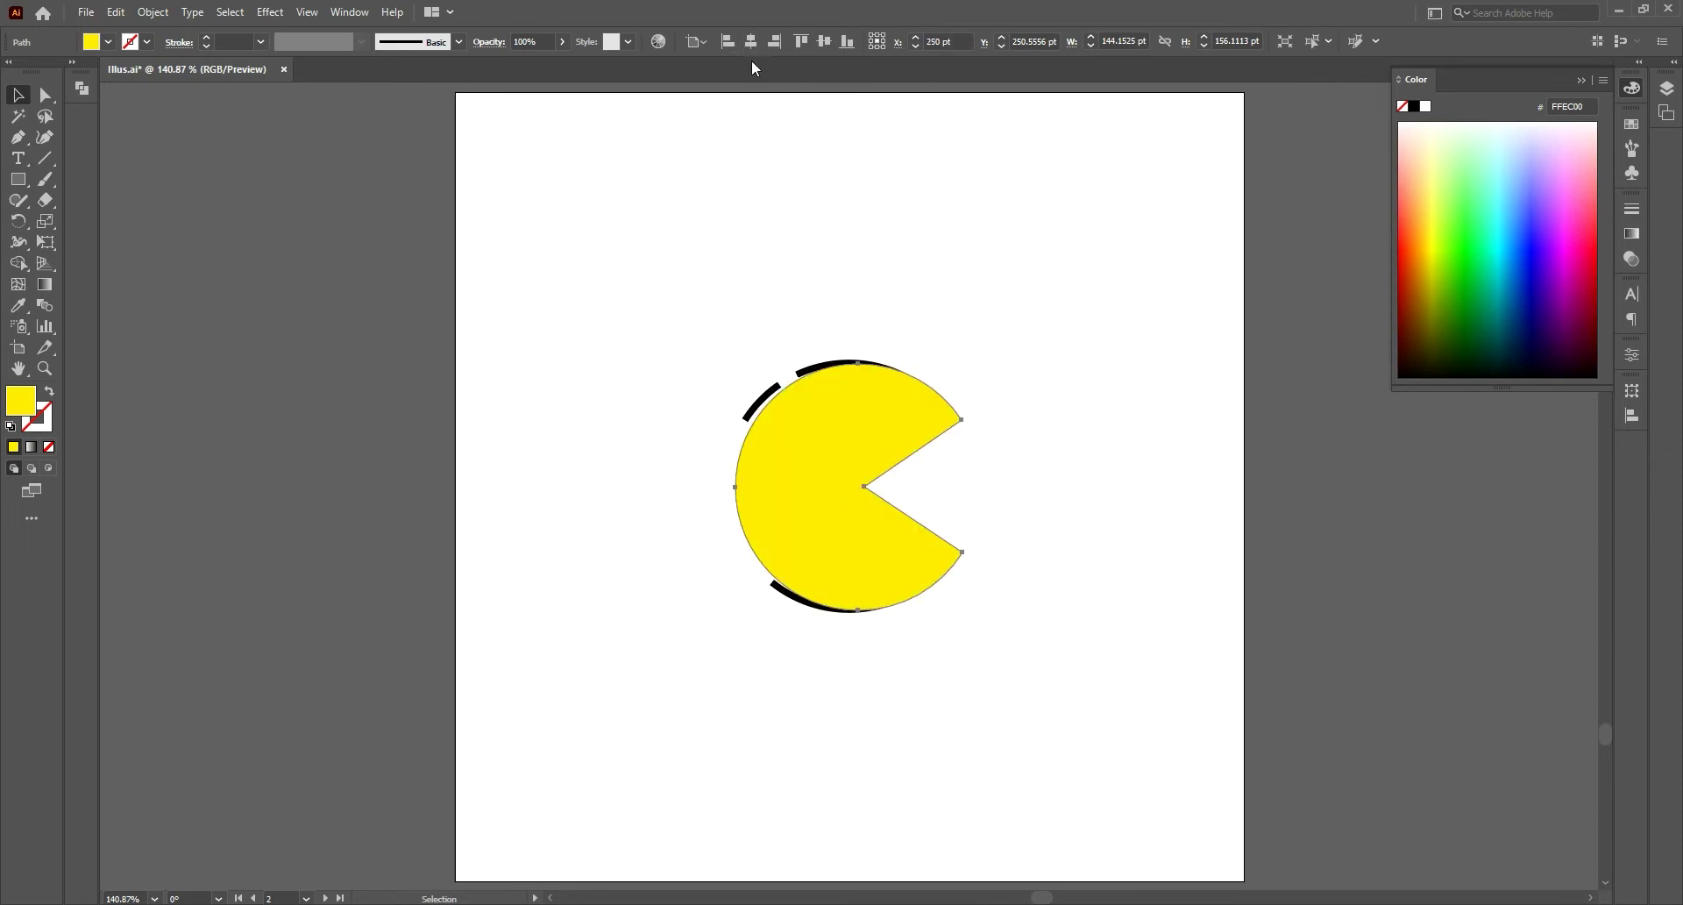
Step: Send the yellow Pac-Man behind the outline and nudge it into alignment
right_click(842, 401)
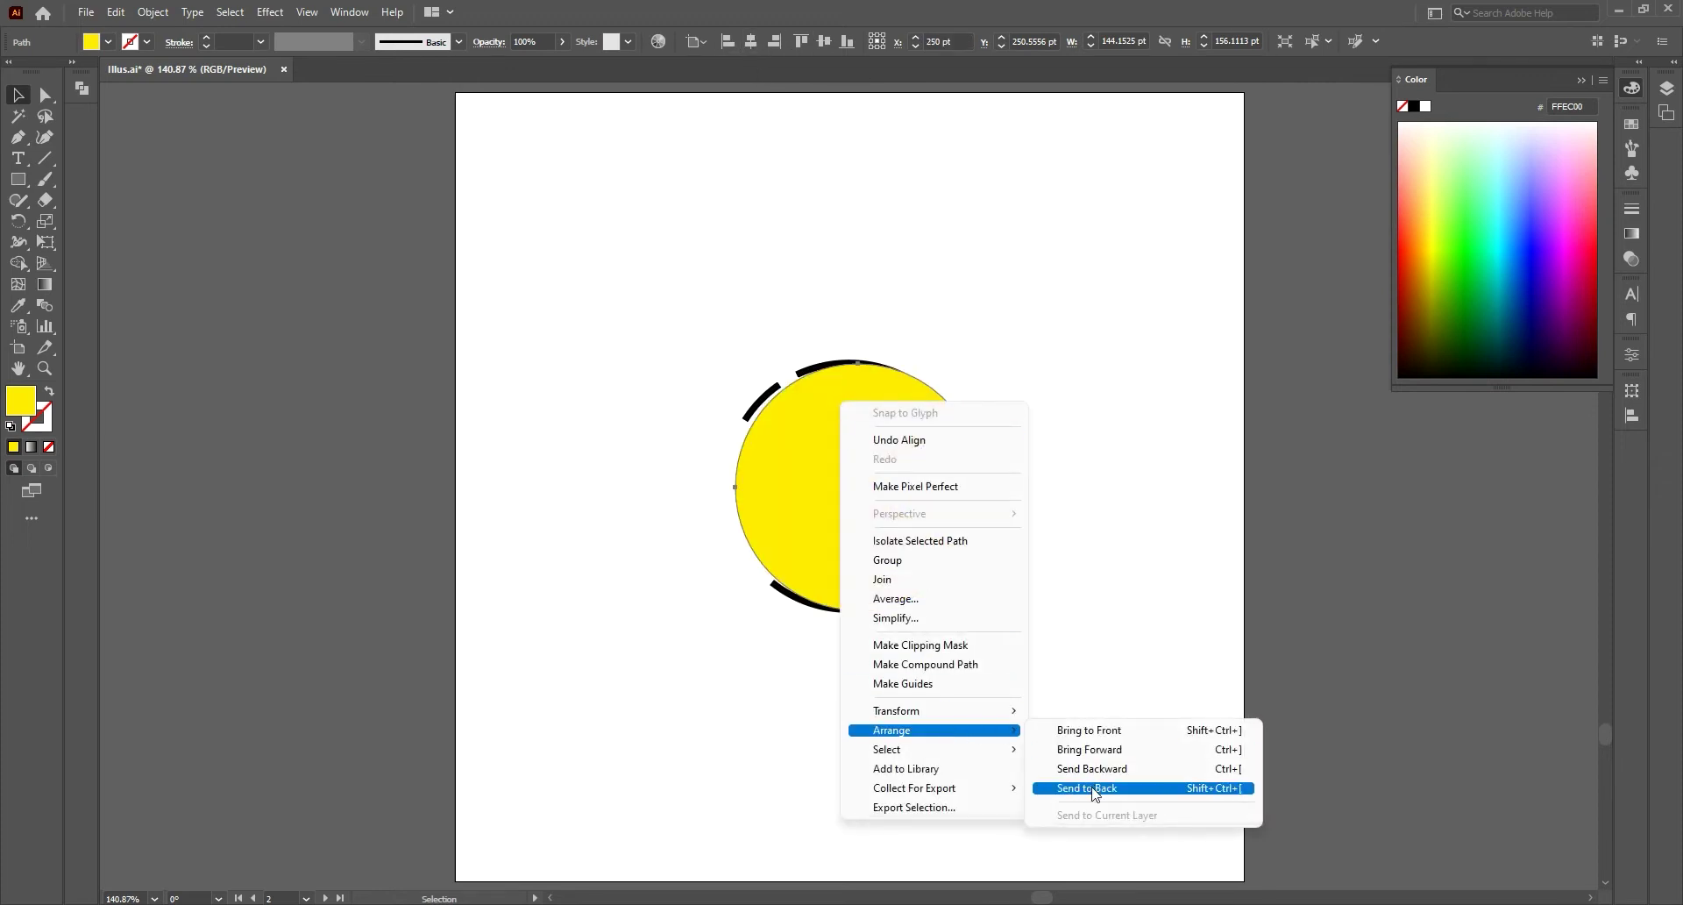
click(1087, 797)
drag(838, 436, 831, 432)
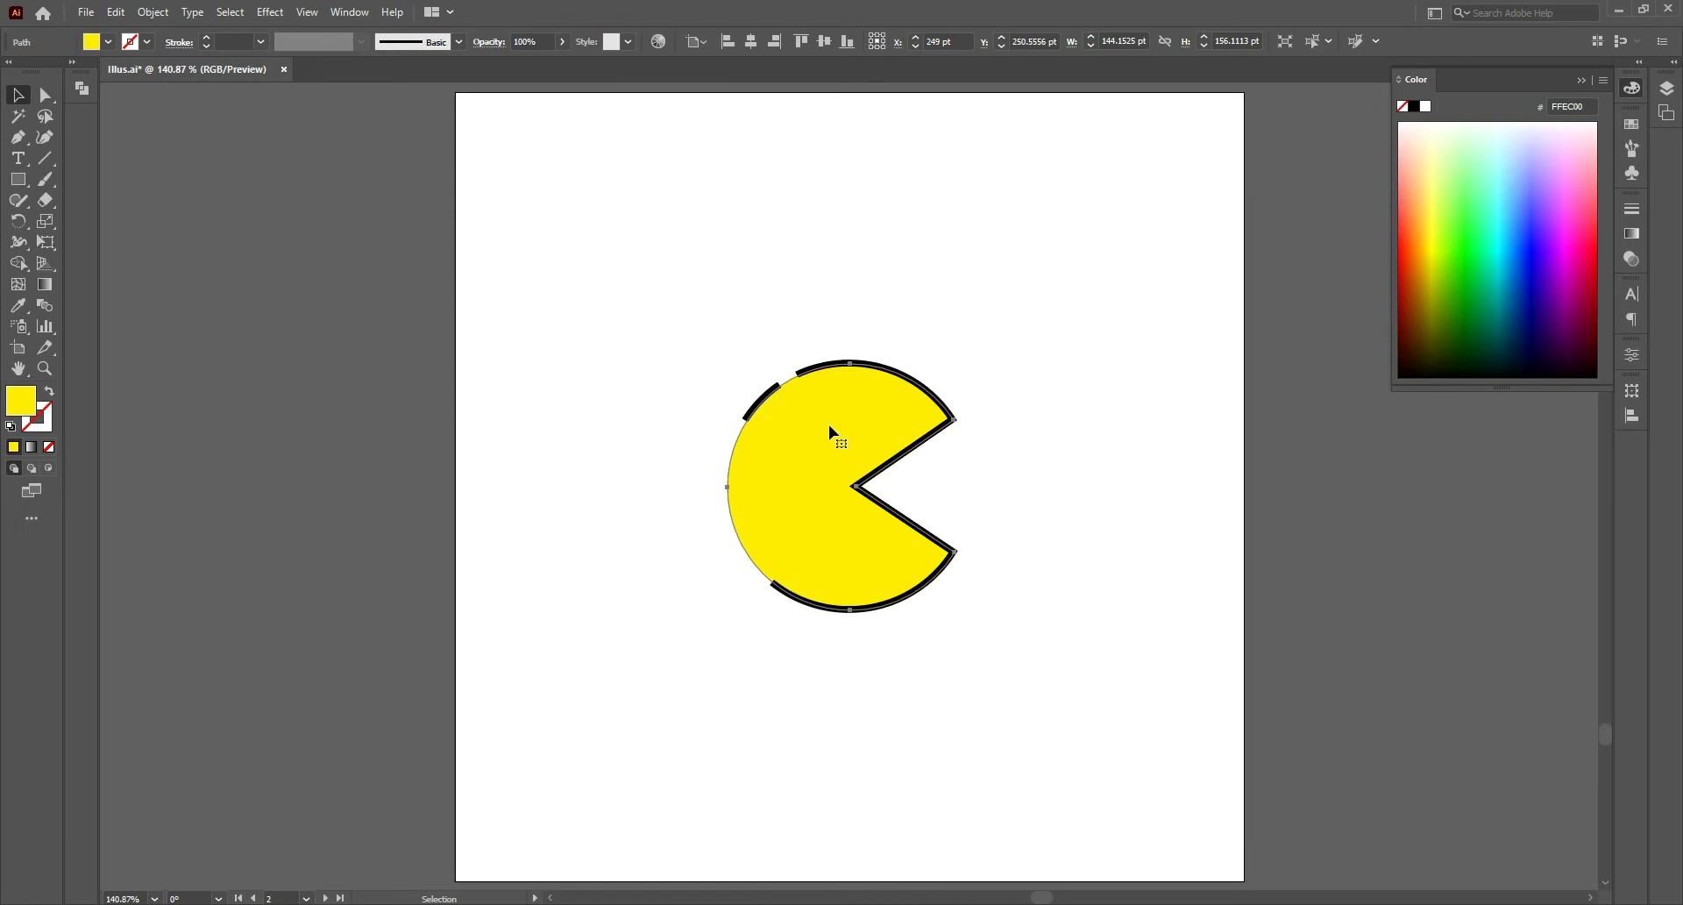
drag(806, 426, 800, 424)
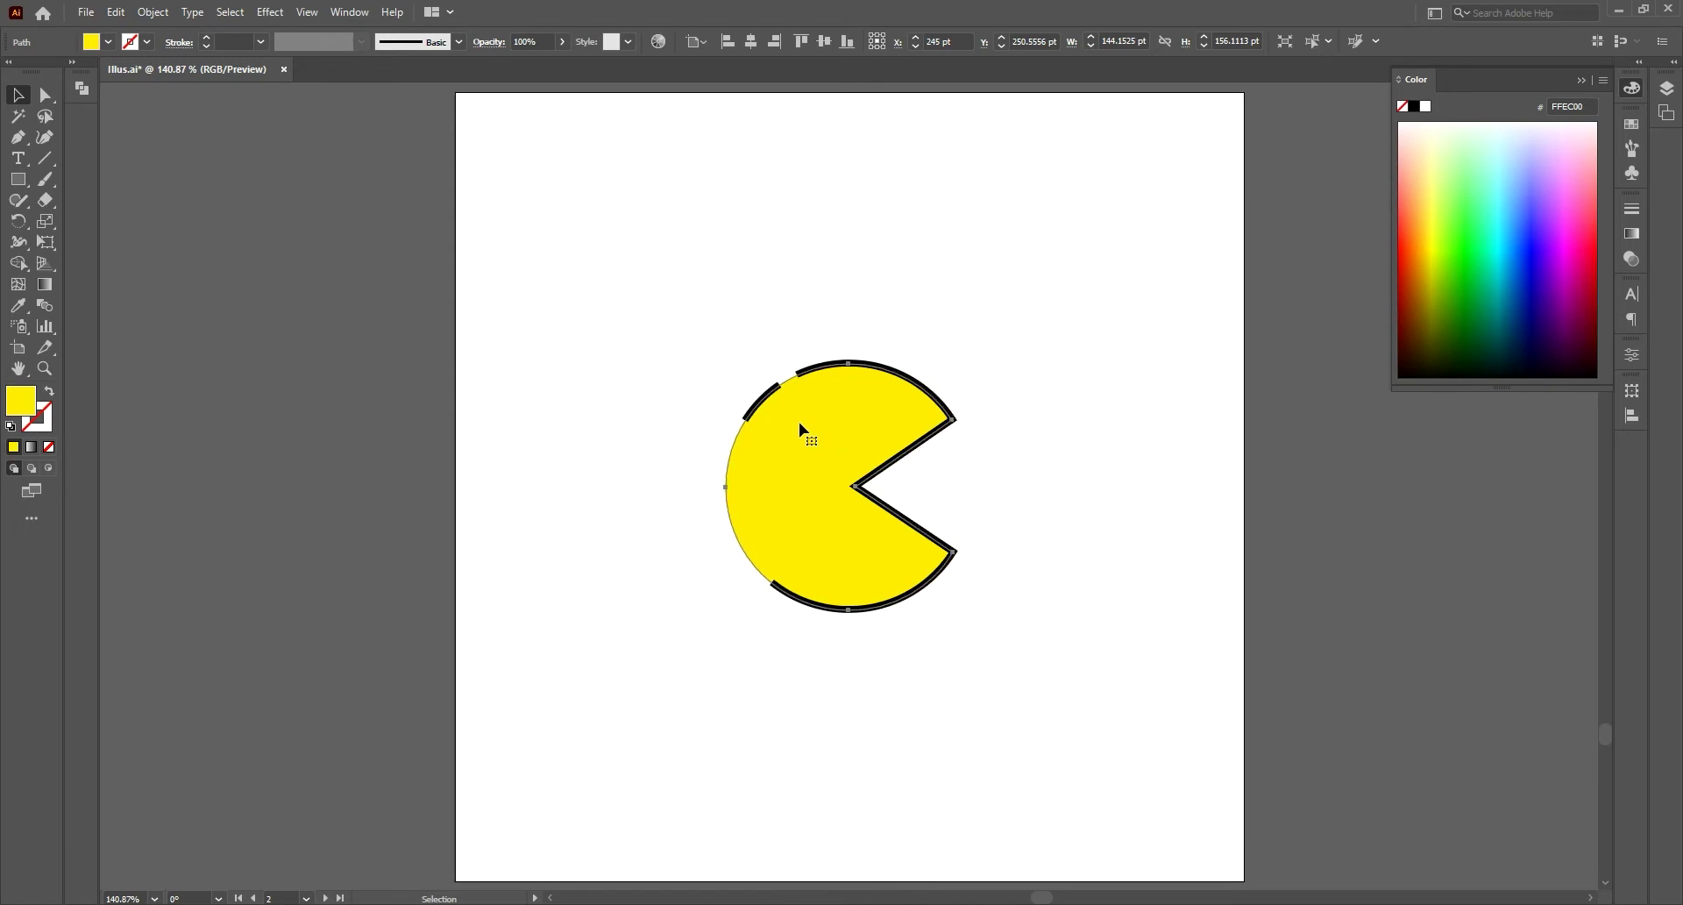
Step: Move the left anchor inward and adjust its handles to smooth the Pac-Man's left curve
click(18, 136)
ctrl+click(727, 488)
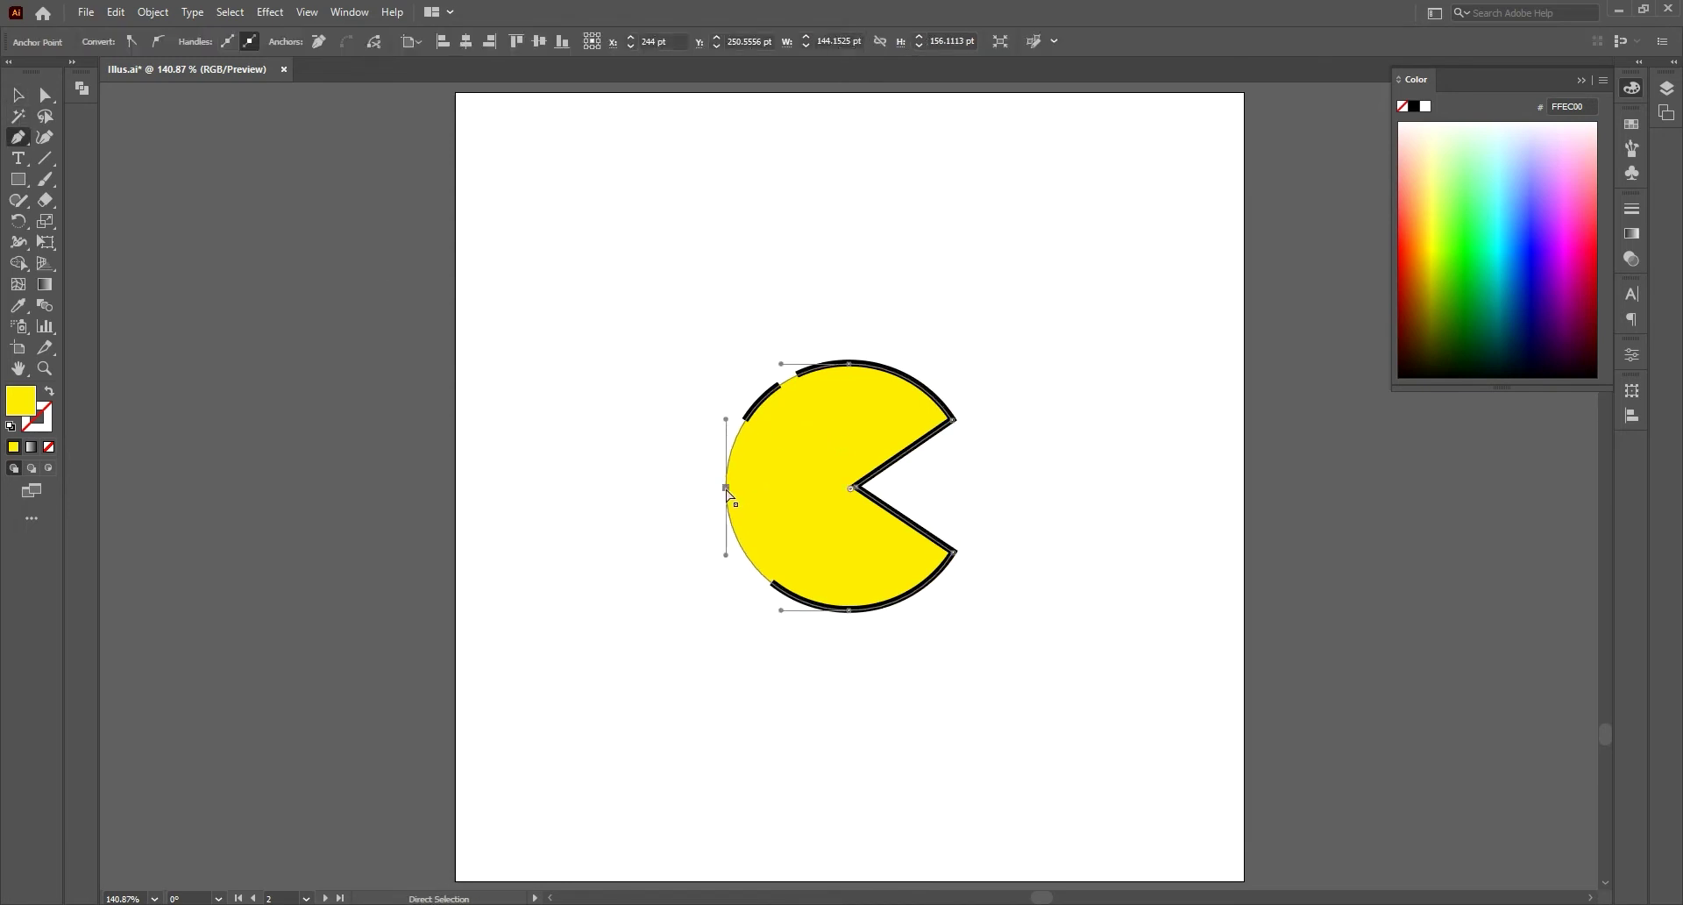
drag(726, 488, 749, 487)
drag(782, 363, 795, 371)
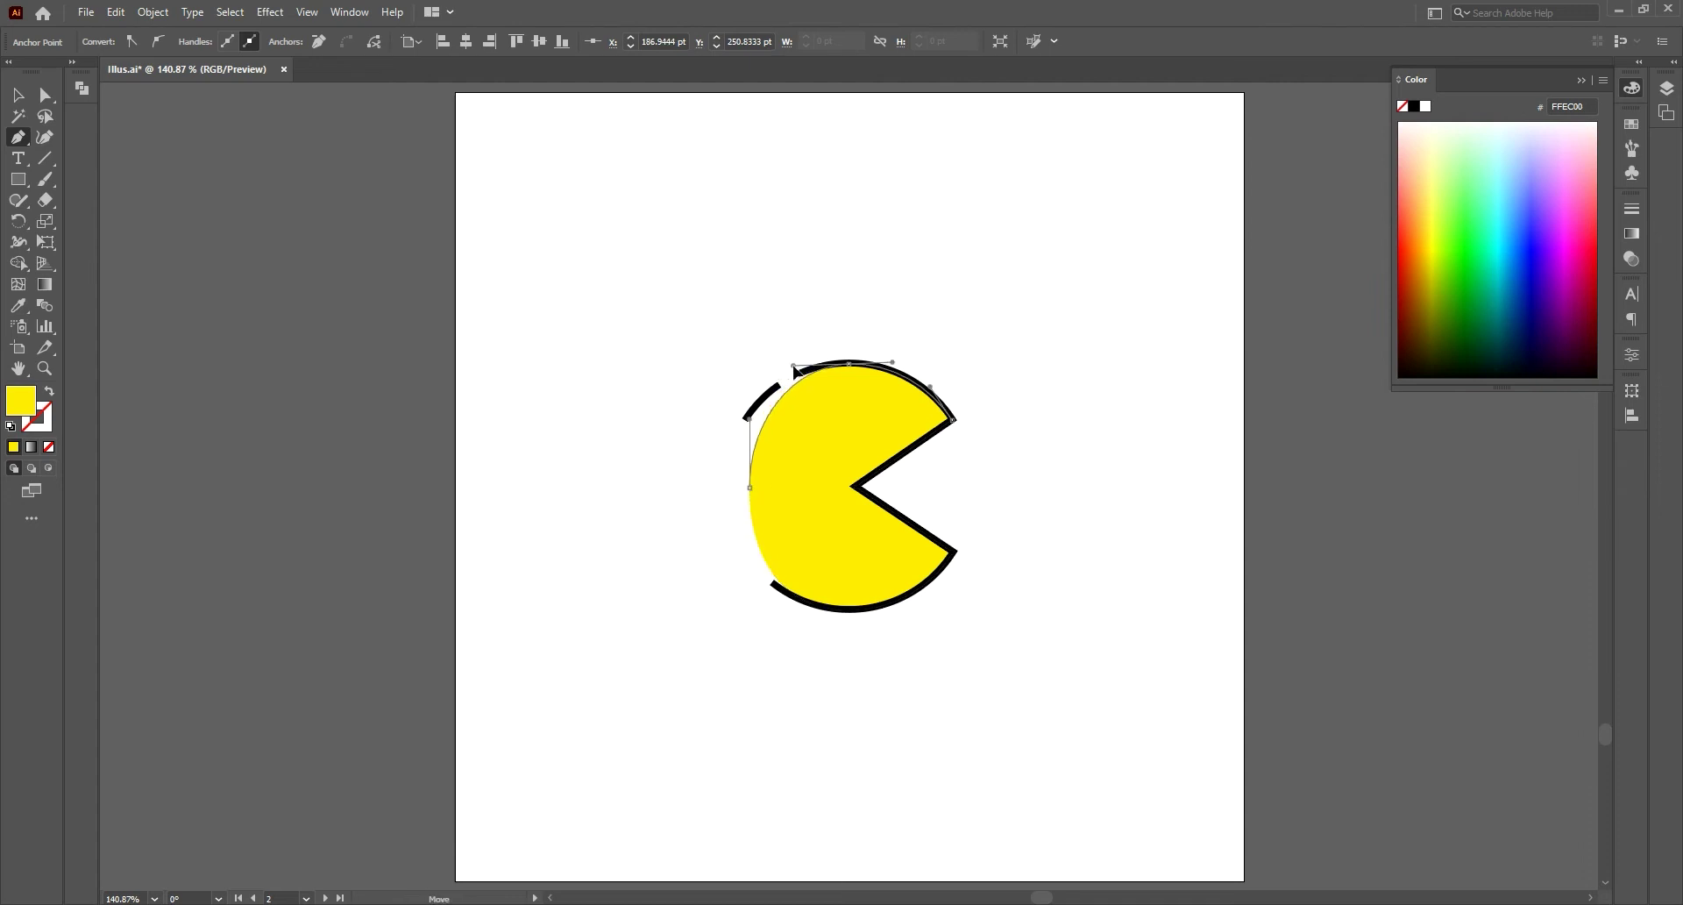
ctrl+click(776, 589)
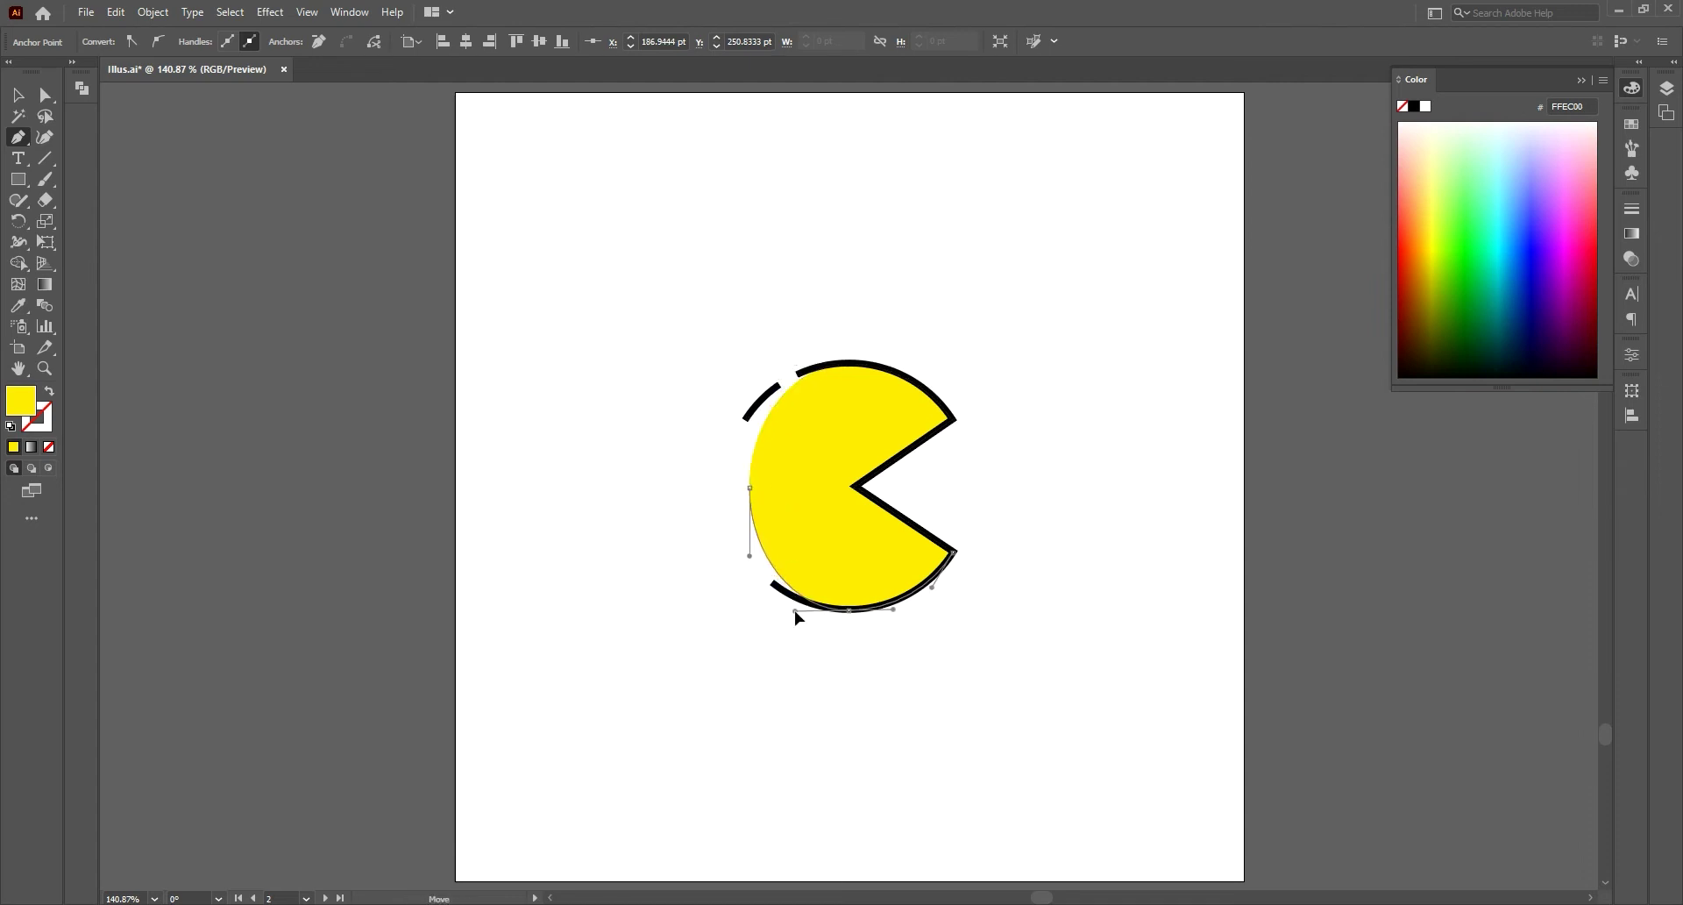
drag(750, 419, 751, 431)
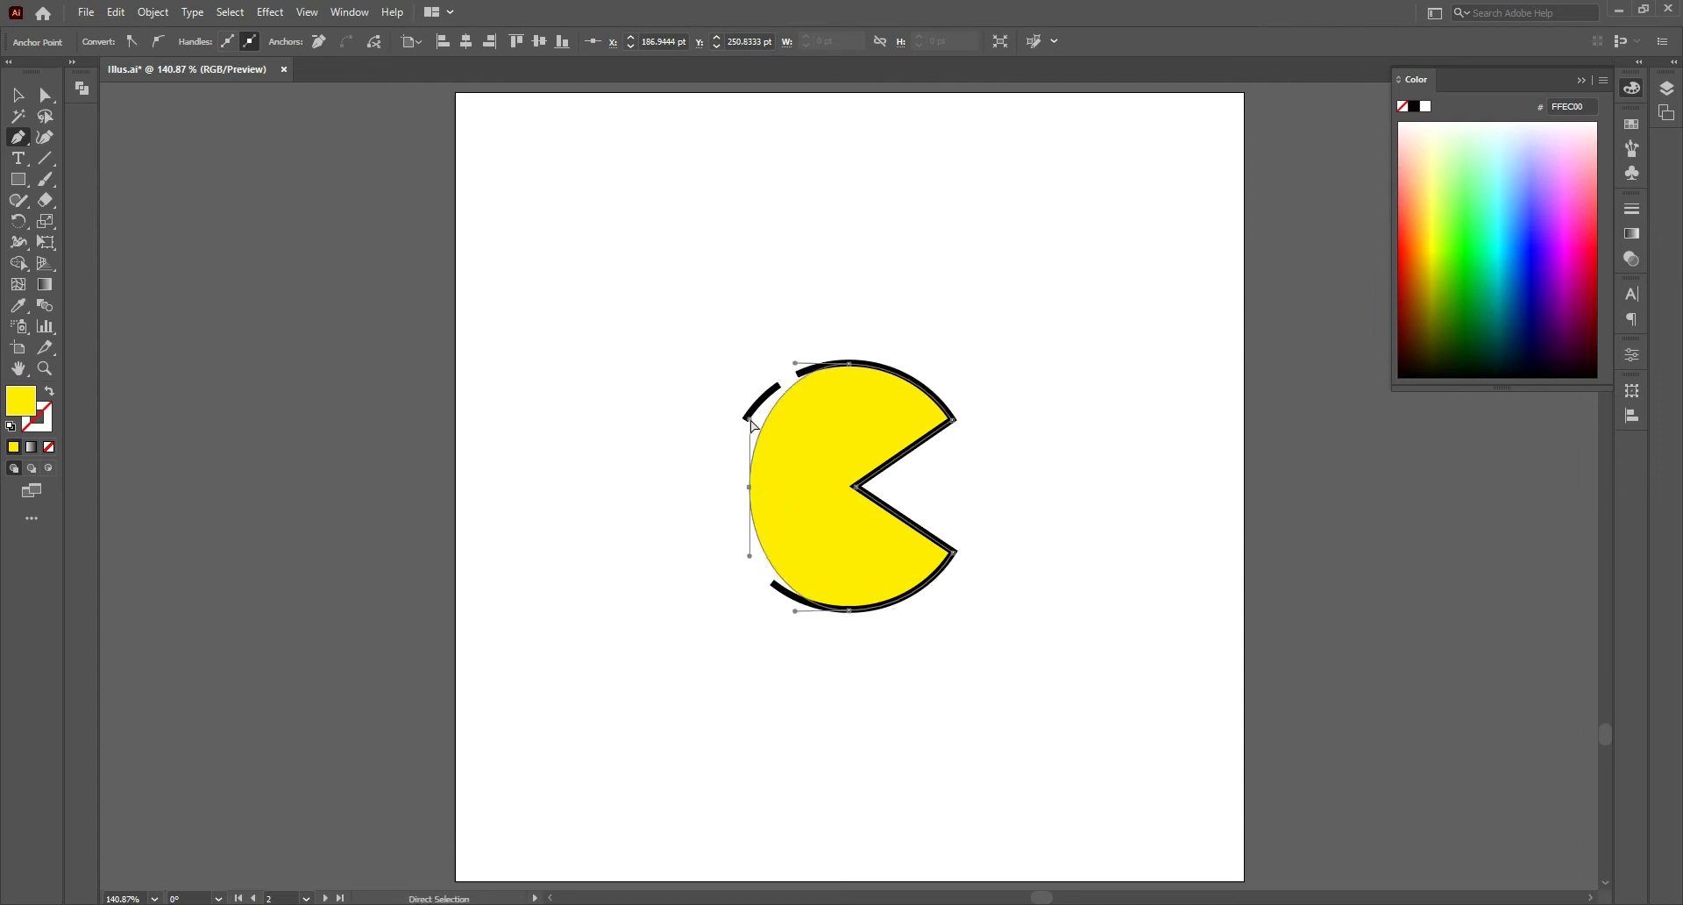
drag(750, 555, 747, 549)
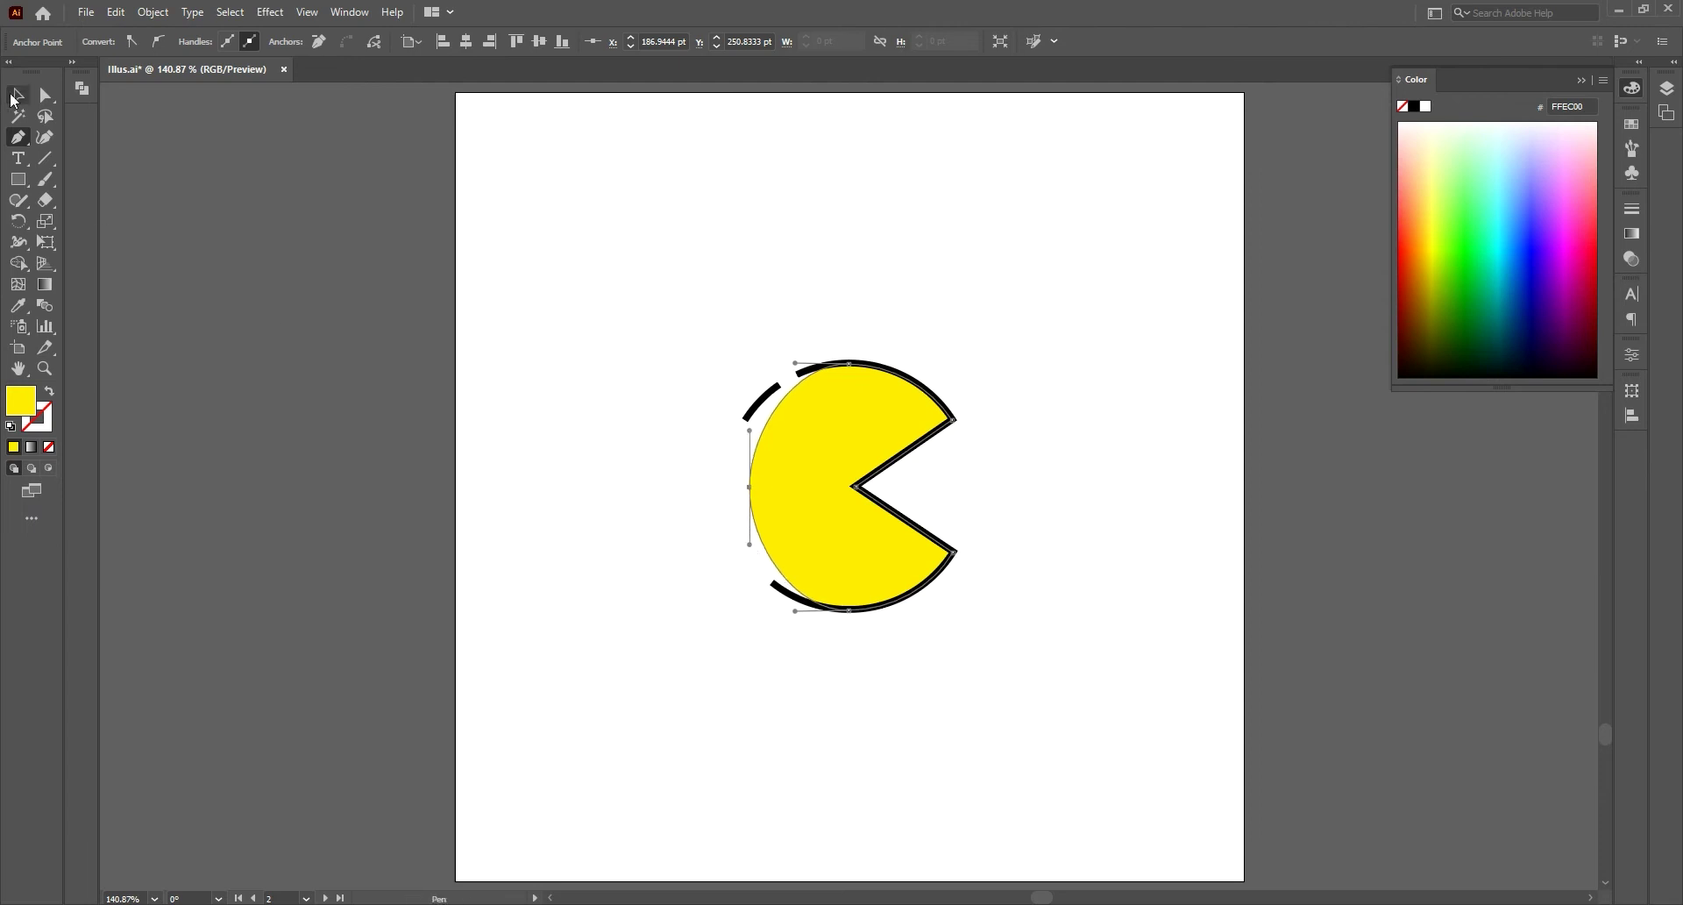
Step: Give the short upper-left arc Round Cap ends in the Stroke panel
key(v)
click(548, 474)
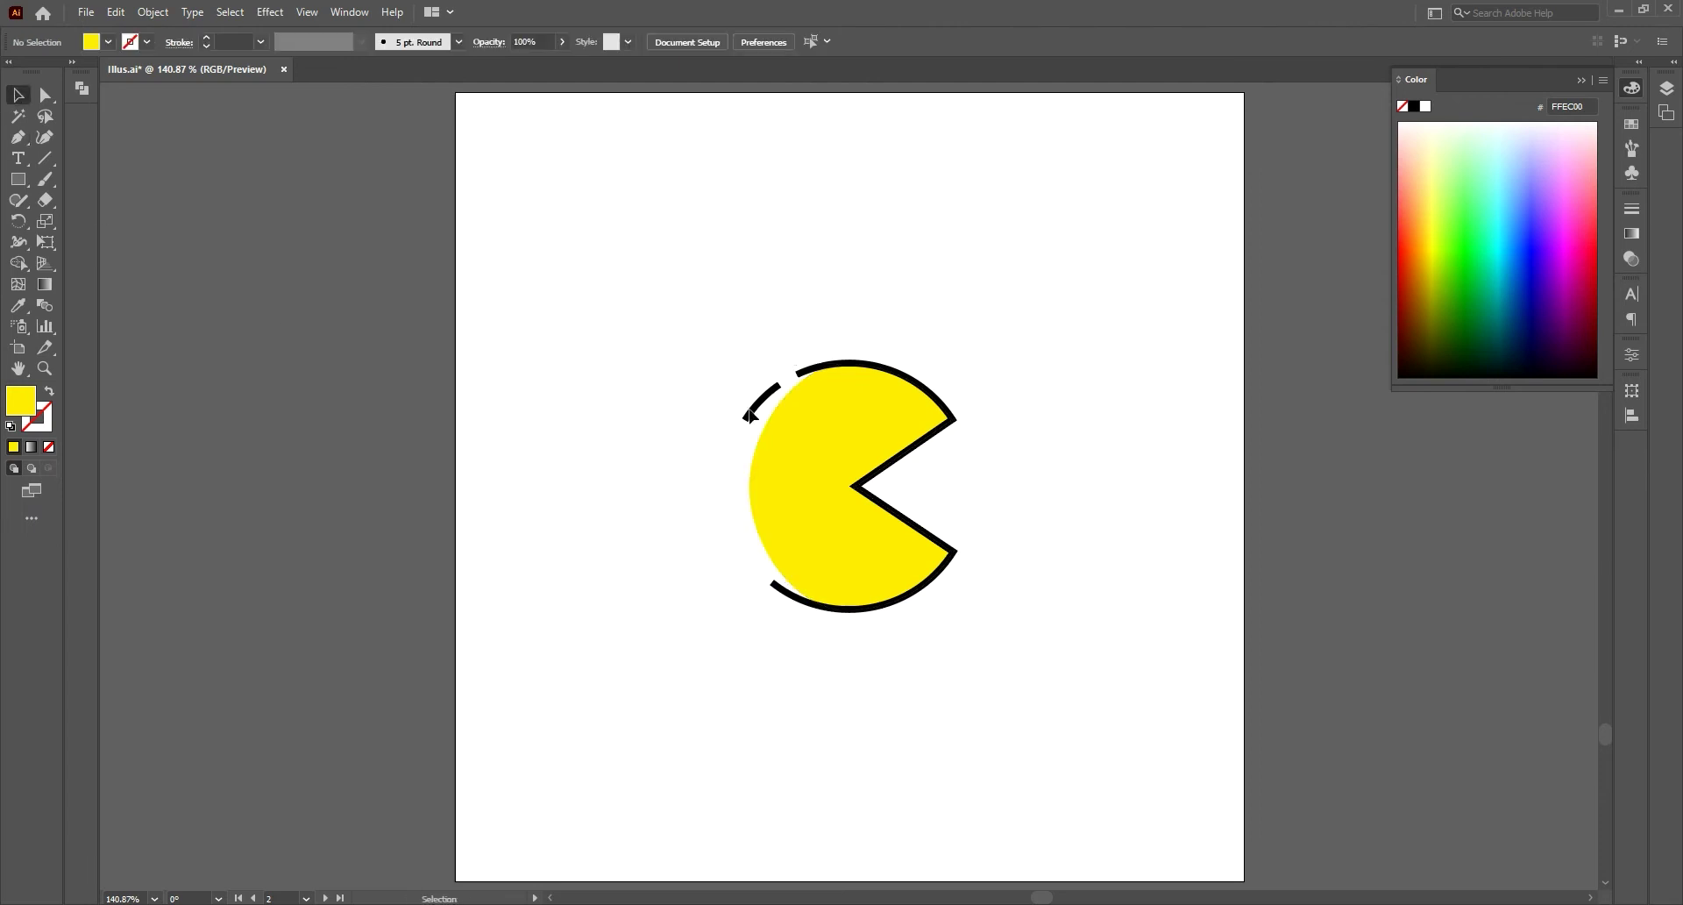
click(747, 413)
click(179, 41)
click(104, 67)
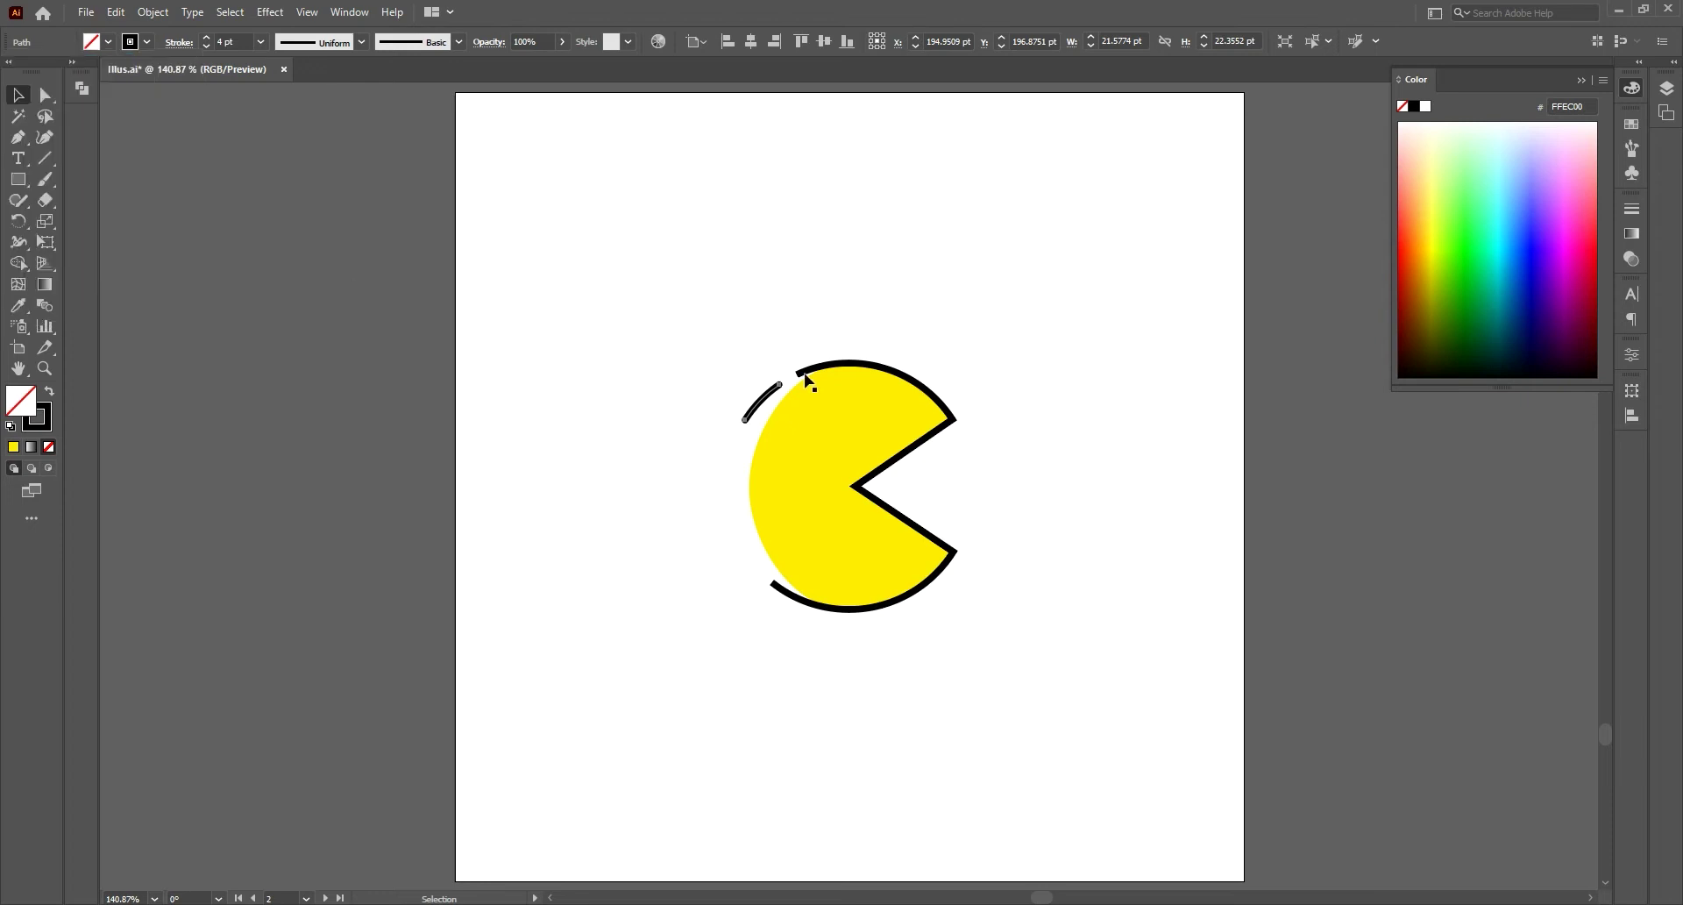
click(802, 330)
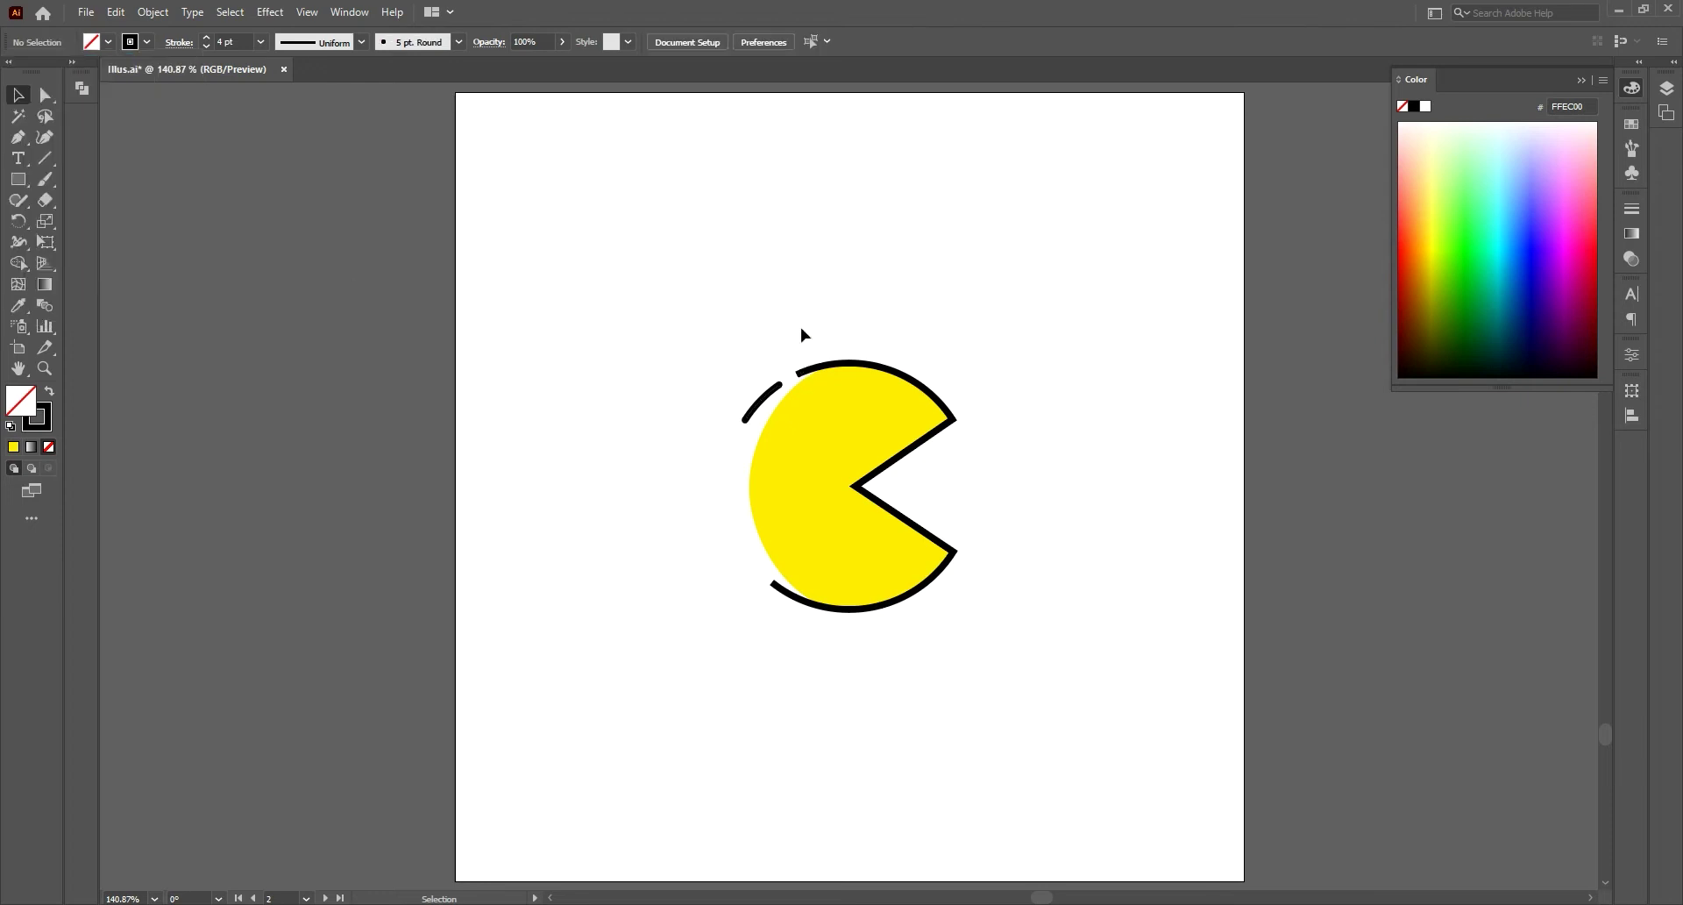
Step: Draw a small circle right of the Pac-Man and cut a gap into it with the Pen tool
drag(17, 179, 84, 221)
mouse_move(991, 459)
mouse_down()
mouse_move(1035, 519)
mouse_move(1054, 518)
mouse_up()
click(16, 138)
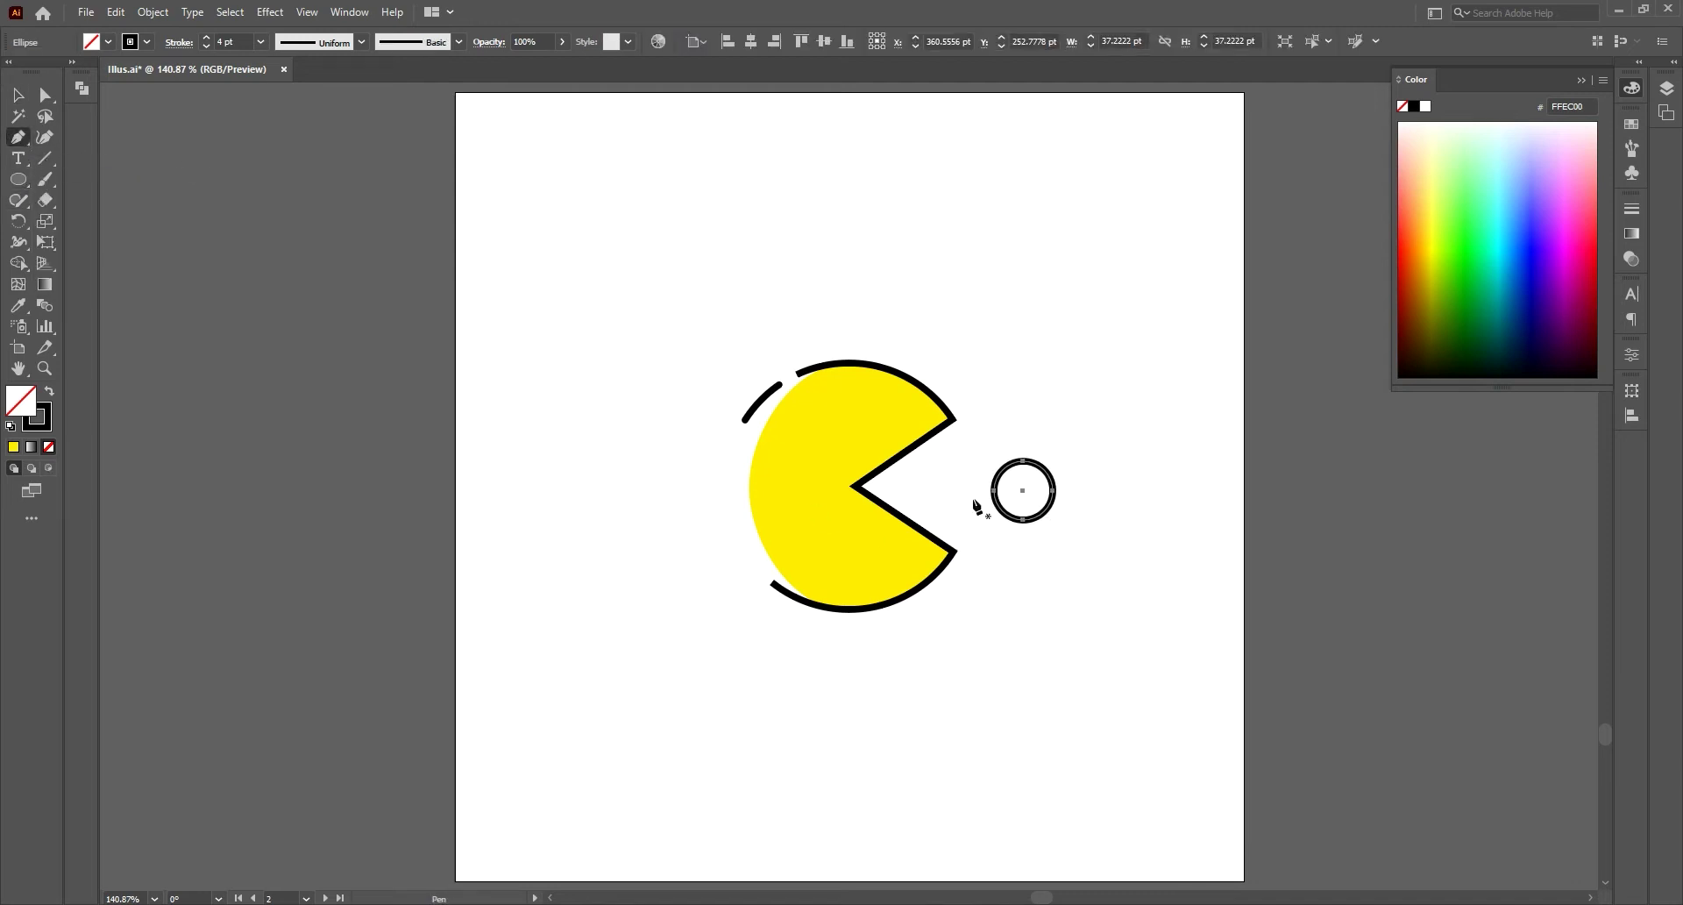
click(992, 484)
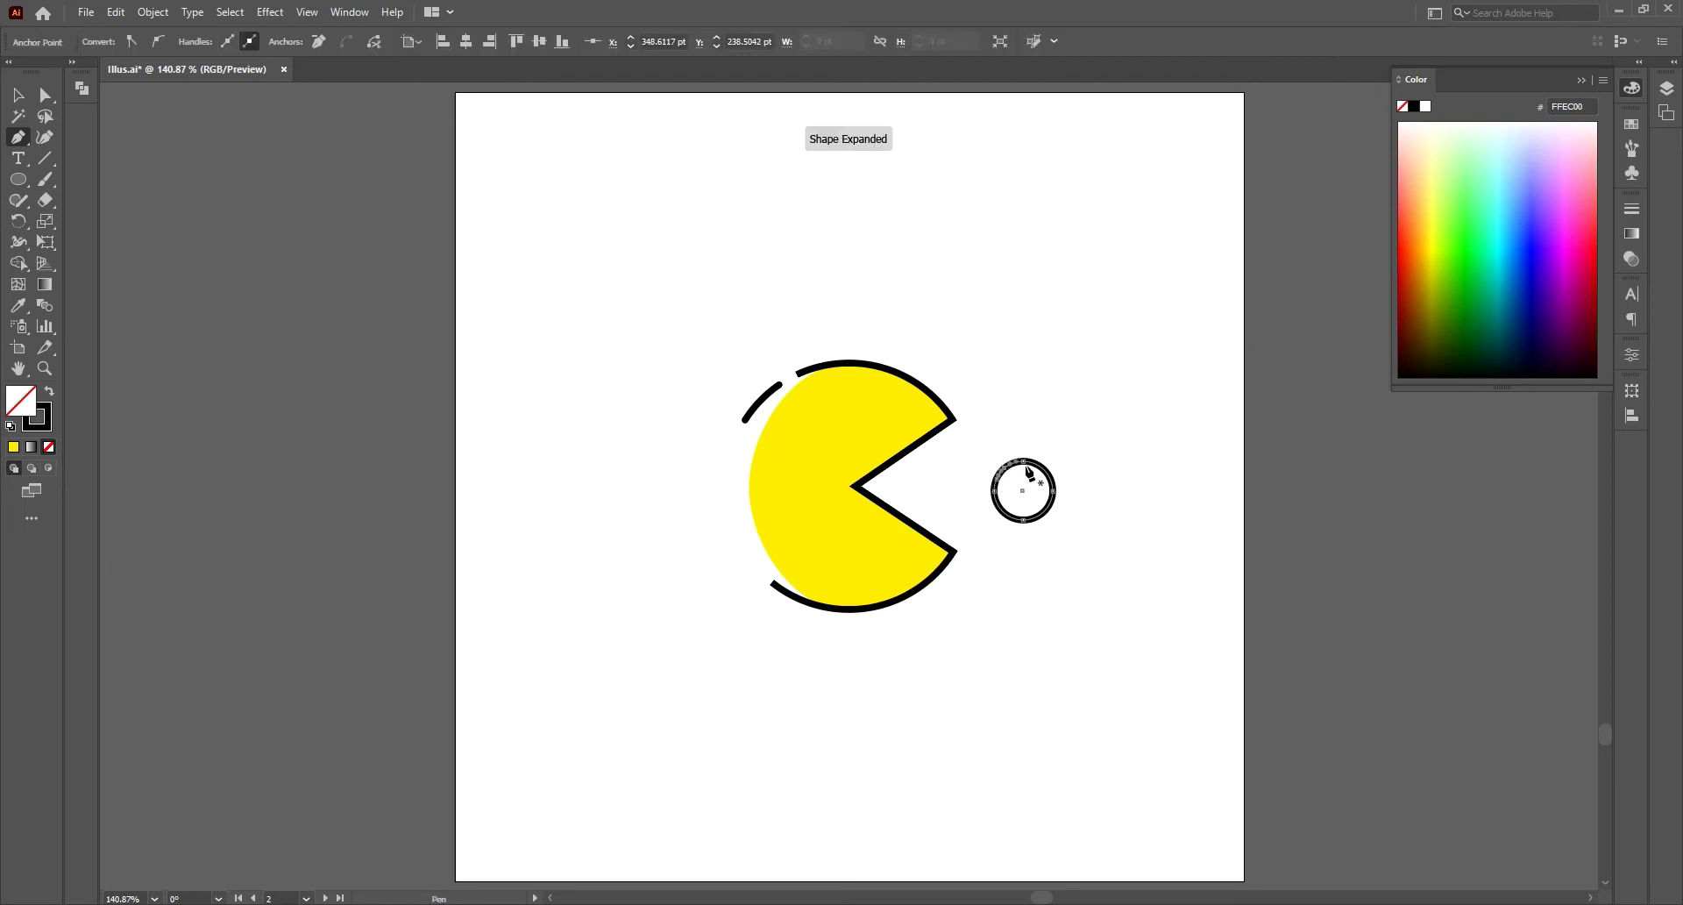
ctrl+click(1030, 473)
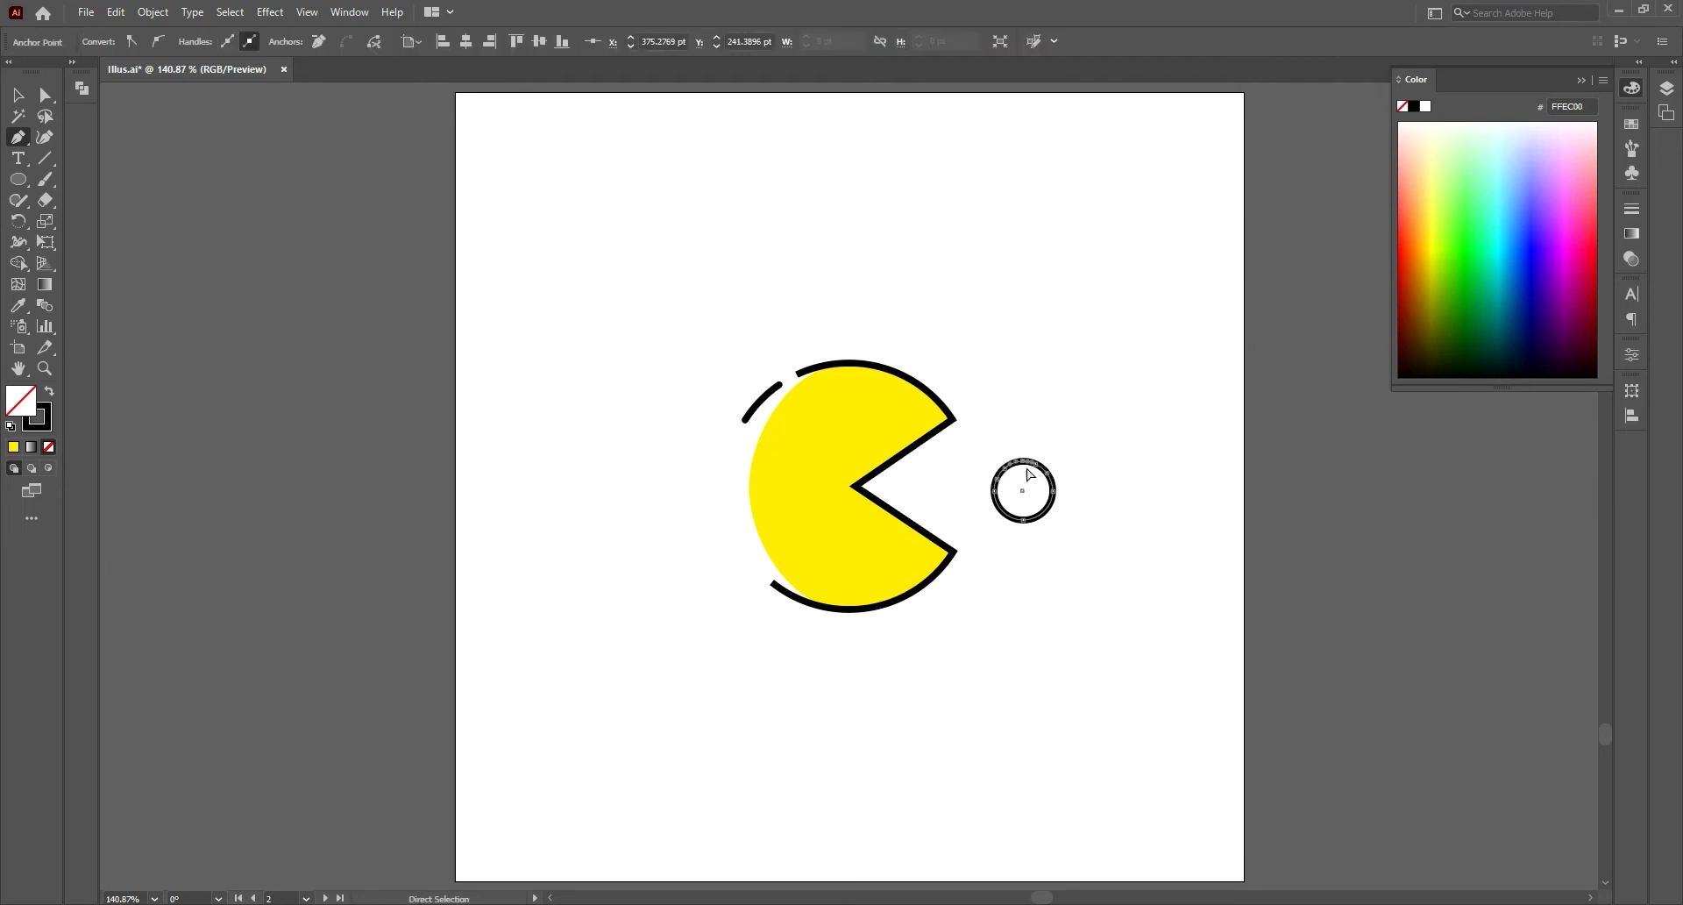
key(Delete)
click(1006, 511)
key(v)
key(ctrl+shift+a)
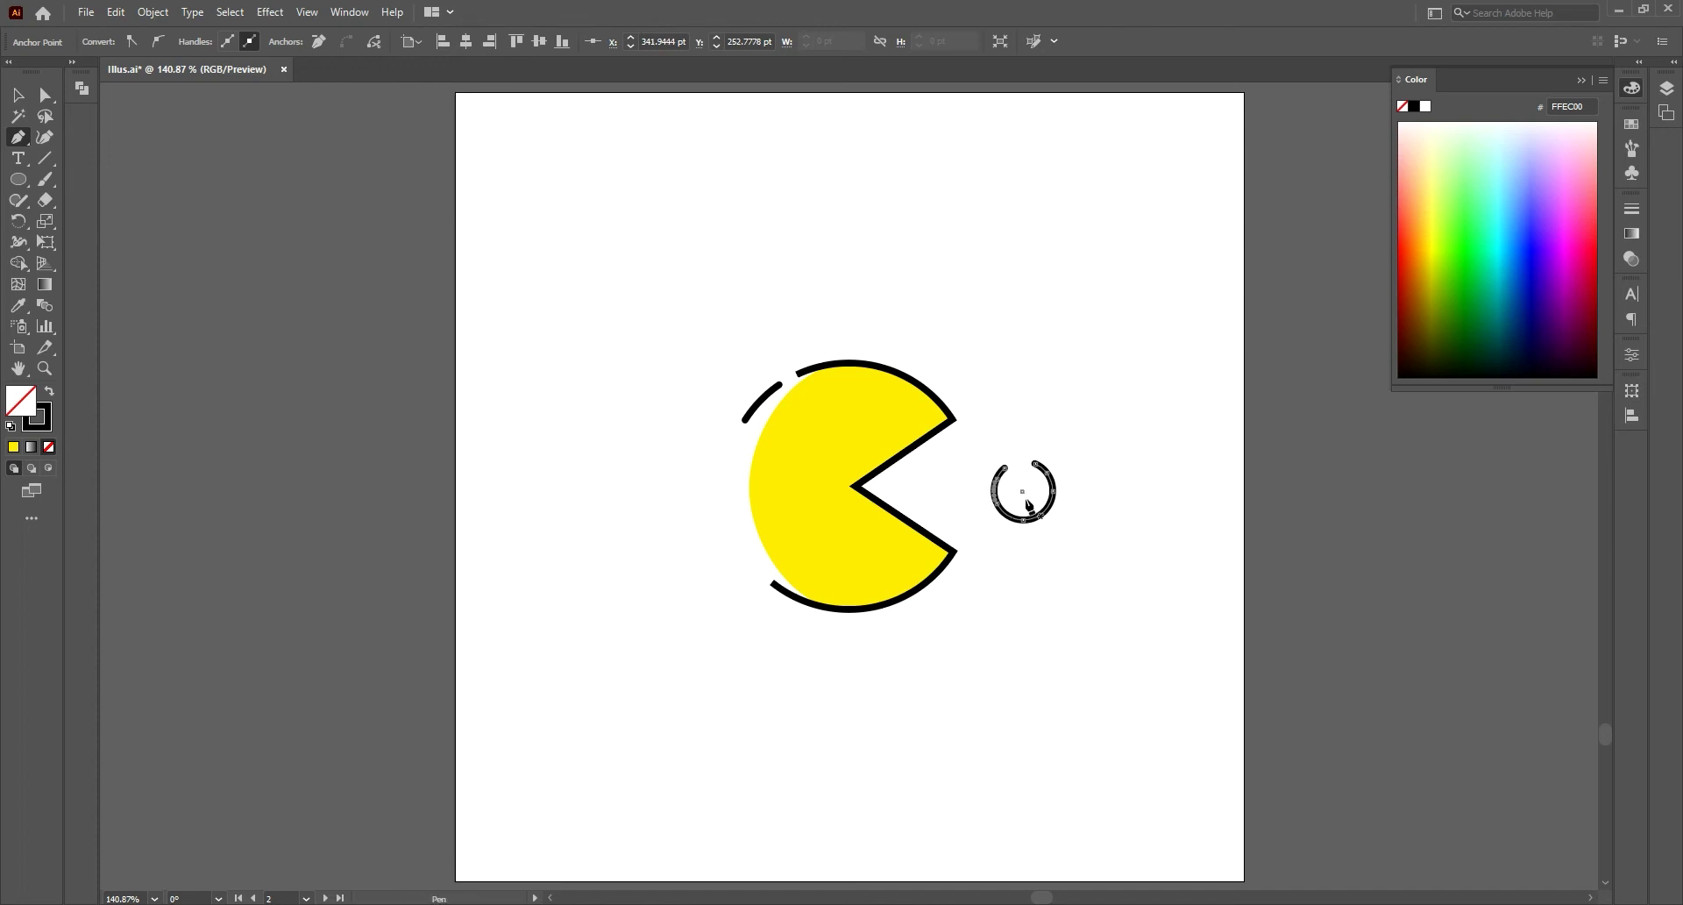
Step: Draw a second, slightly smaller circle further right and cut a gap in its lower-left
click(18, 179)
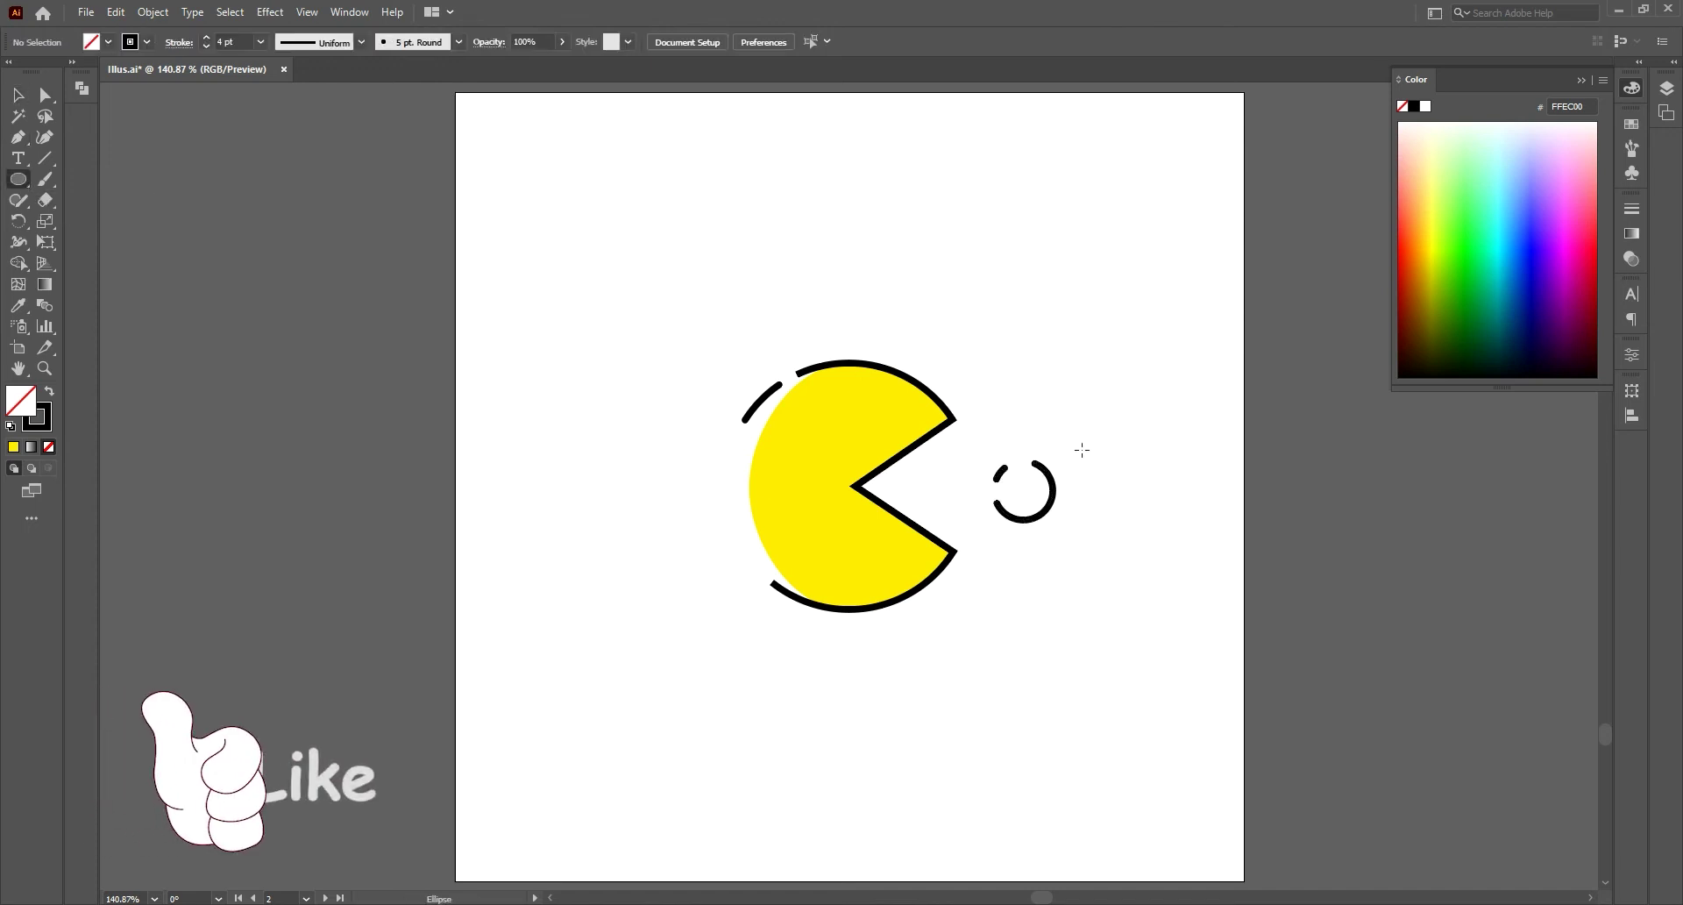
drag(1077, 457, 1151, 528)
key(e)
key(p)
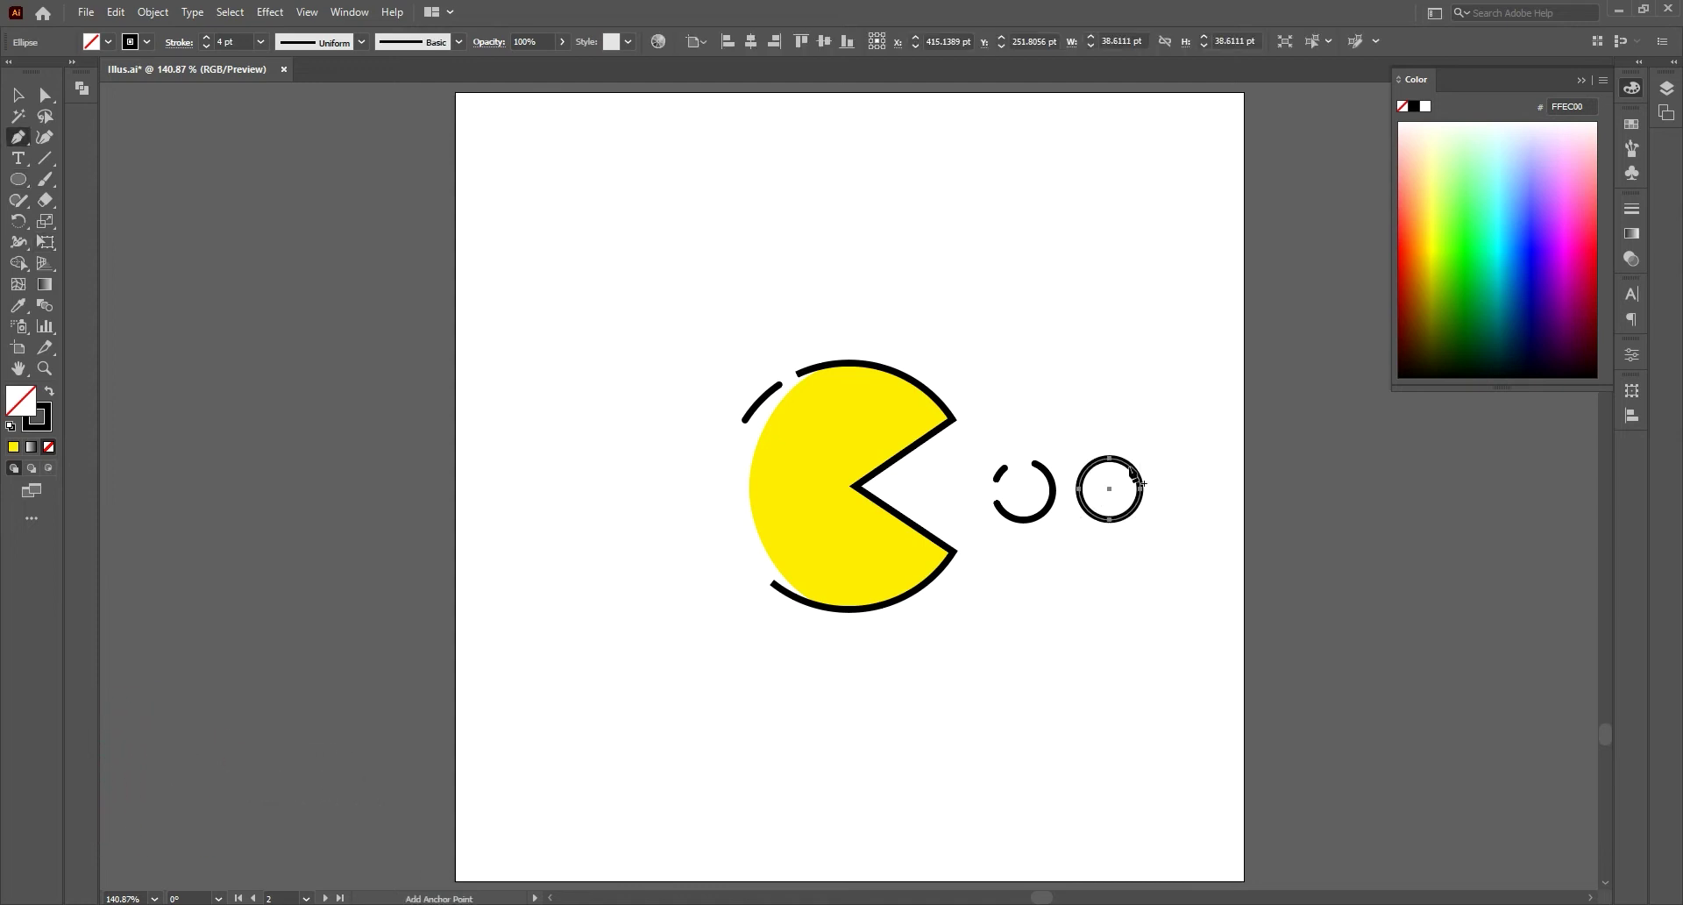
click(1082, 506)
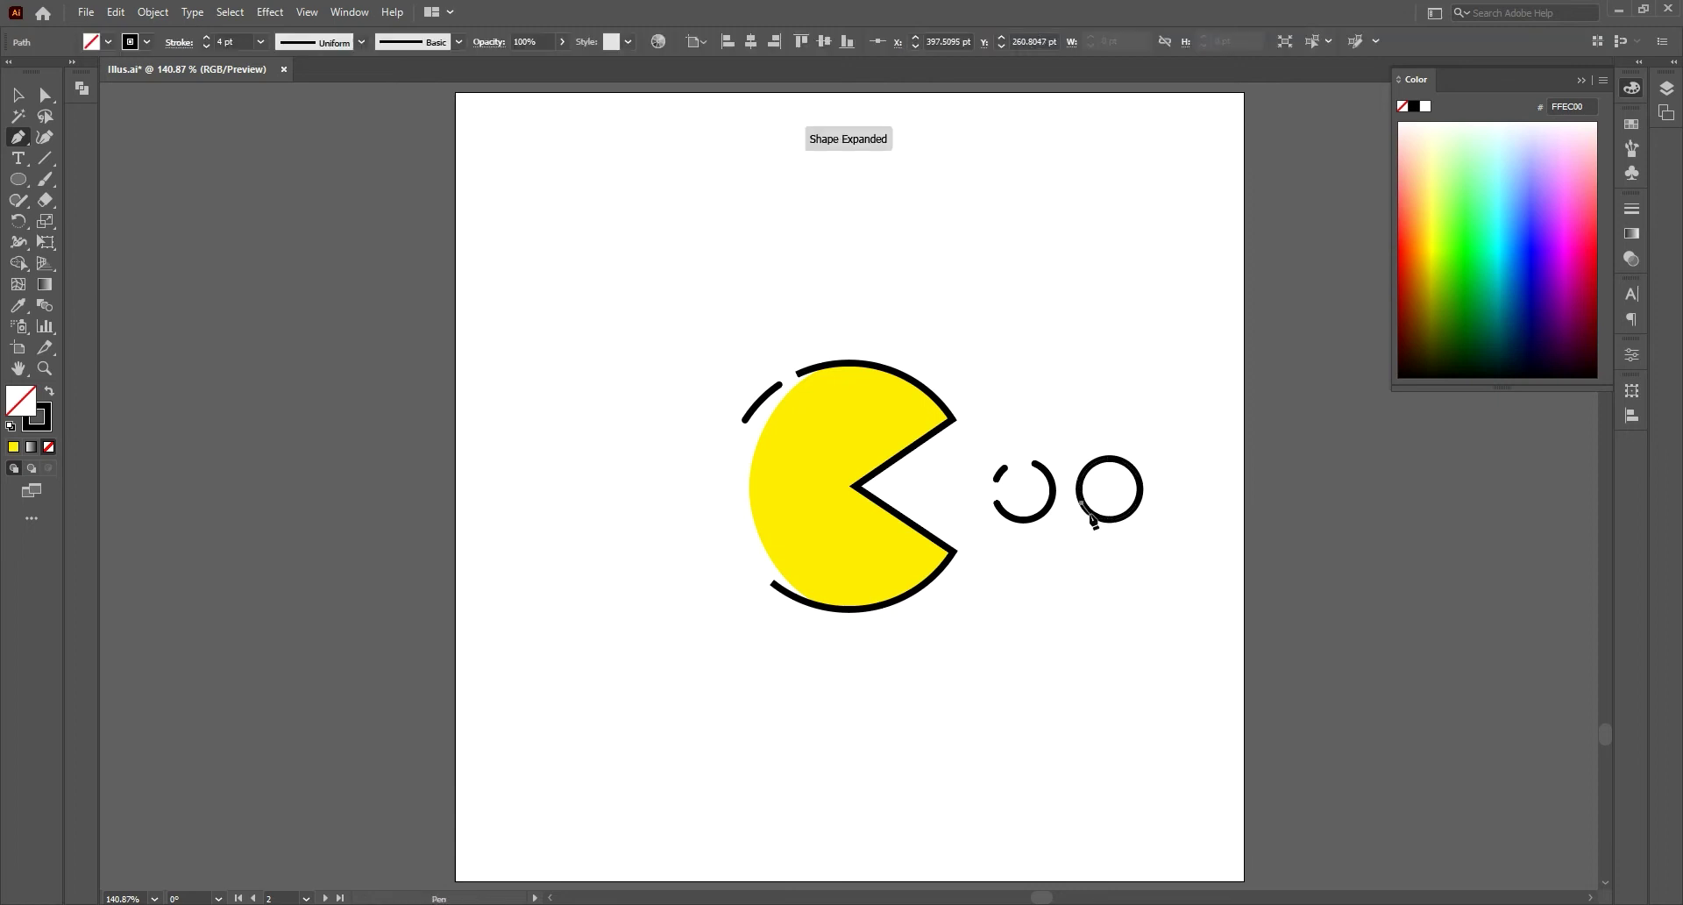
click(1095, 520)
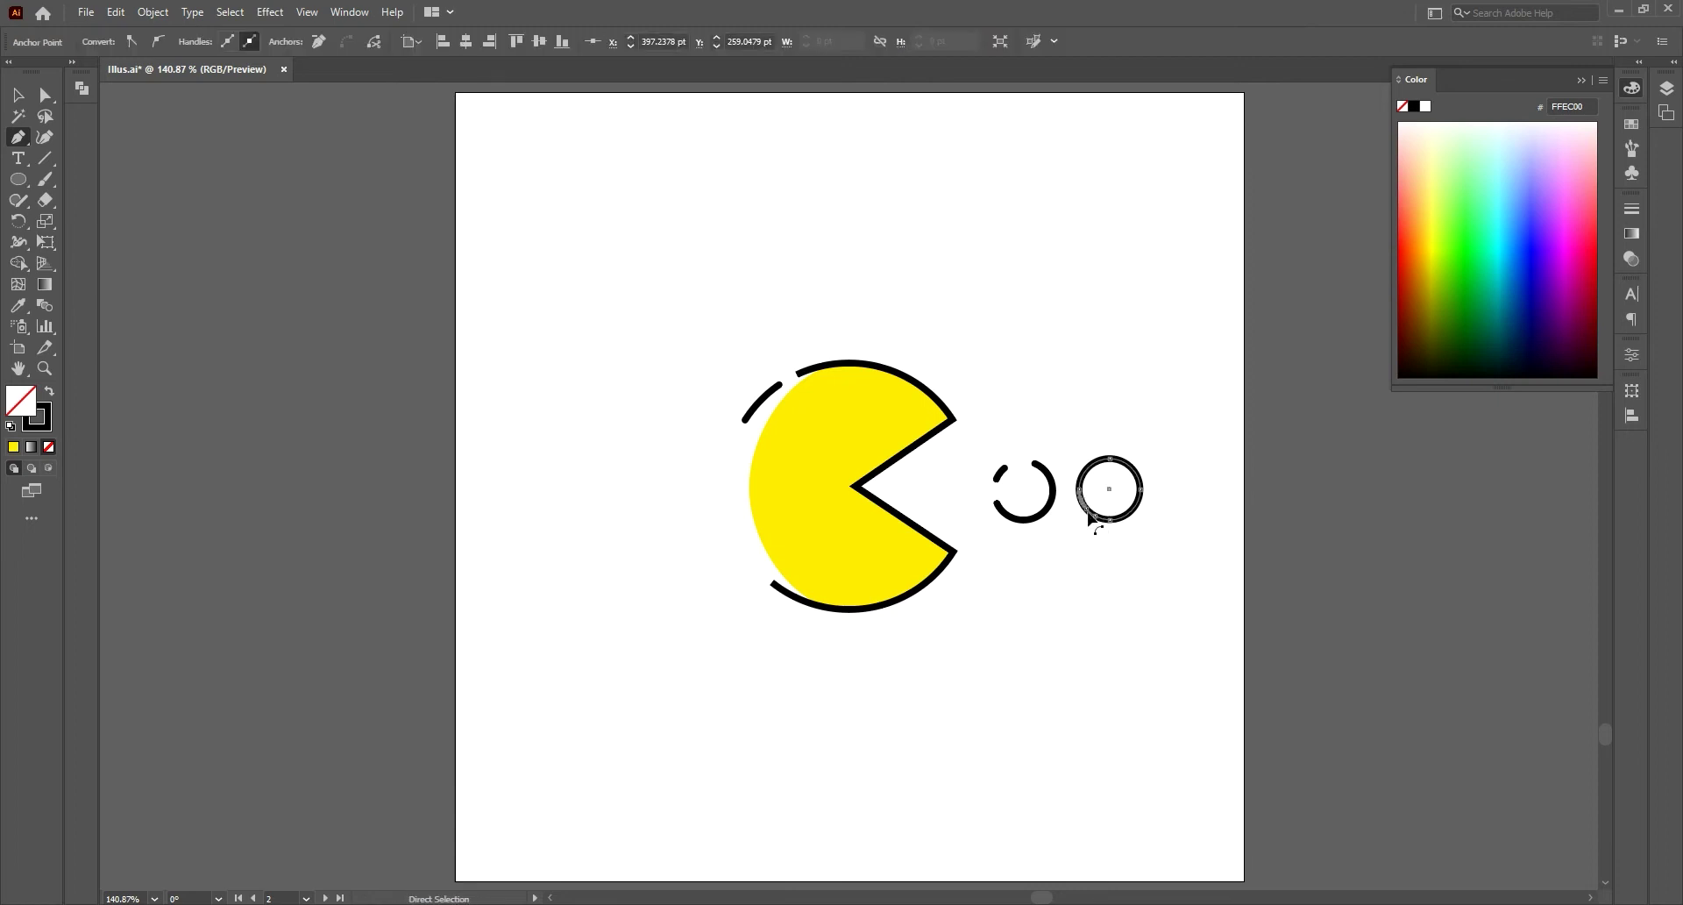
key(Delete)
click(17, 94)
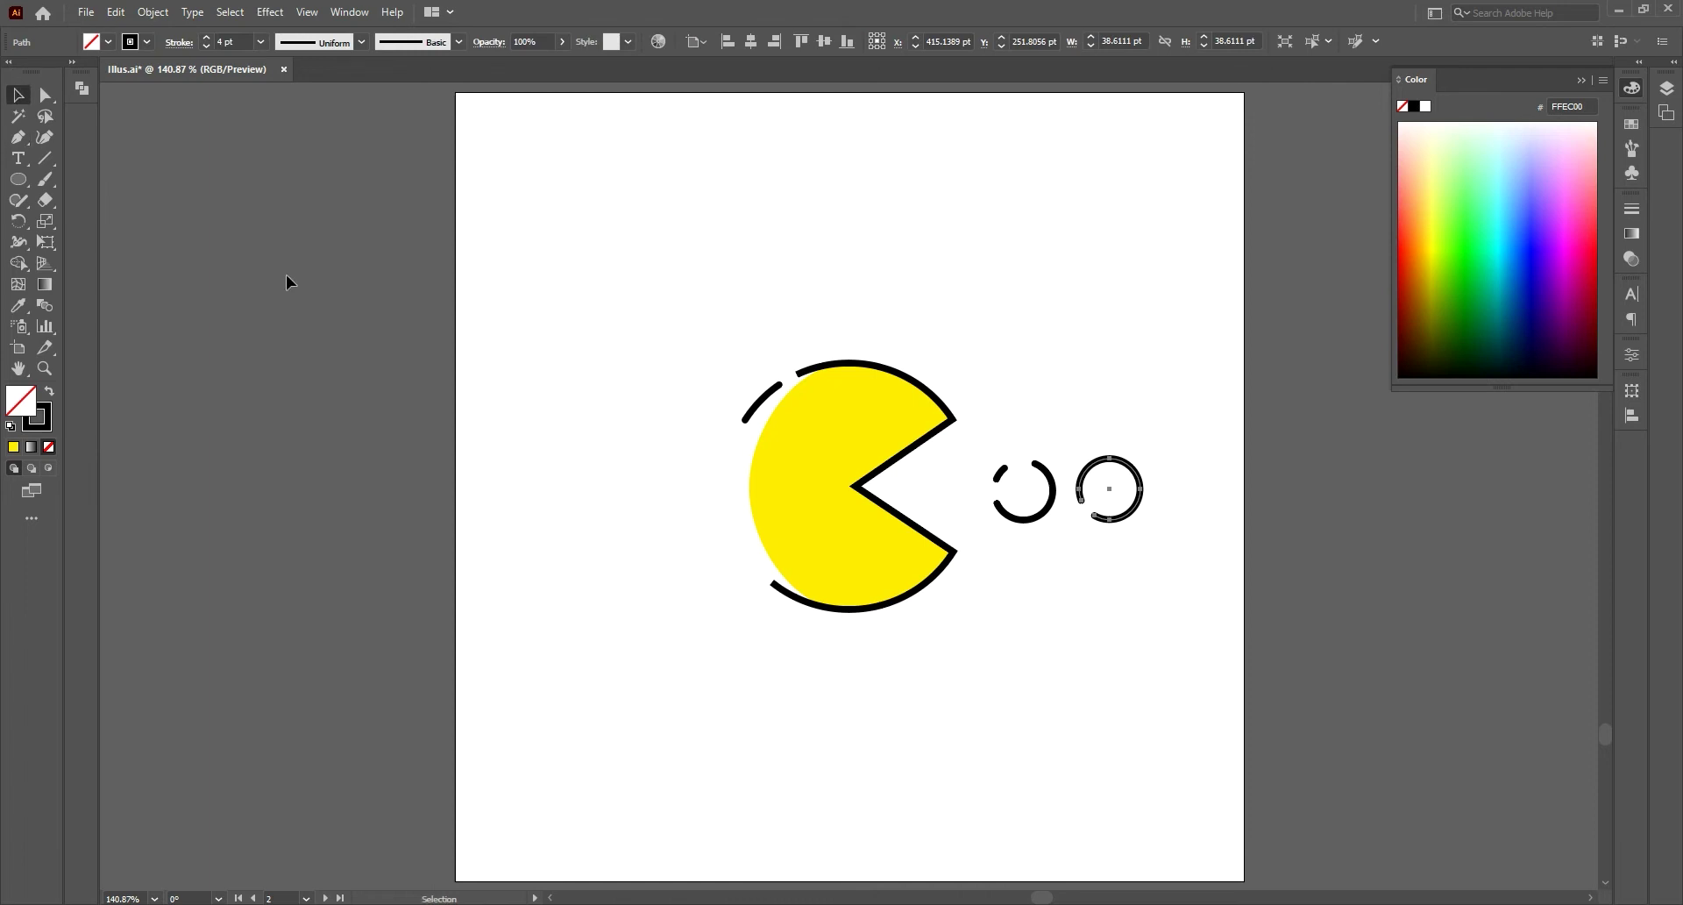
click(530, 399)
click(9, 181)
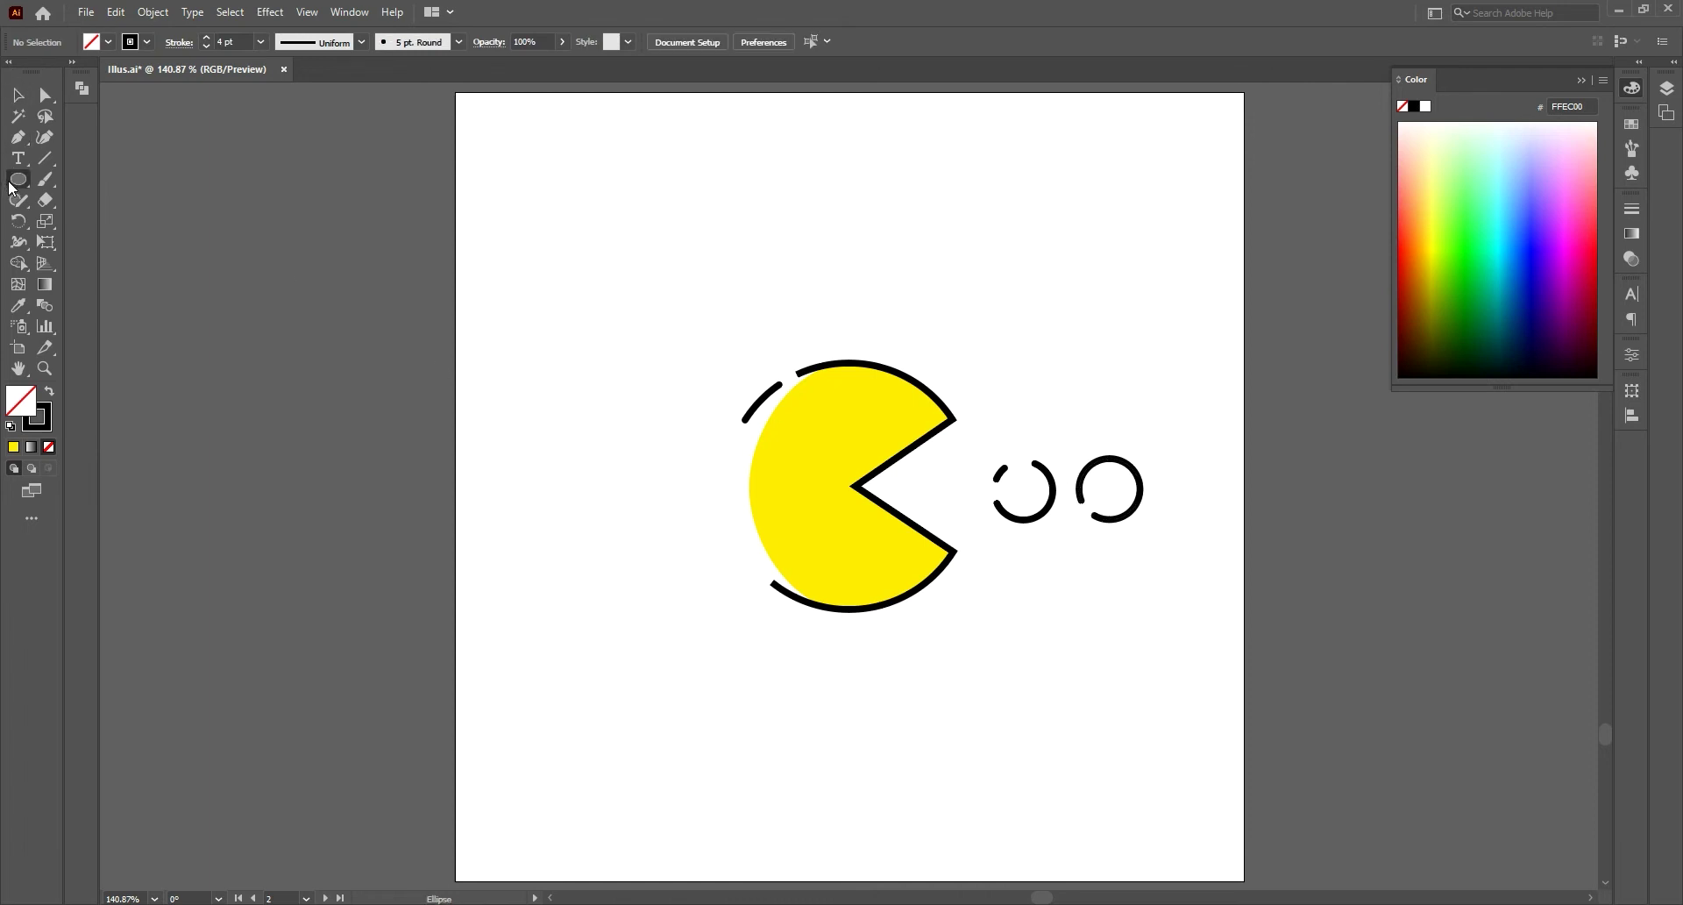
Step: Draw a yellow, unoutlined circle over the first ring and send it to the back
drag(994, 457, 1056, 523)
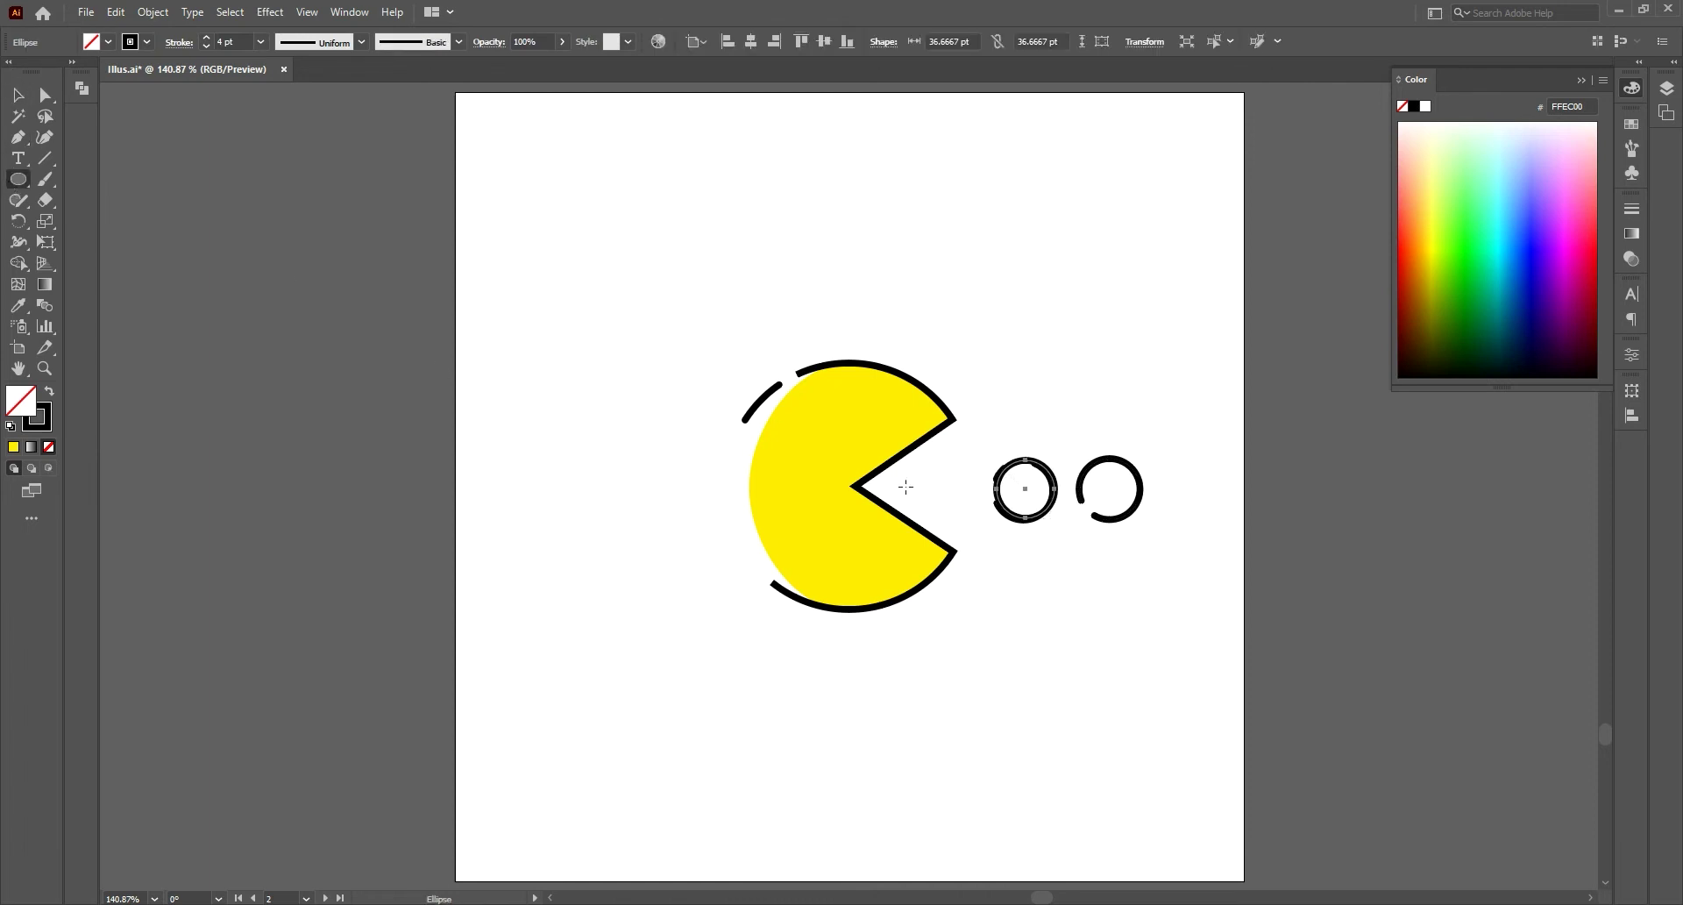
click(13, 447)
click(42, 421)
click(48, 446)
key(v)
right_click(1028, 478)
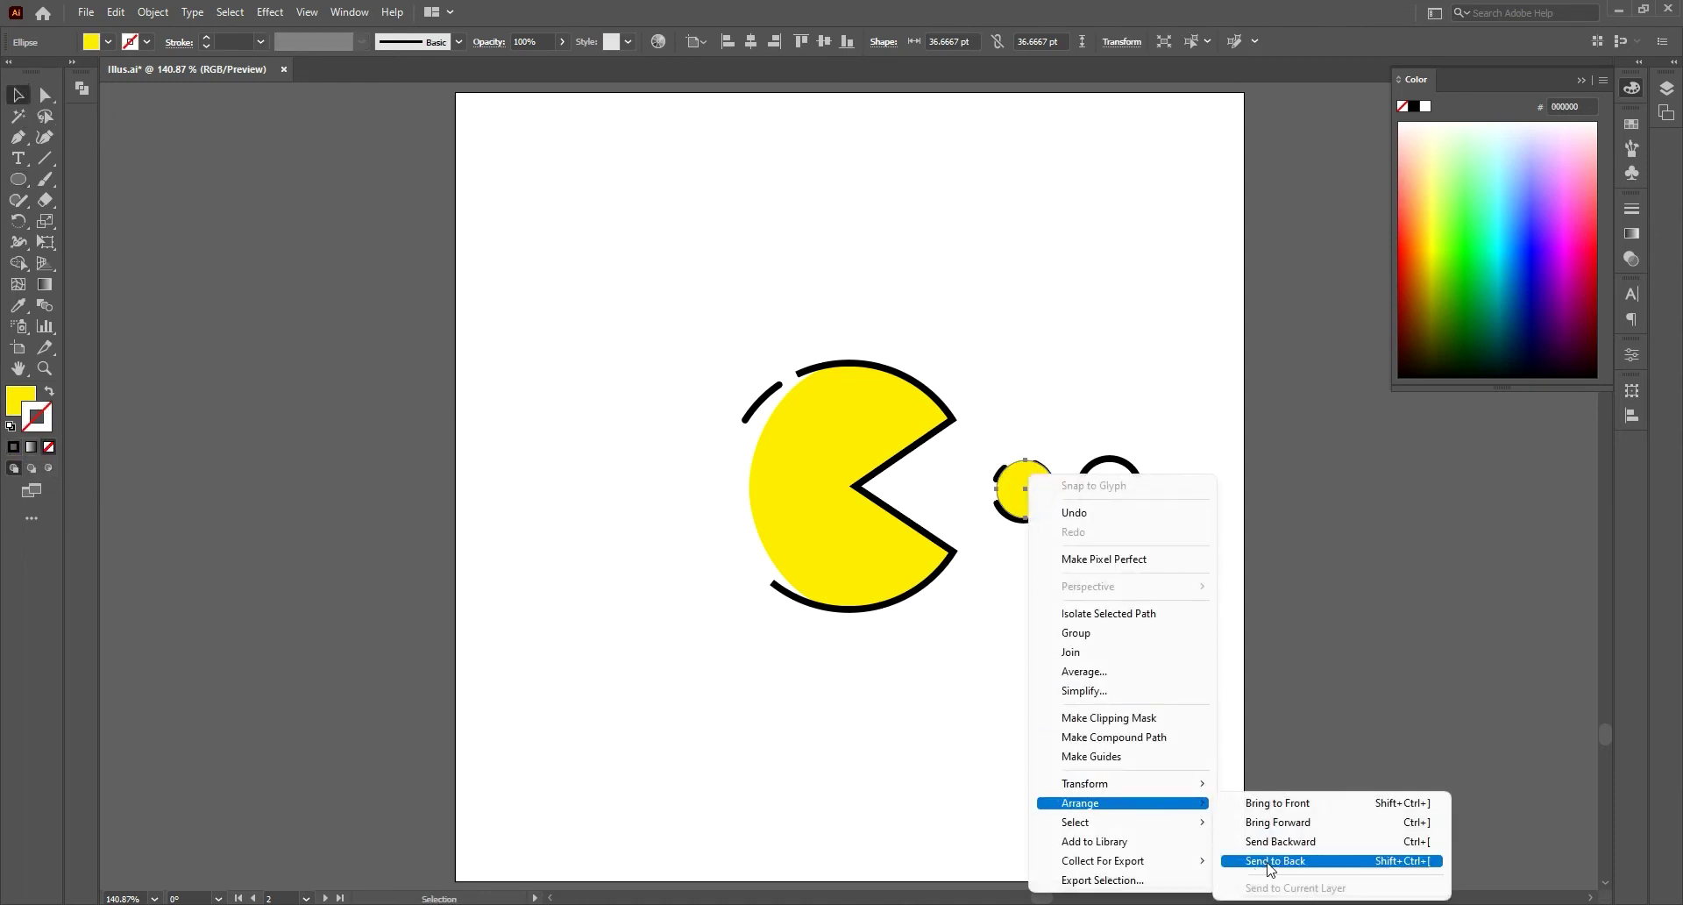
click(1277, 853)
click(1101, 643)
Step: Shrink the yellow dot to fit inside the ring and Alt-drag a copy into the second ring
click(1028, 492)
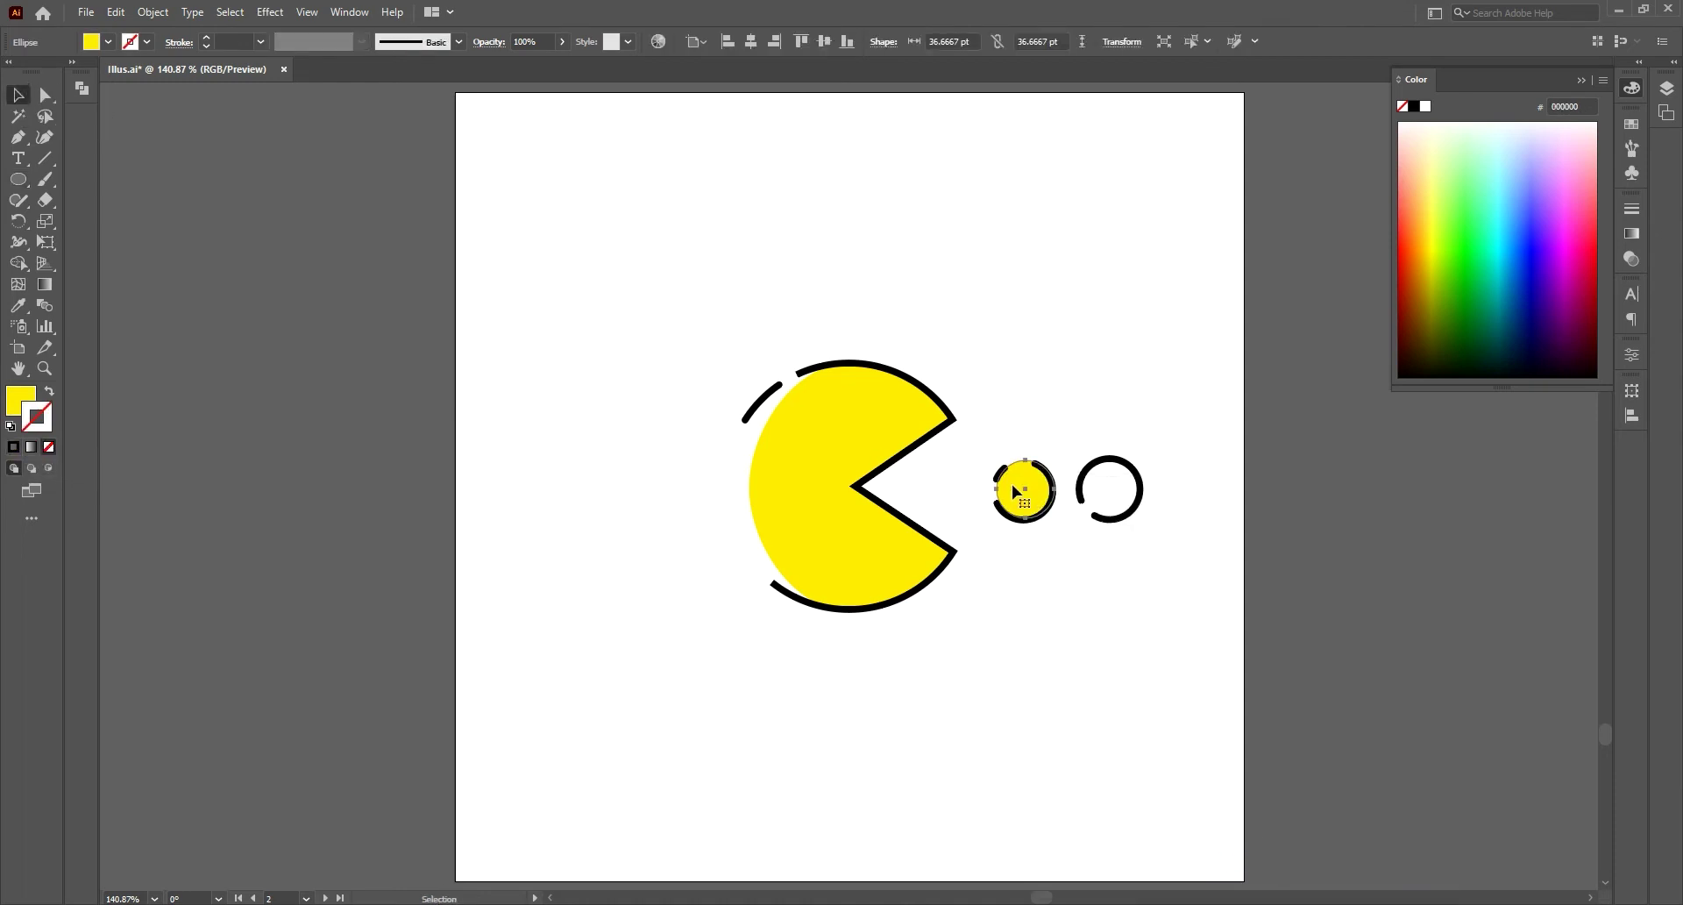
key(e)
mouse_move(997, 458)
mouse_down()
mouse_move(1063, 480)
mouse_move(1006, 490)
mouse_up()
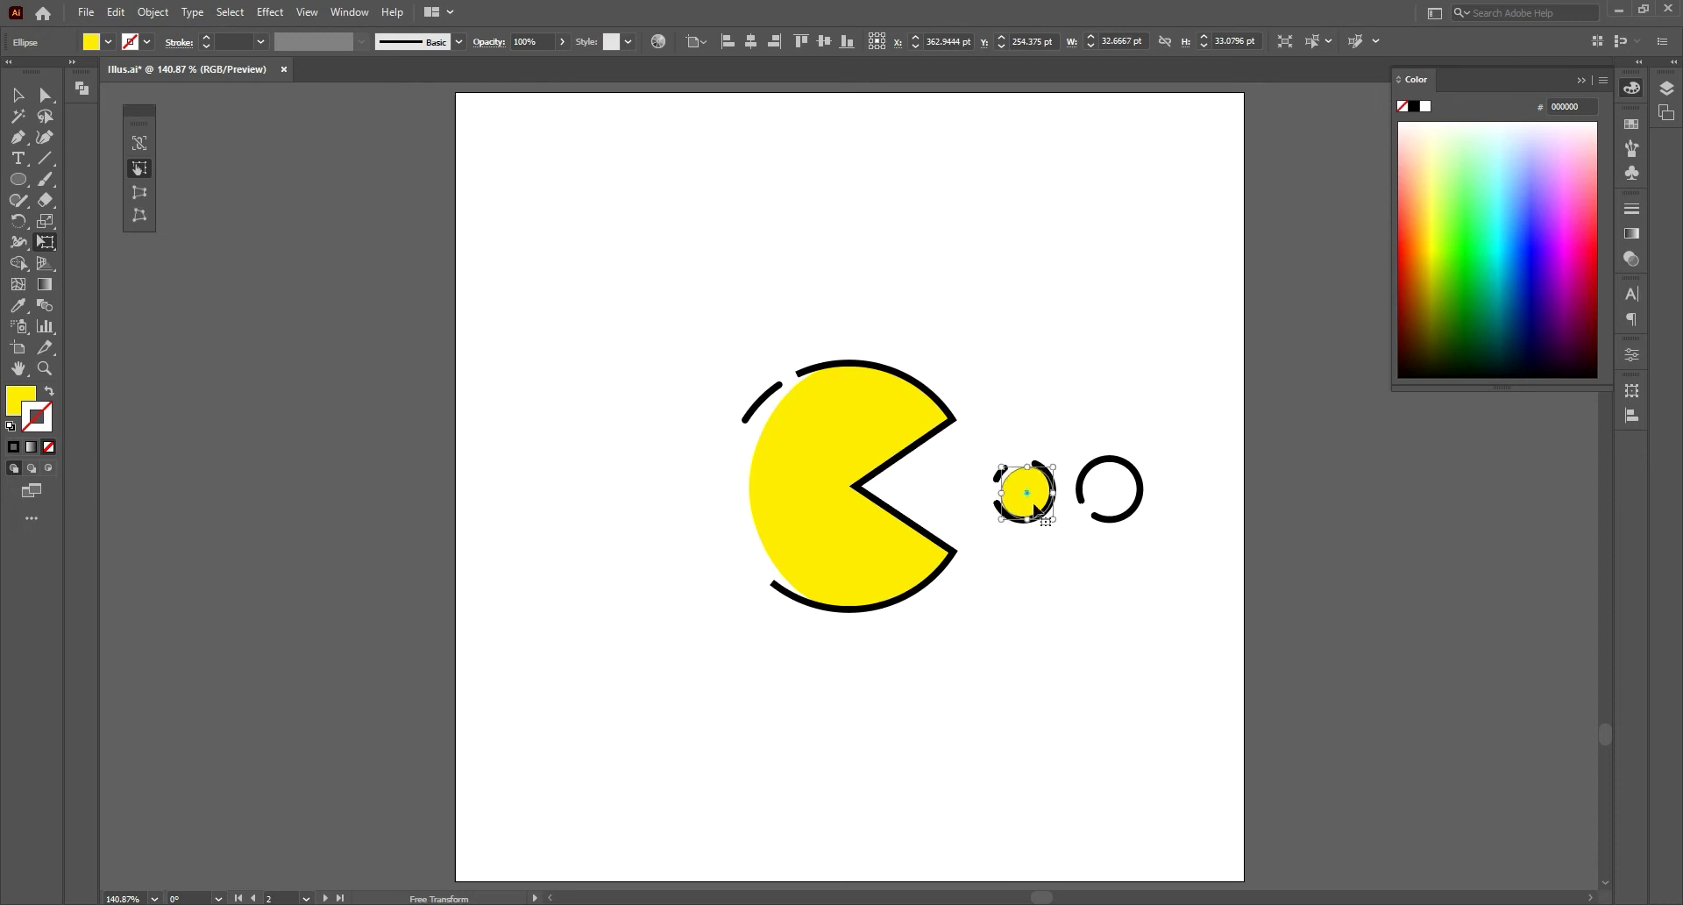
key(v)
drag(1037, 497, 1115, 488)
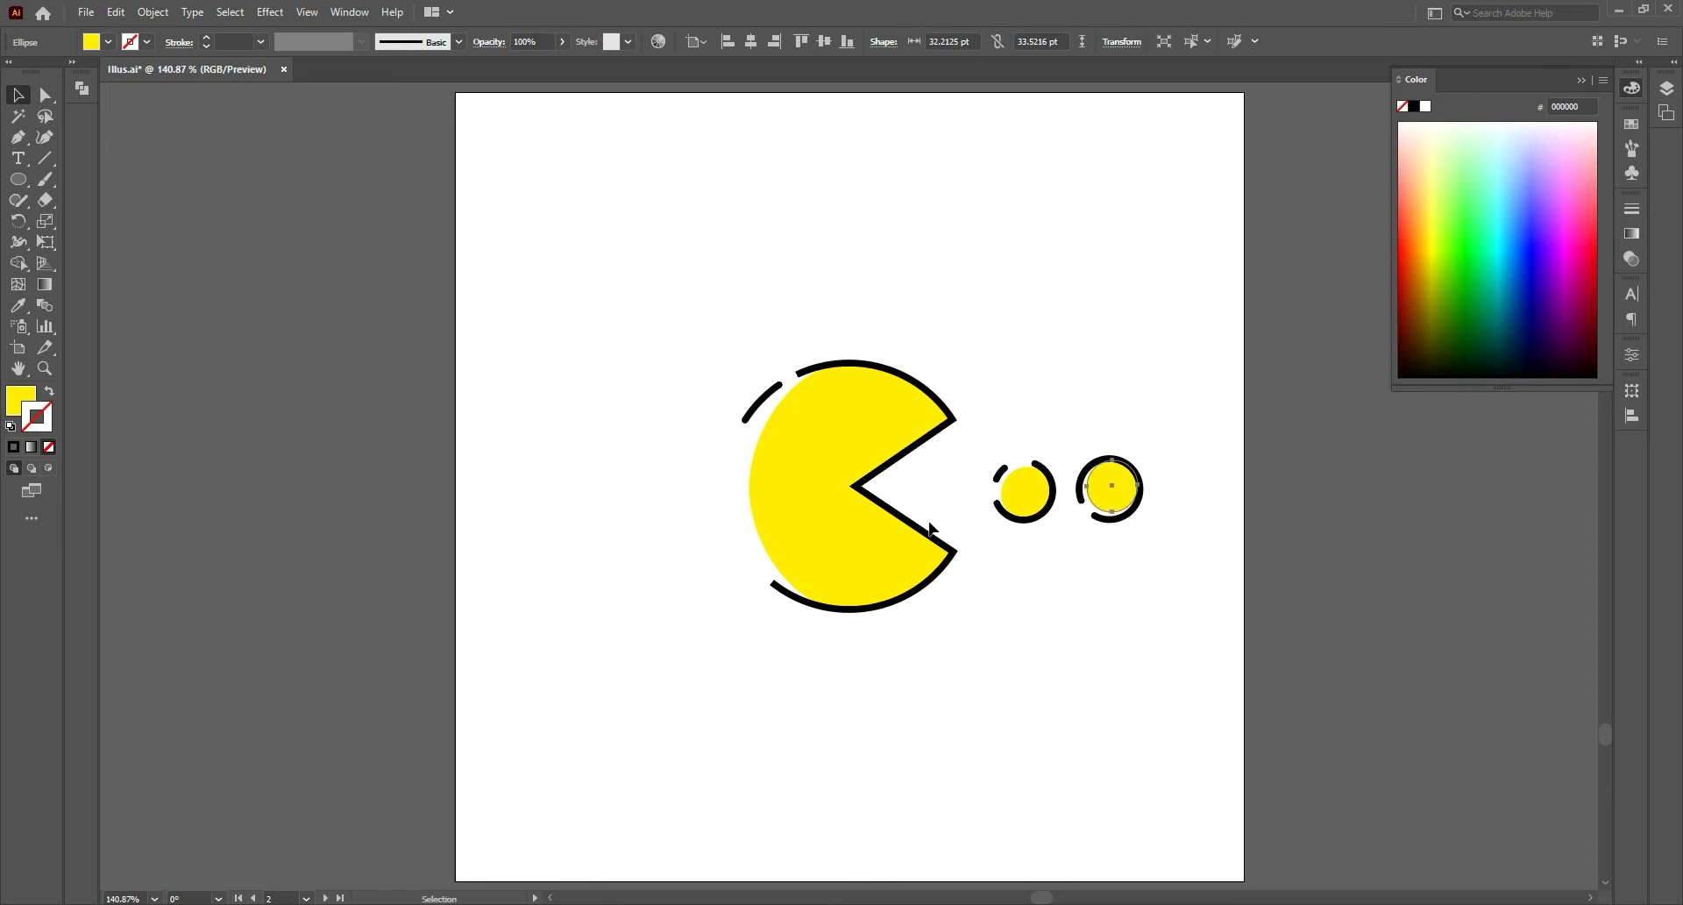
Step: Select all the artwork and shift it slightly left
drag(771, 282, 1179, 670)
drag(1118, 476, 1098, 480)
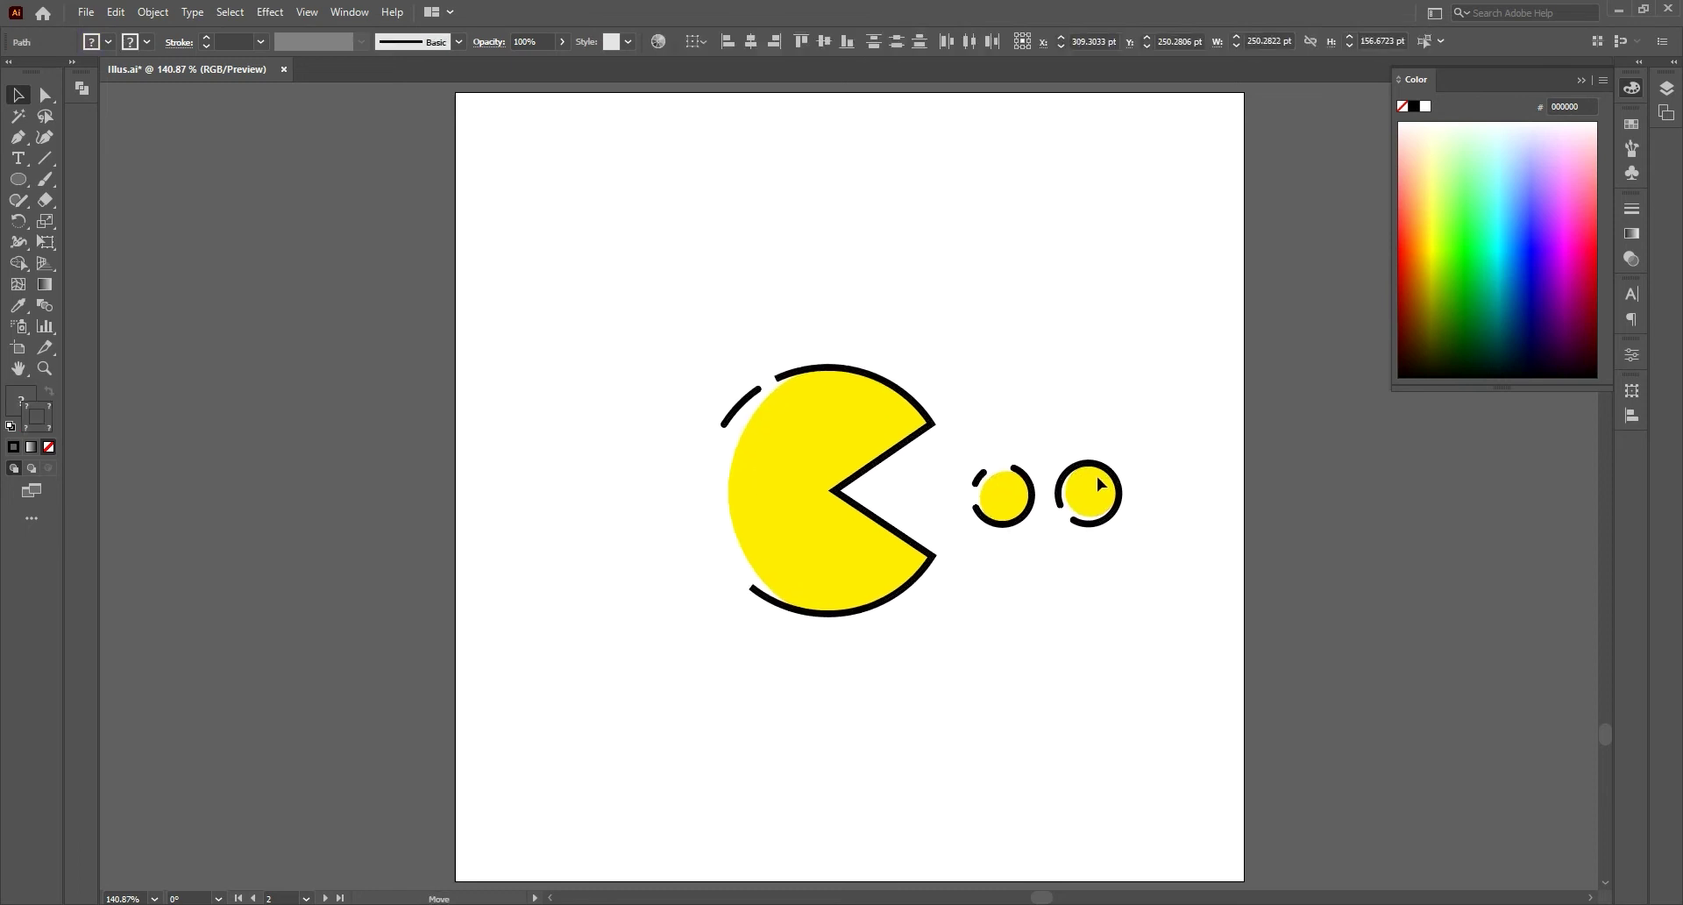
click(1084, 377)
click(17, 180)
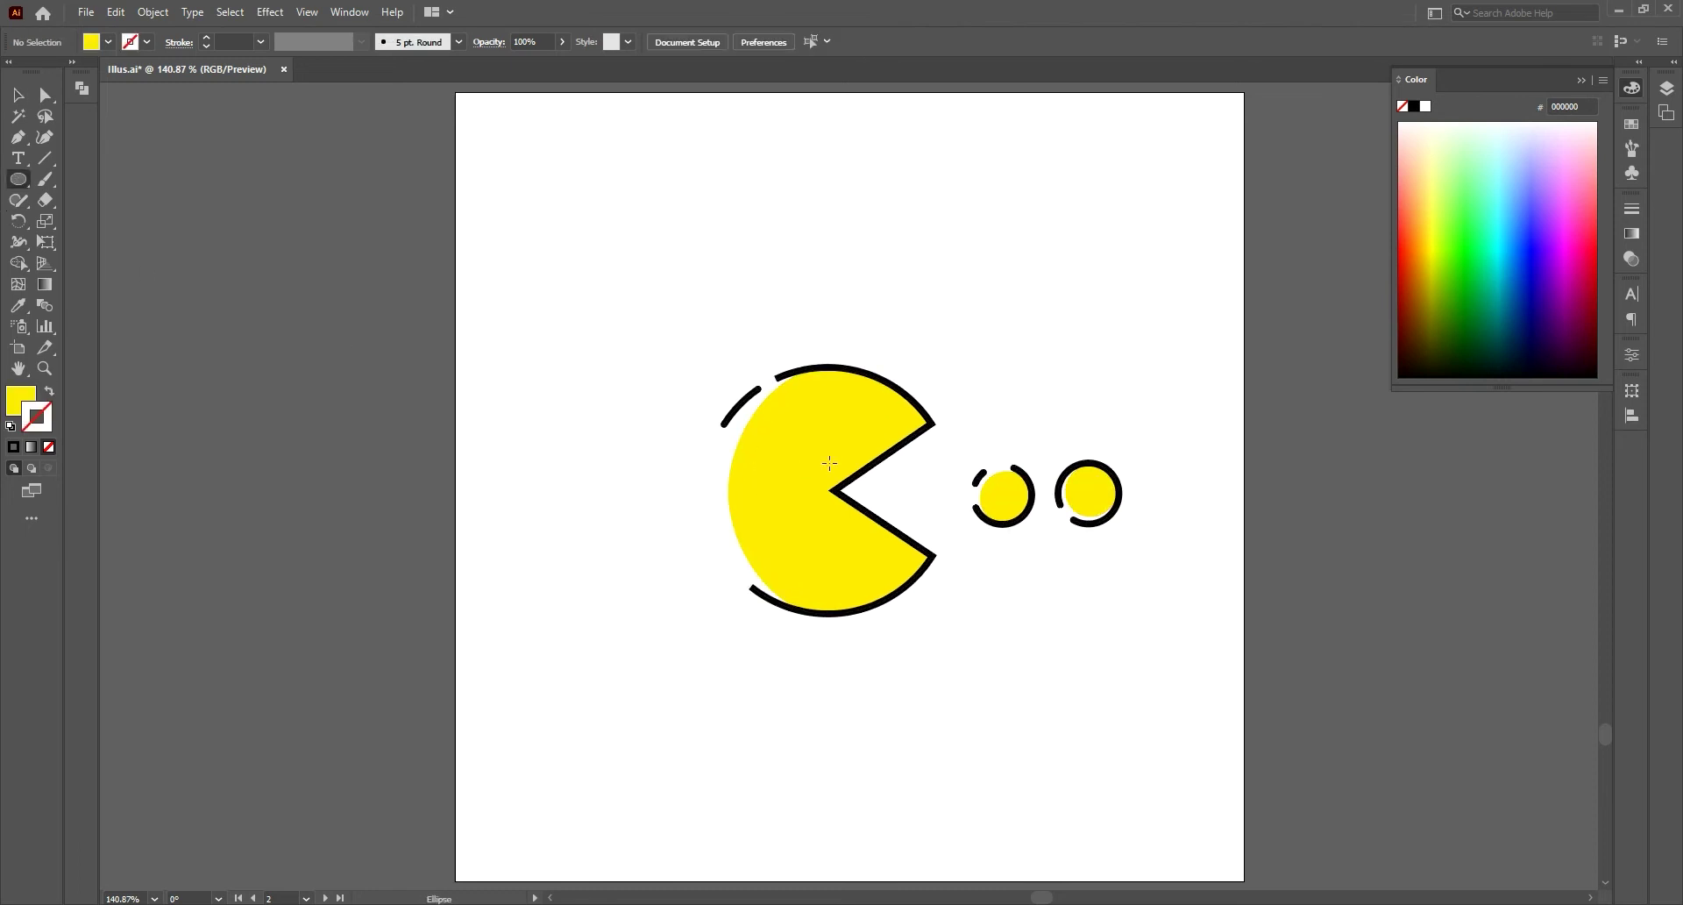
Step: Draw a small circle near the Pac-Man's top and fill it black with the Color Picker
drag(815, 398, 839, 423)
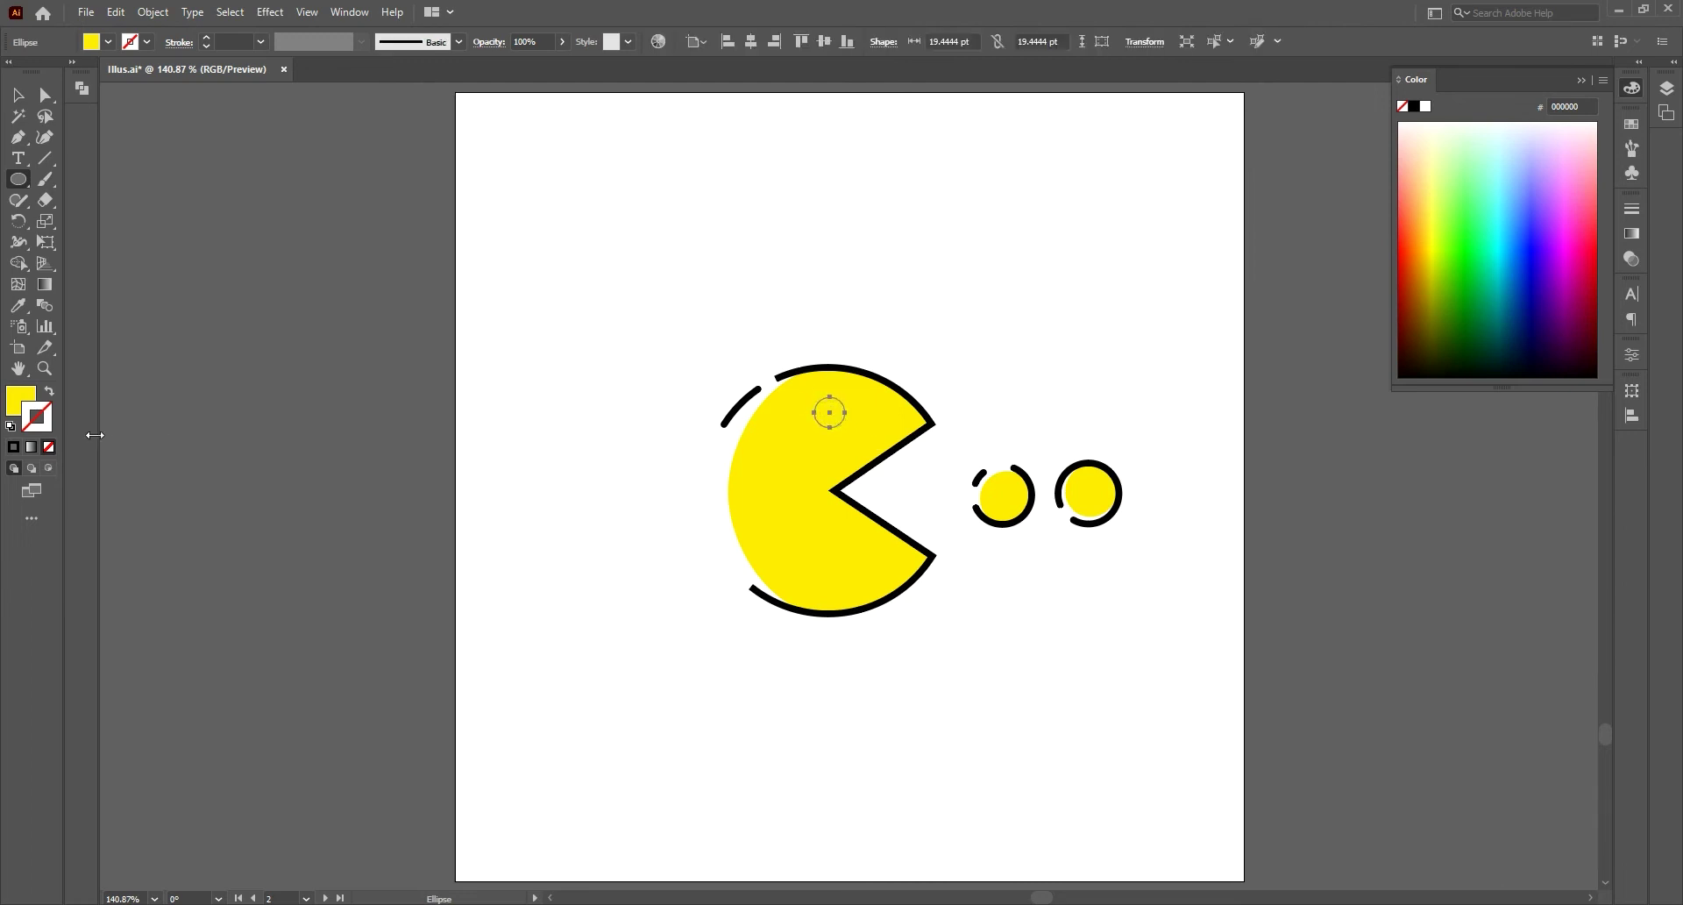
double_click(19, 401)
click(872, 365)
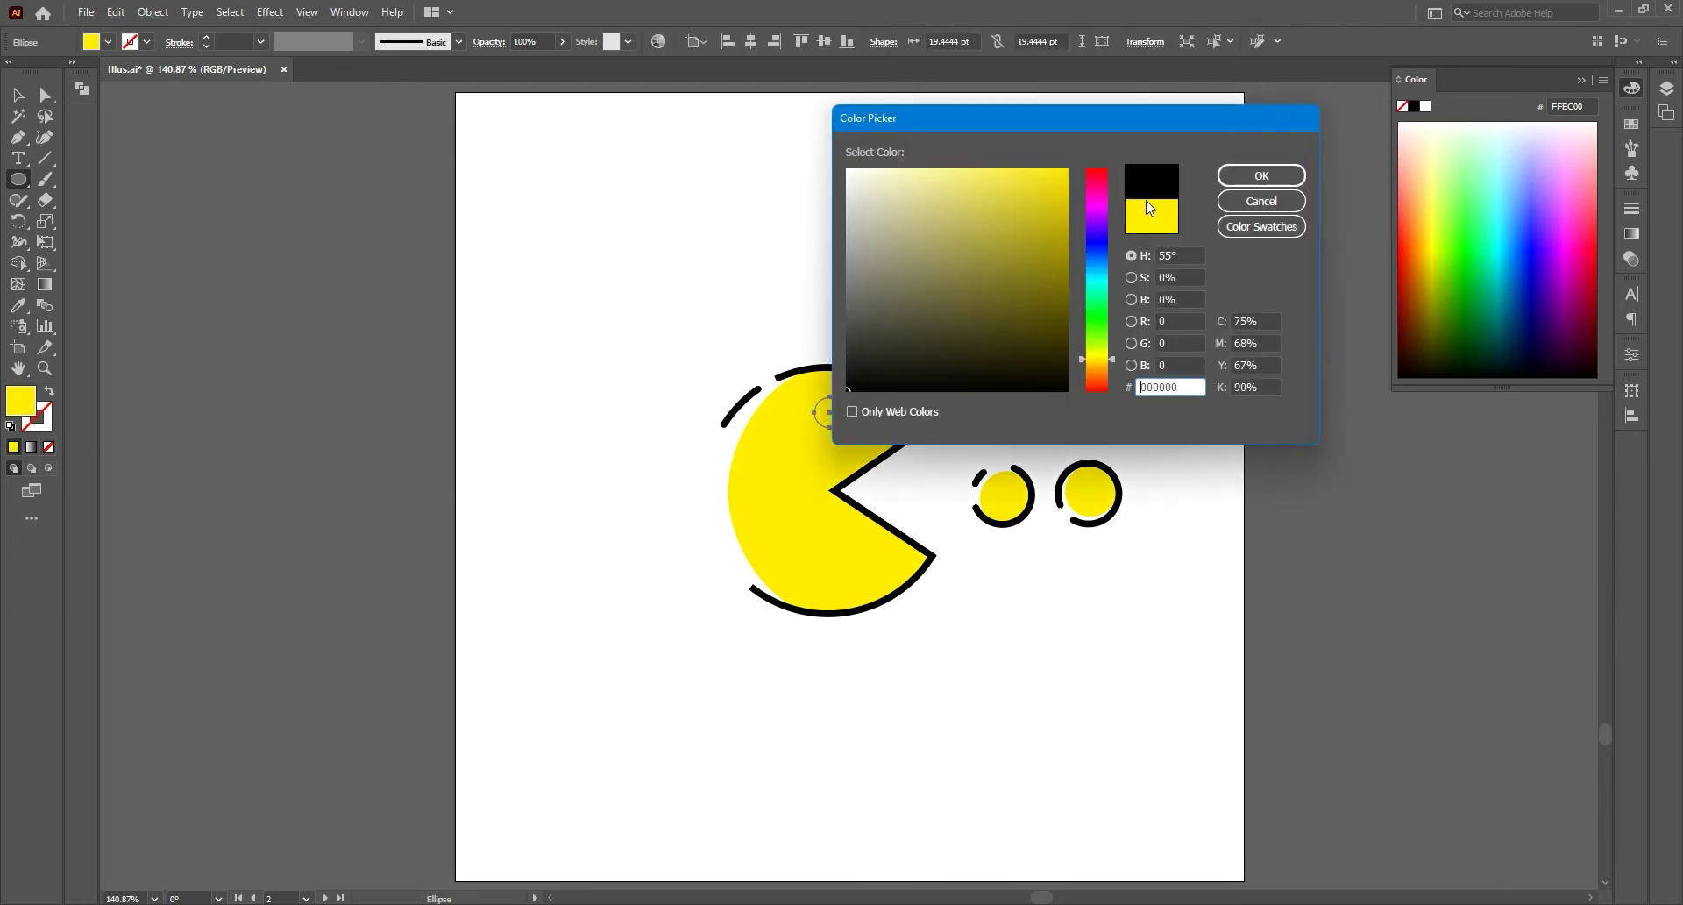
click(1261, 175)
click(18, 95)
key(e)
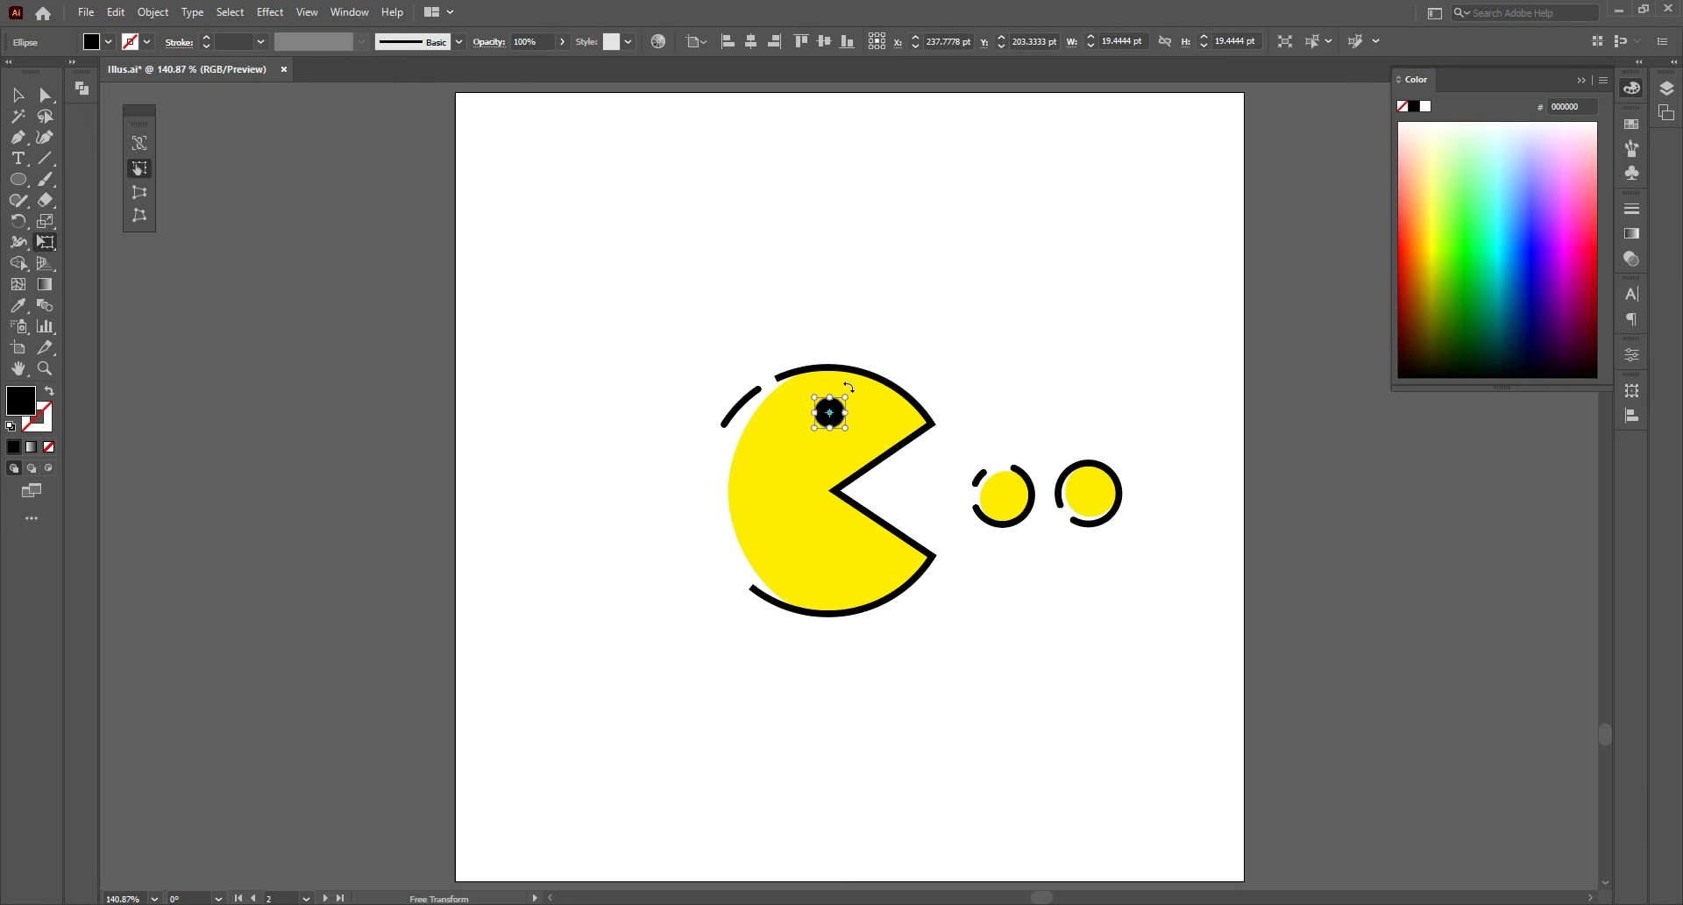
key(v)
click(861, 297)
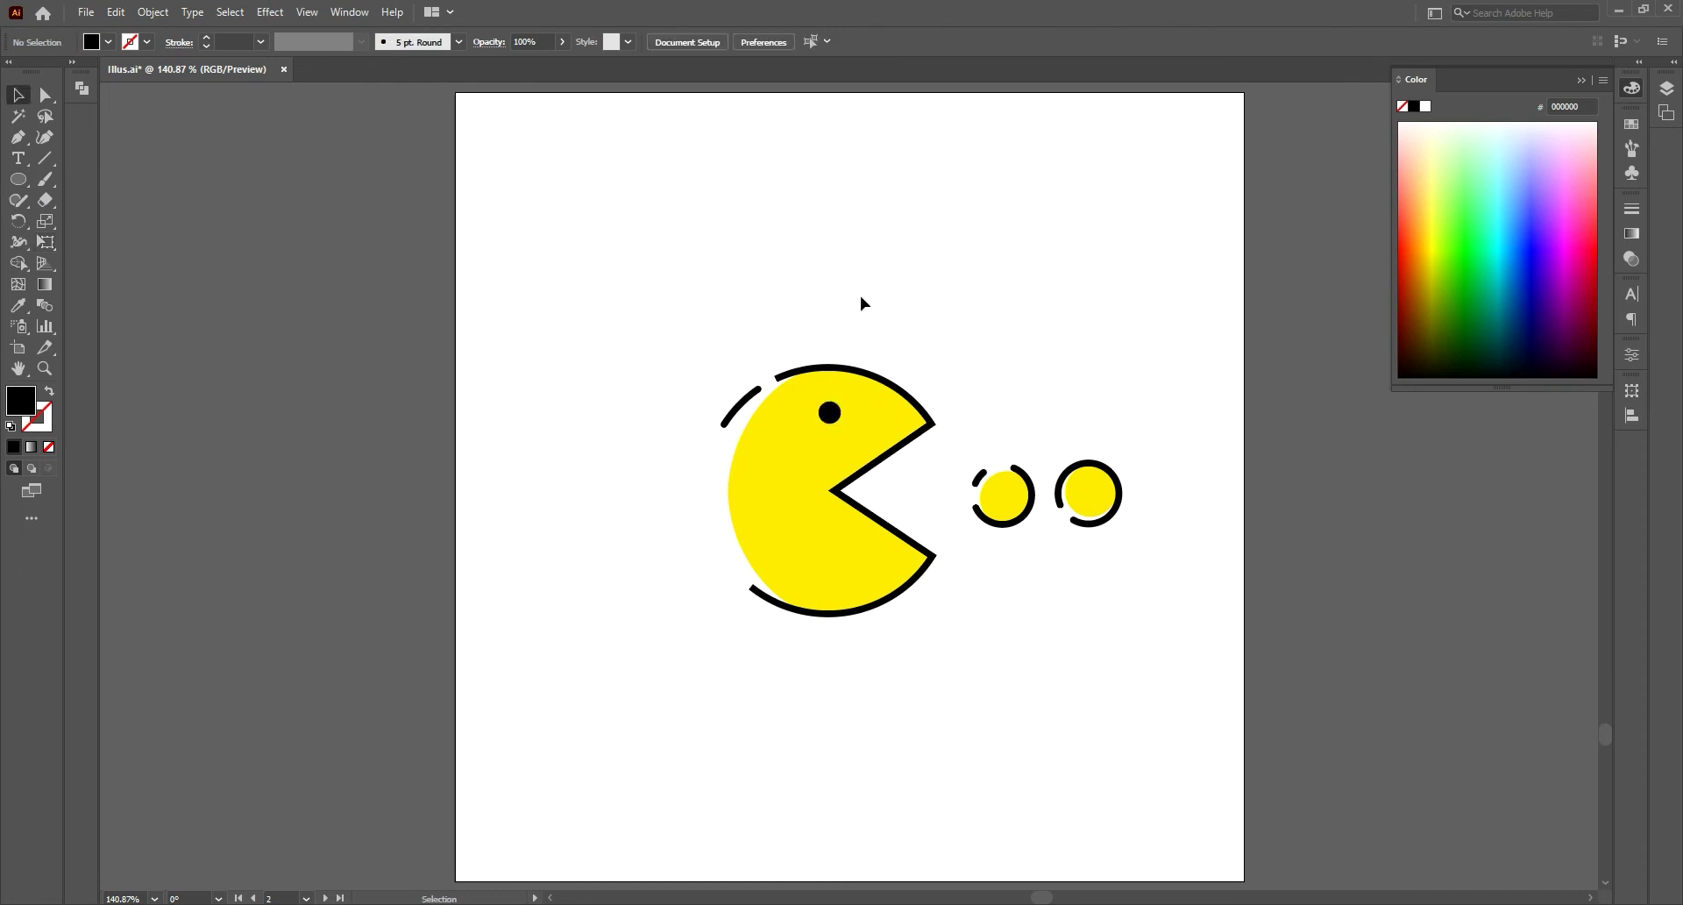
click(793, 489)
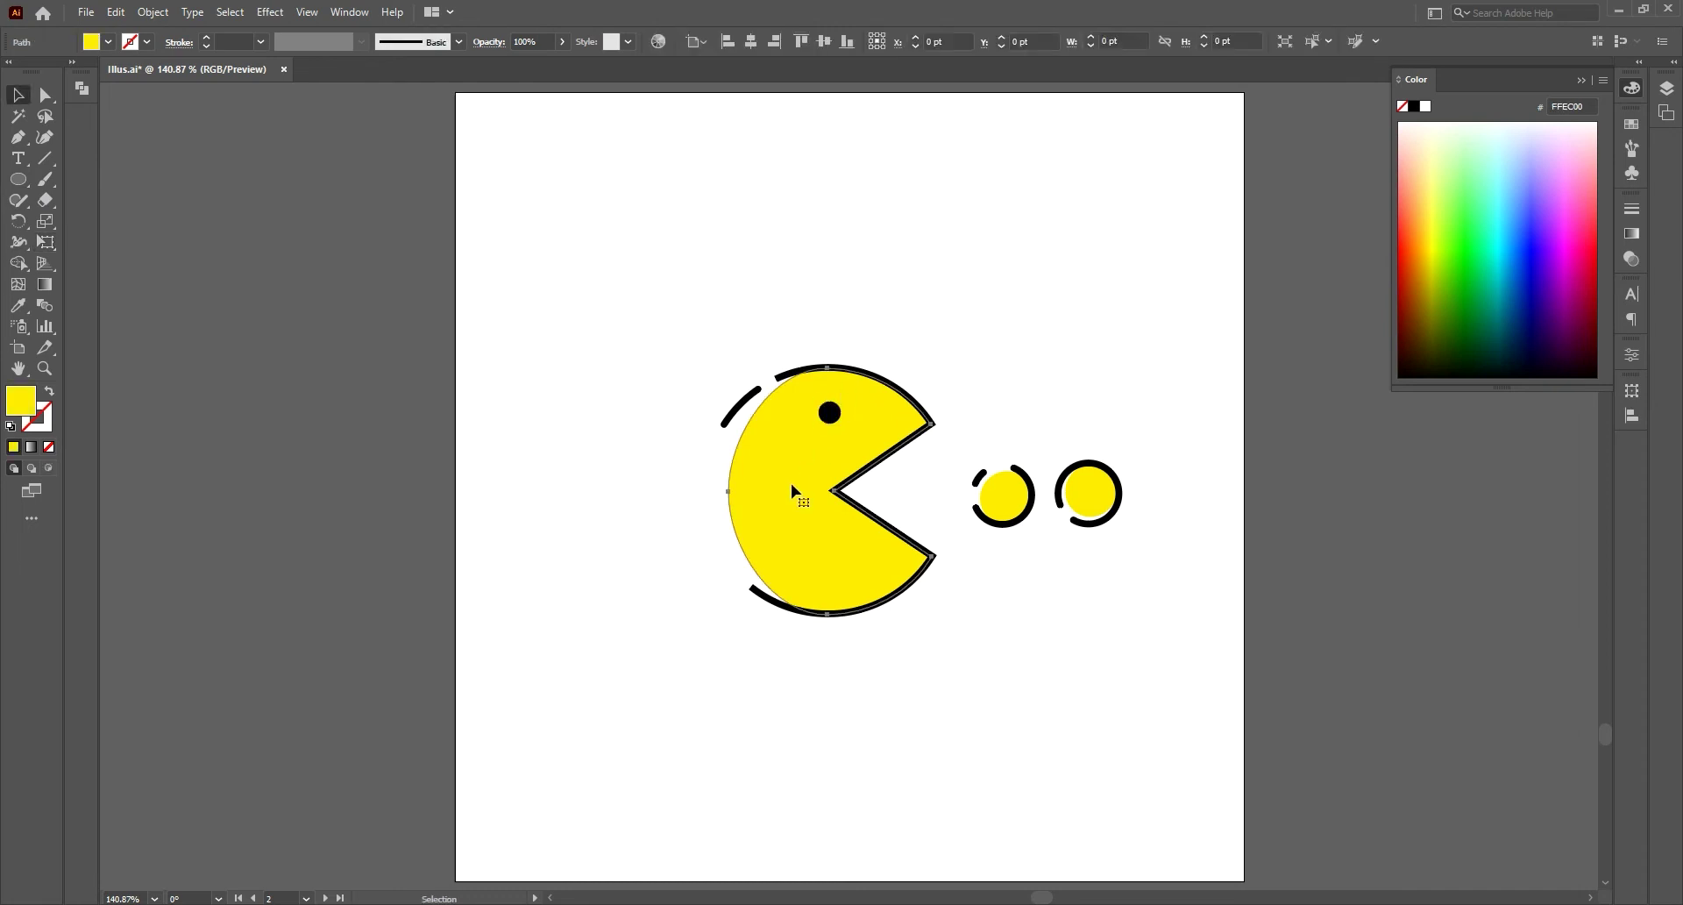
Step: Paste a copy of the Pac-Man body exactly on top of the original
click(116, 12)
click(146, 97)
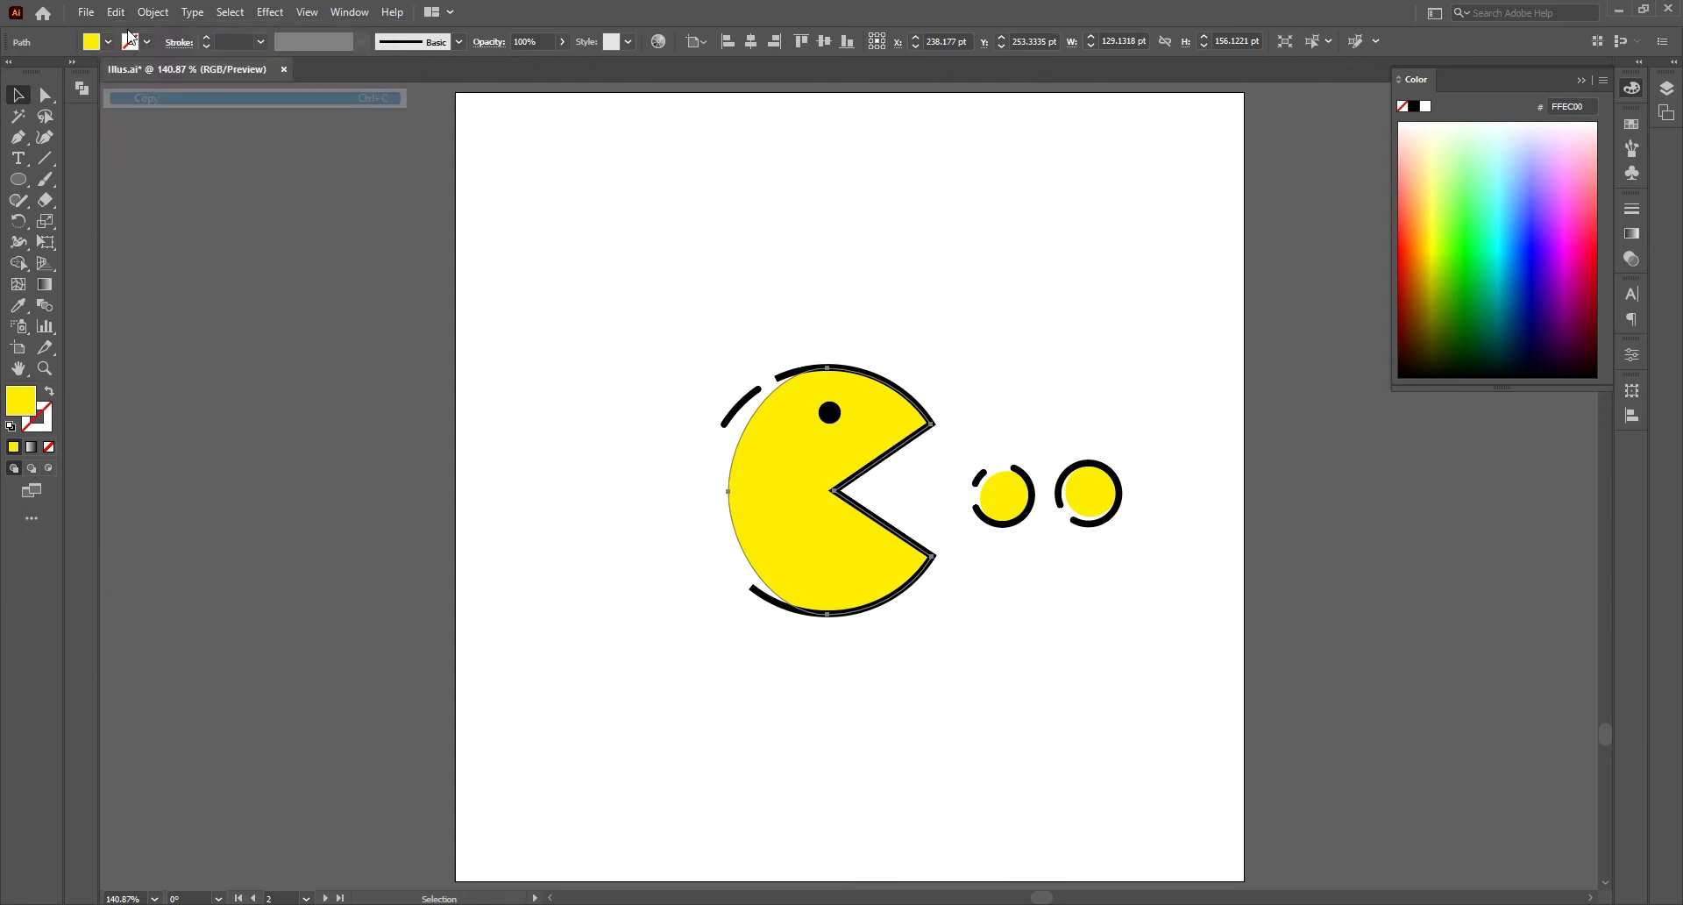
click(116, 12)
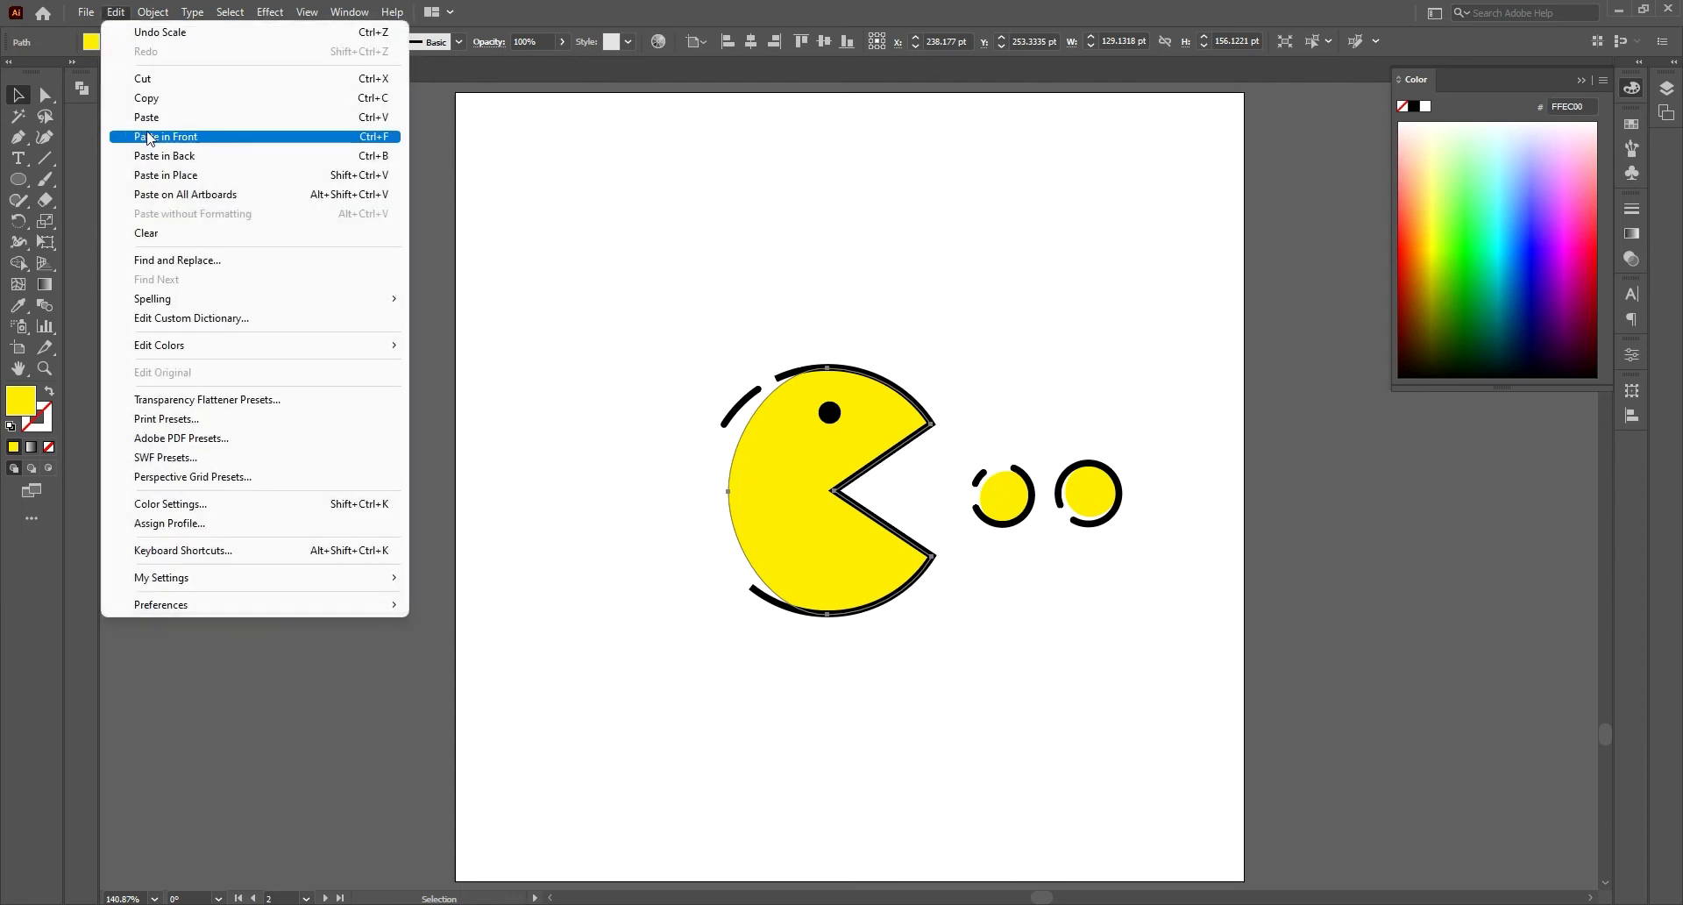
click(171, 176)
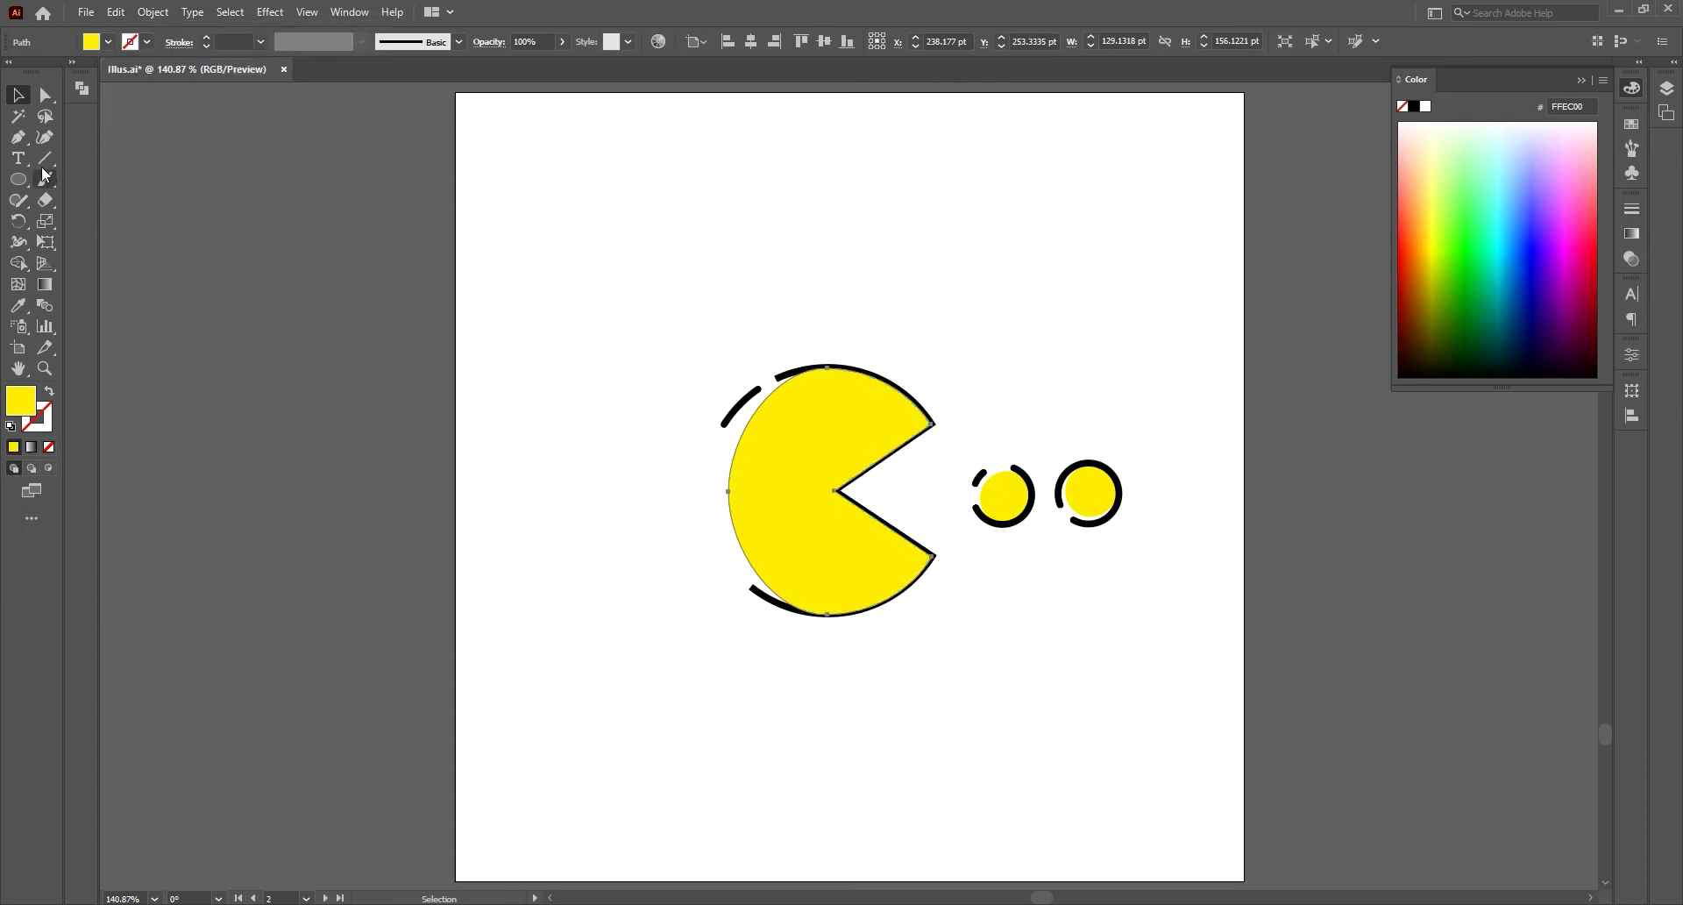
Step: Draw a closed cap path from the head's left side to the top mouth corner
click(18, 137)
key(ctrl+shift+a)
click(741, 434)
click(731, 497)
click(931, 559)
key(ctrl+z)
click(931, 424)
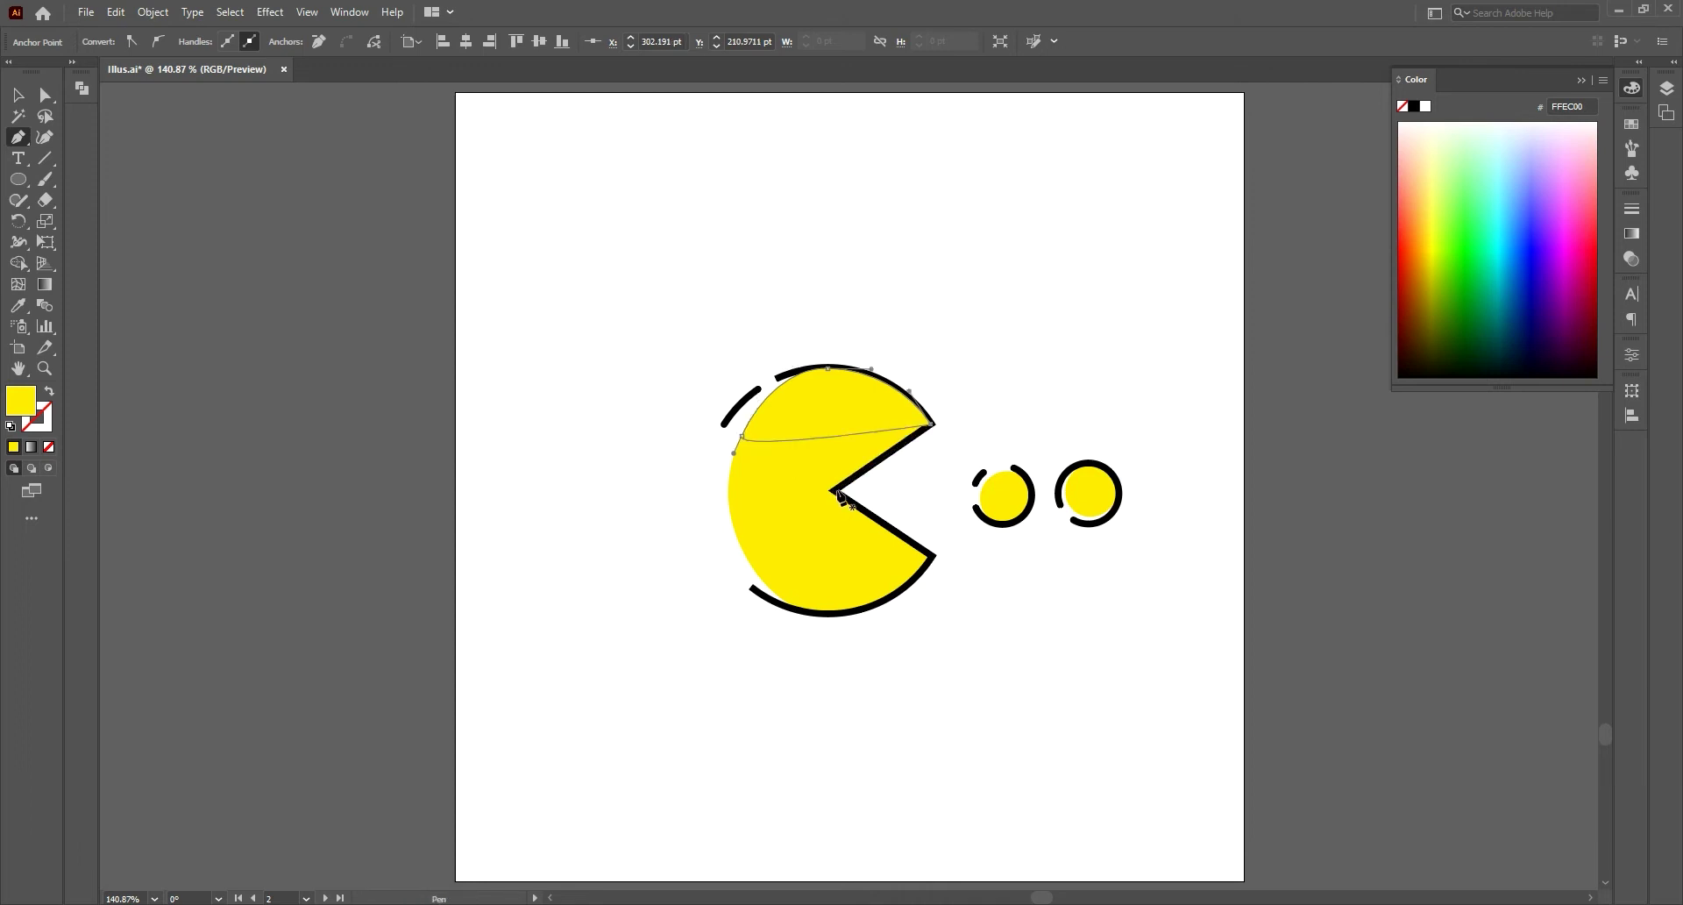
click(741, 436)
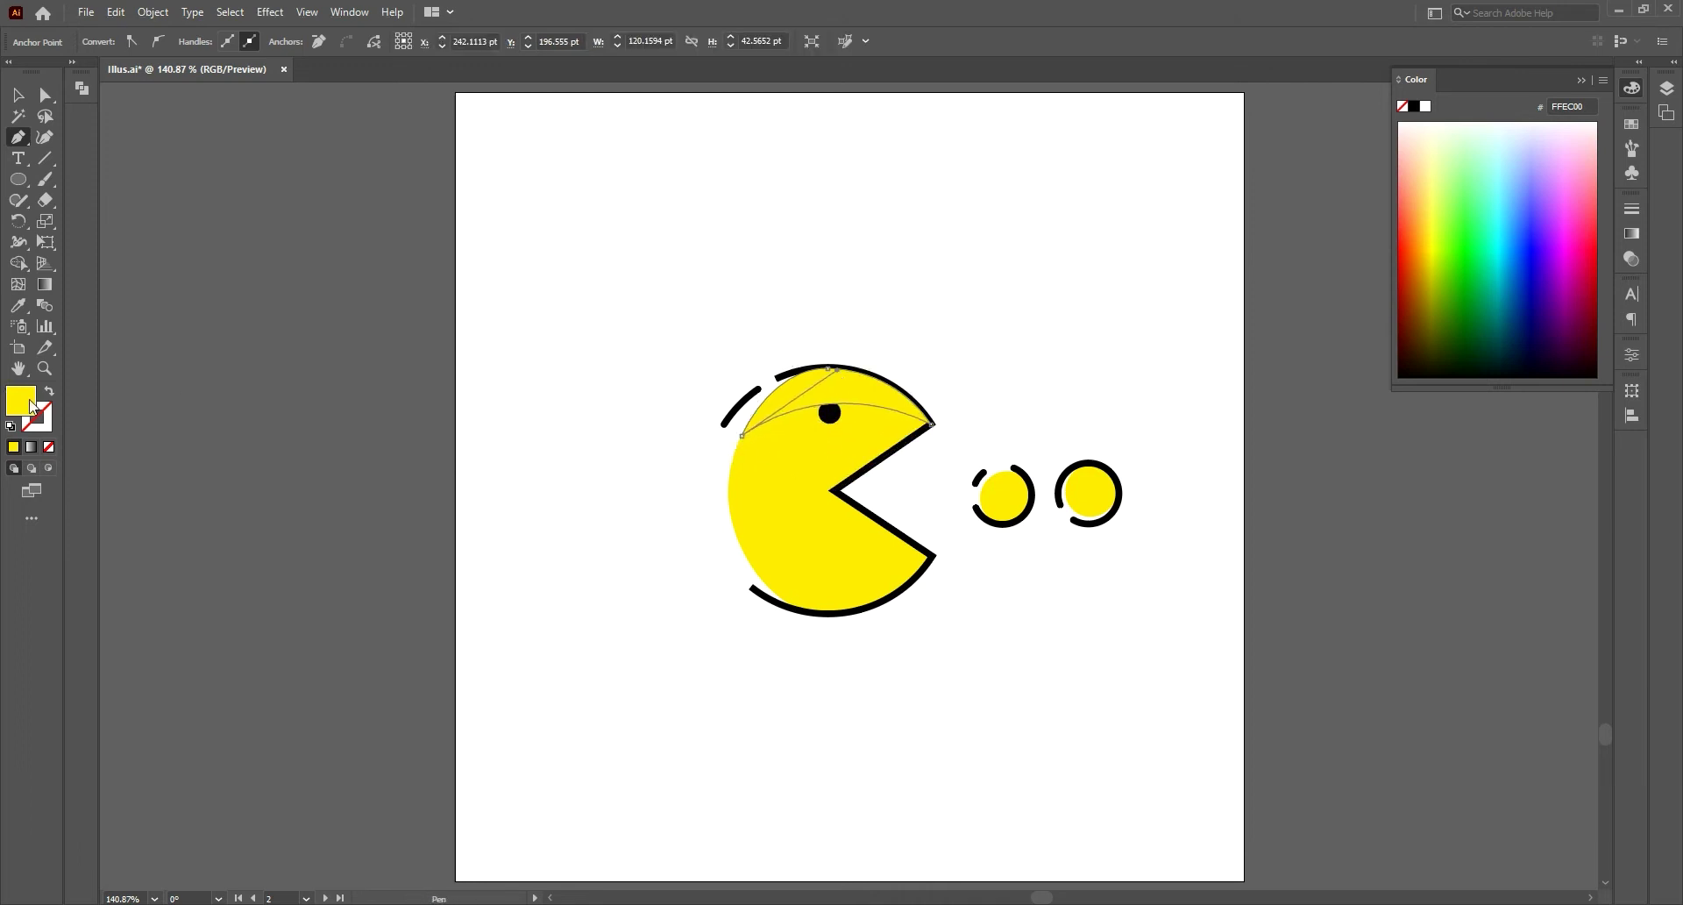
Step: Fill the cap with EAB50A and curve its top edge along the head
double_click(19, 401)
text(EFC700)
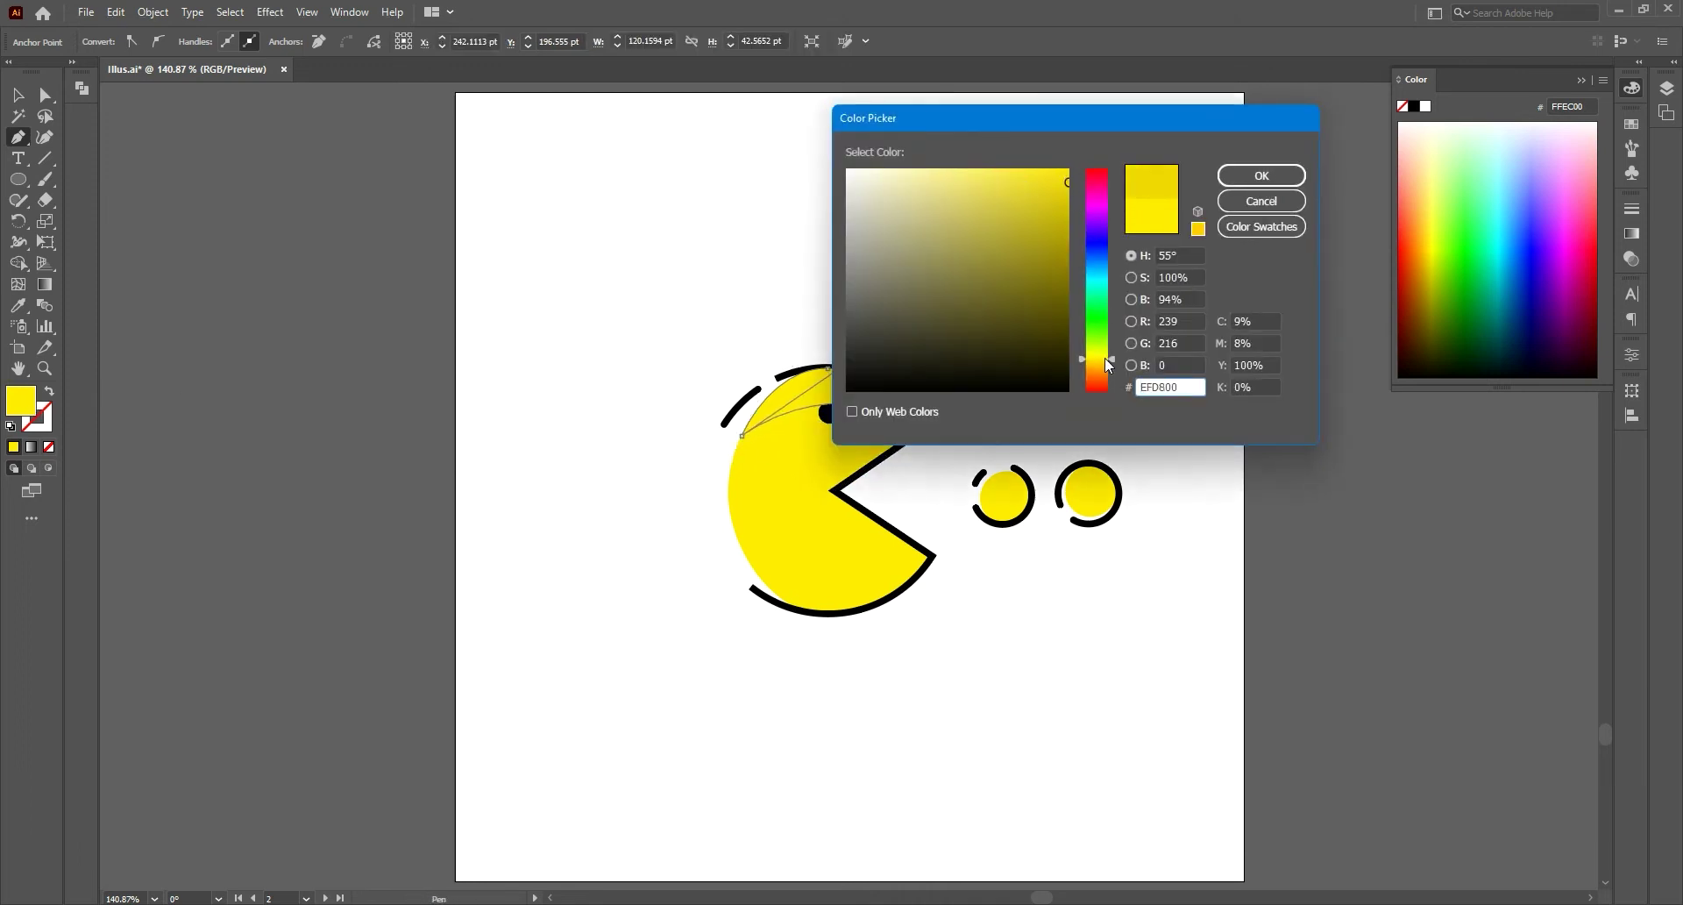
text(EAB50A)
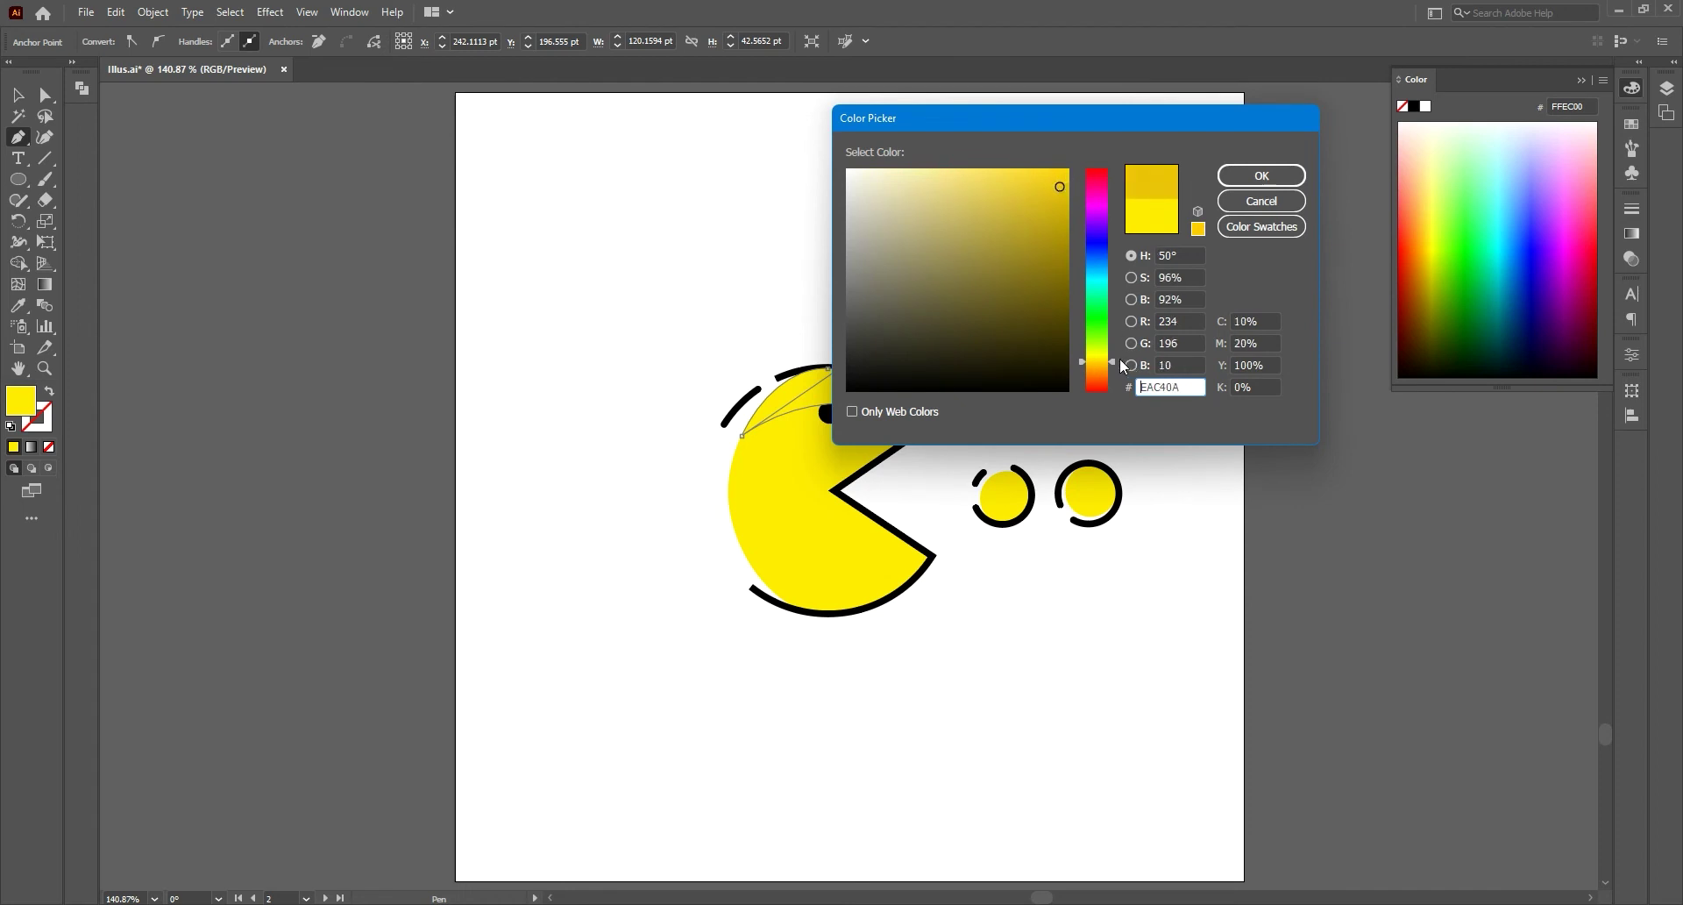
click(1263, 176)
drag(834, 369, 835, 314)
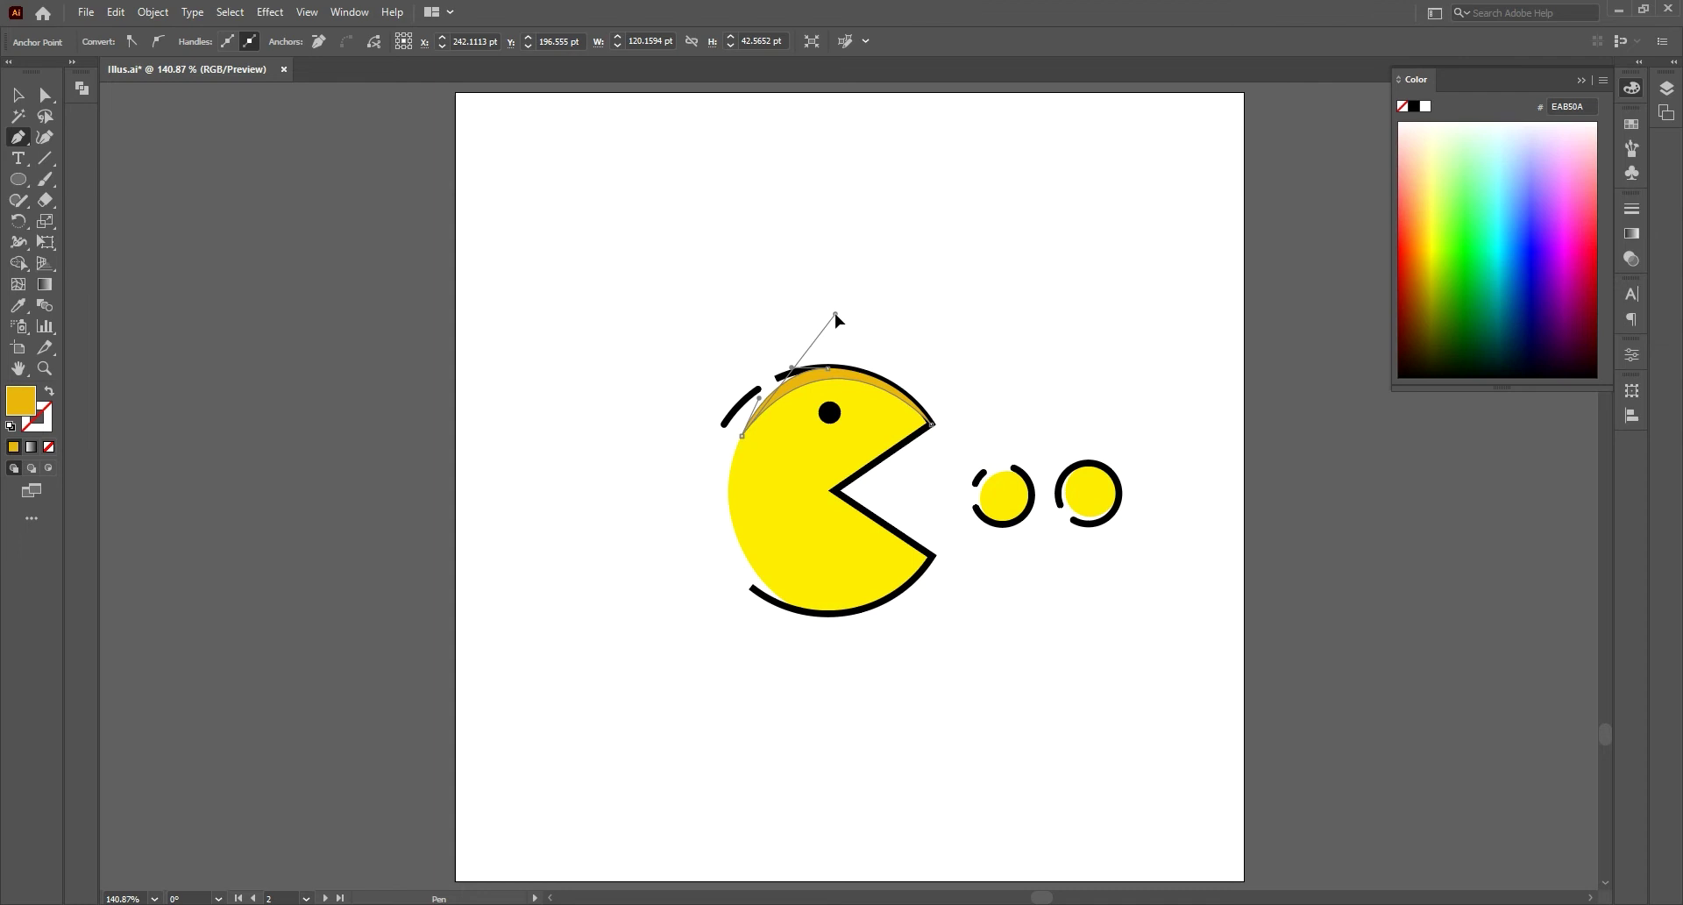
click(17, 94)
Step: Lower the cap's opacity to 53% and bring Pac-Man's black outline to the front
click(798, 370)
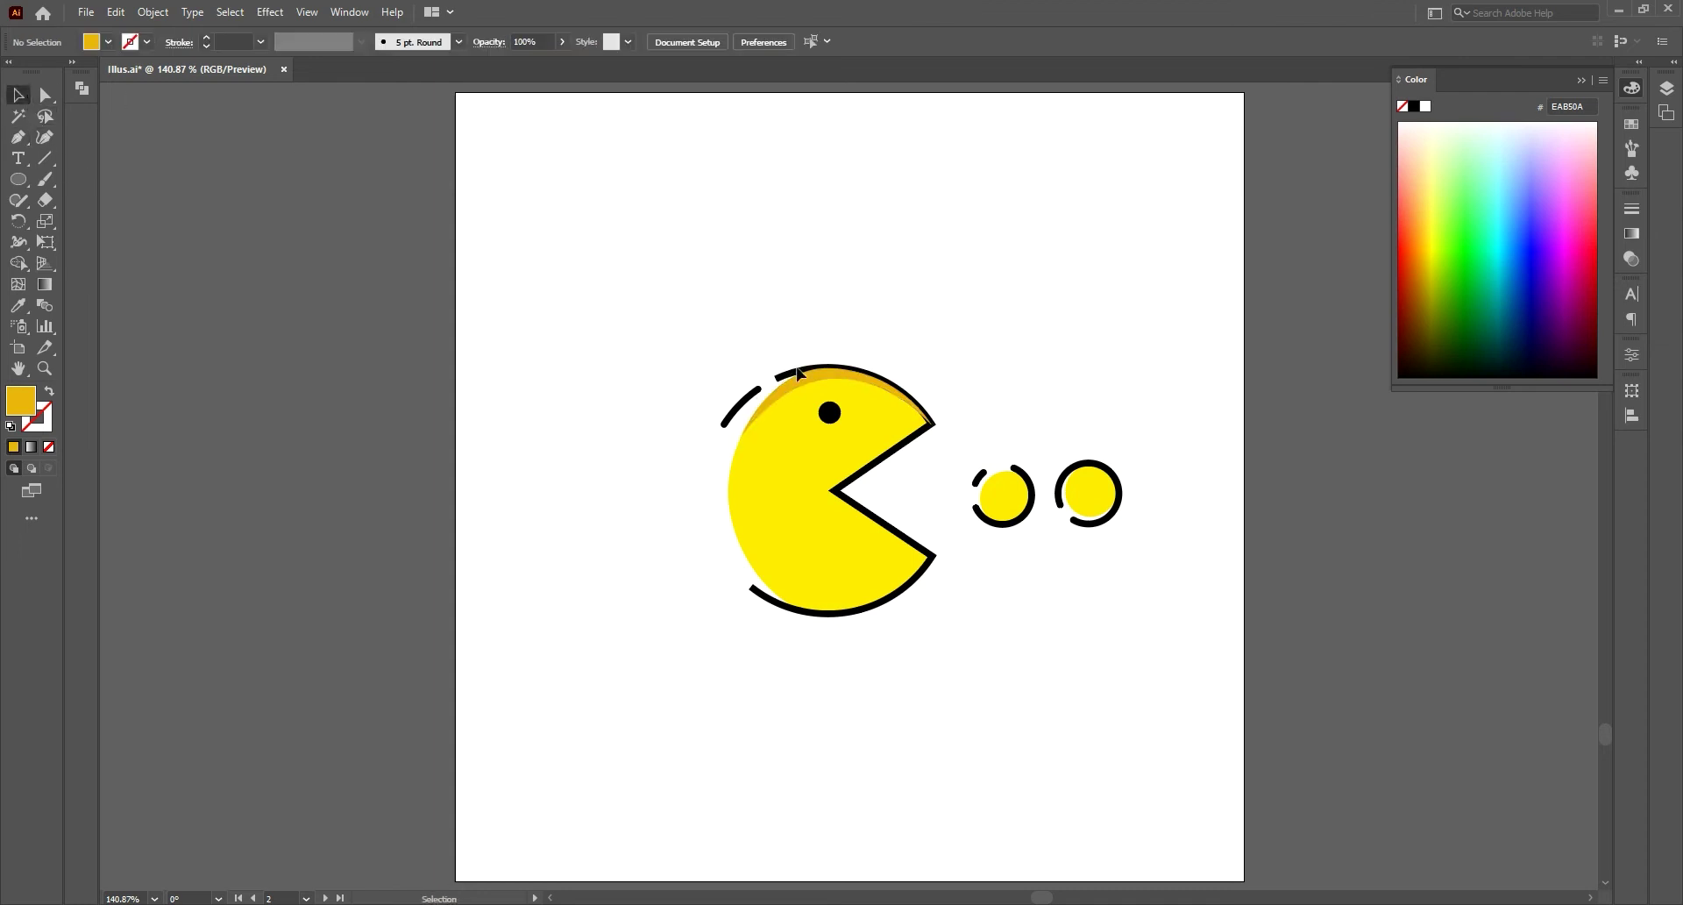
click(826, 377)
drag(538, 63, 527, 63)
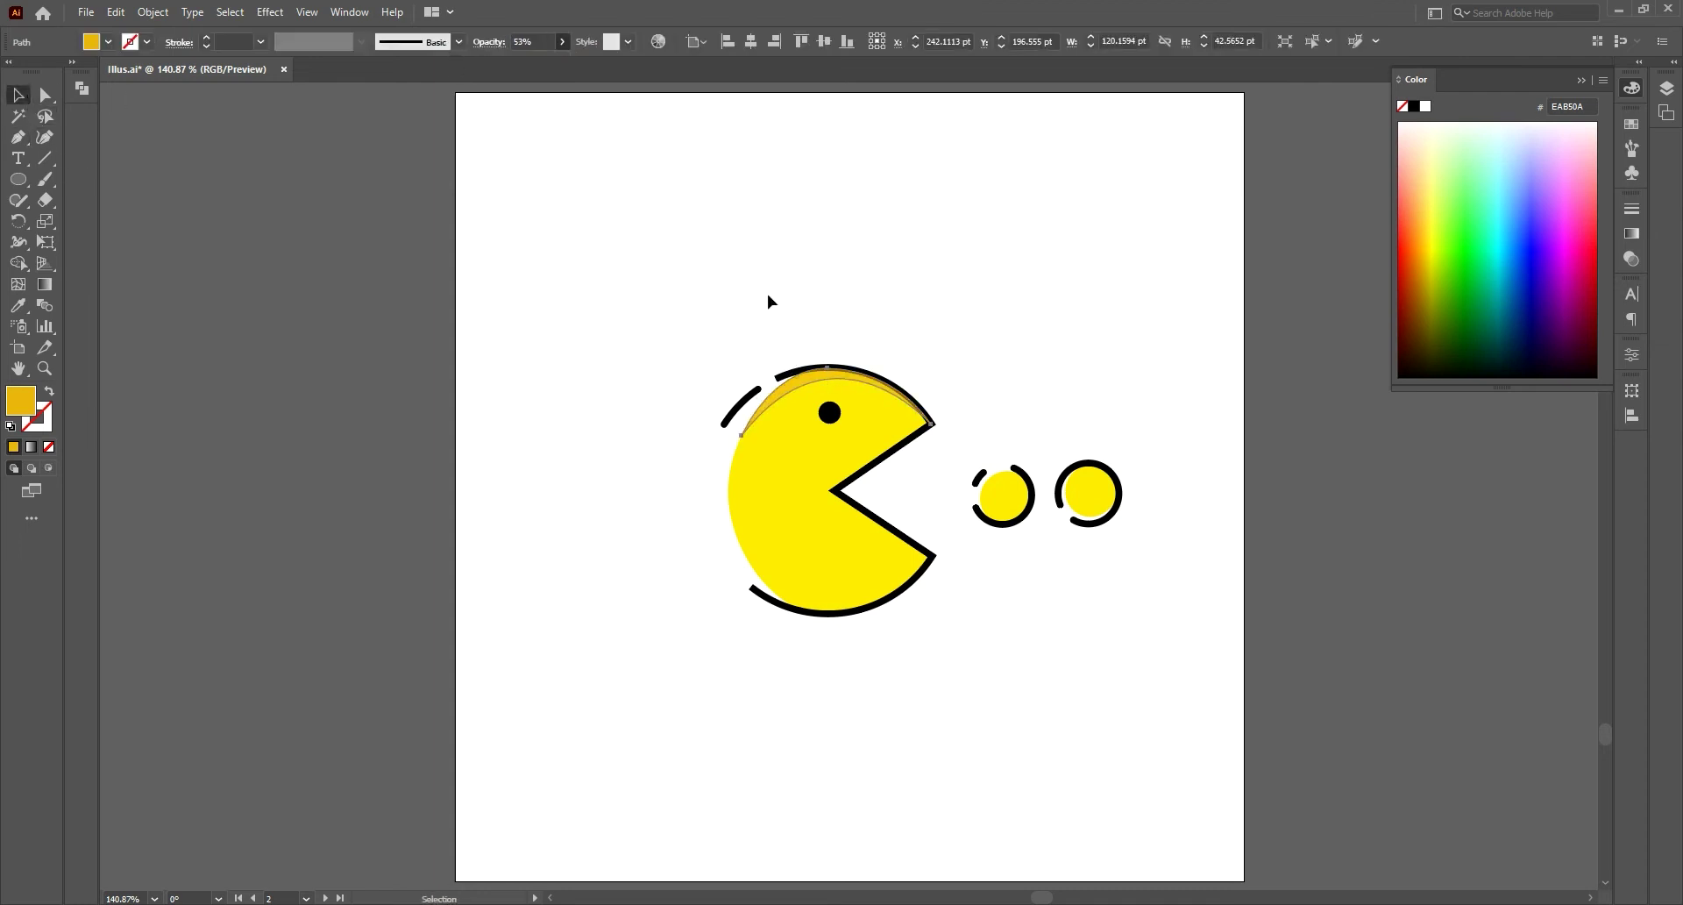
click(759, 350)
right_click(777, 379)
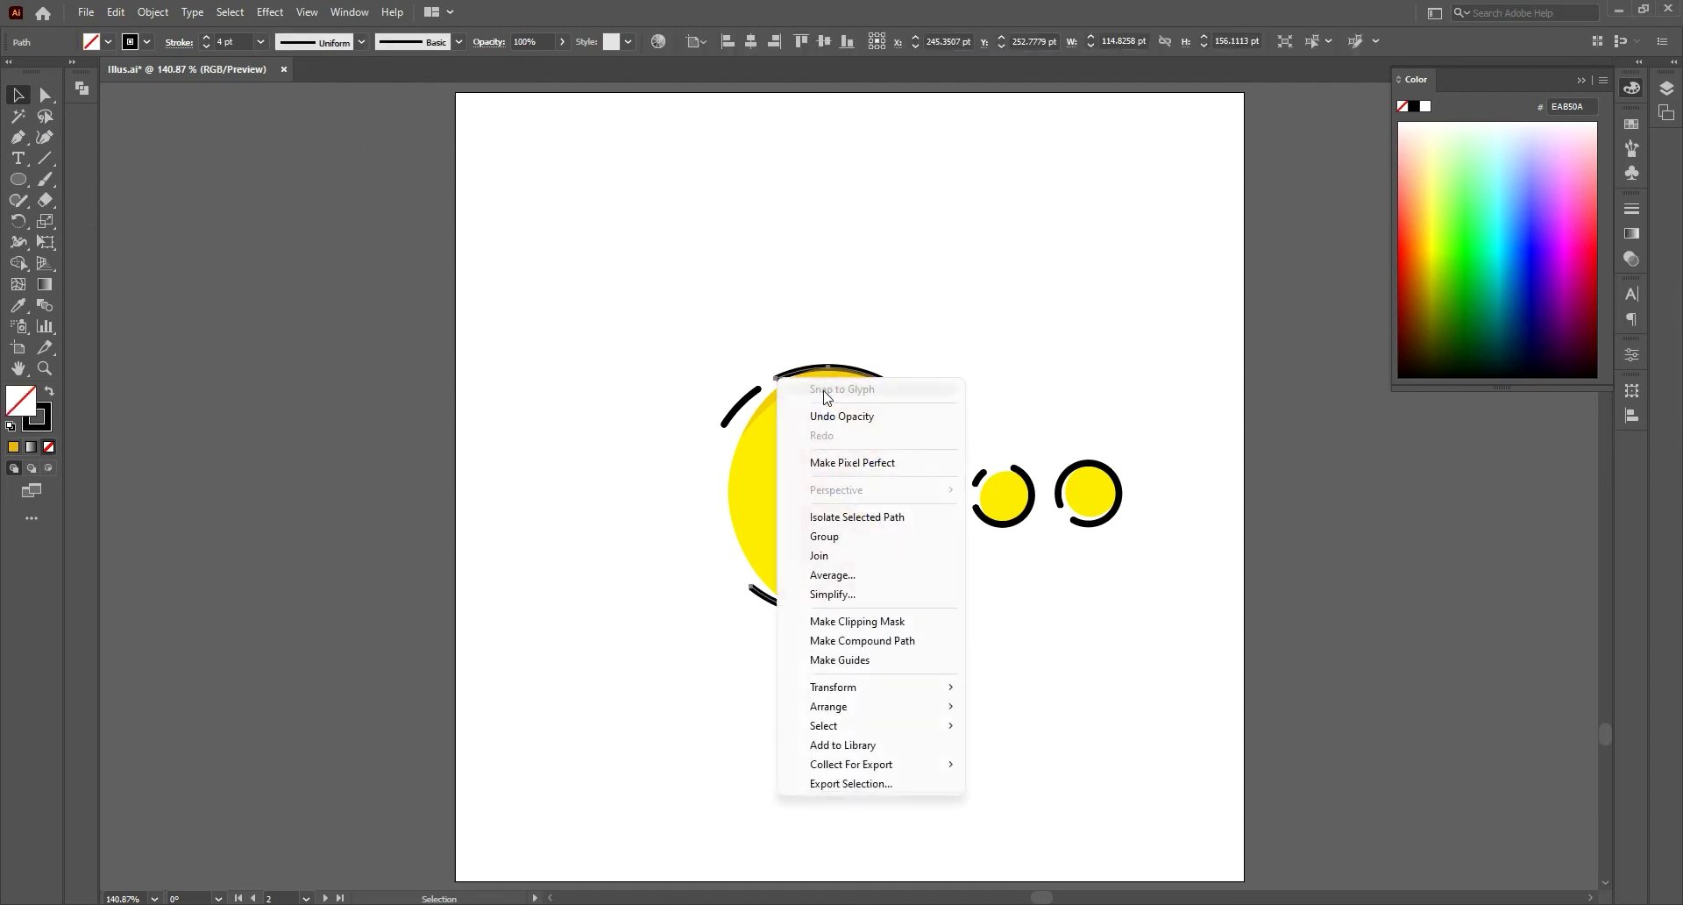
click(1021, 706)
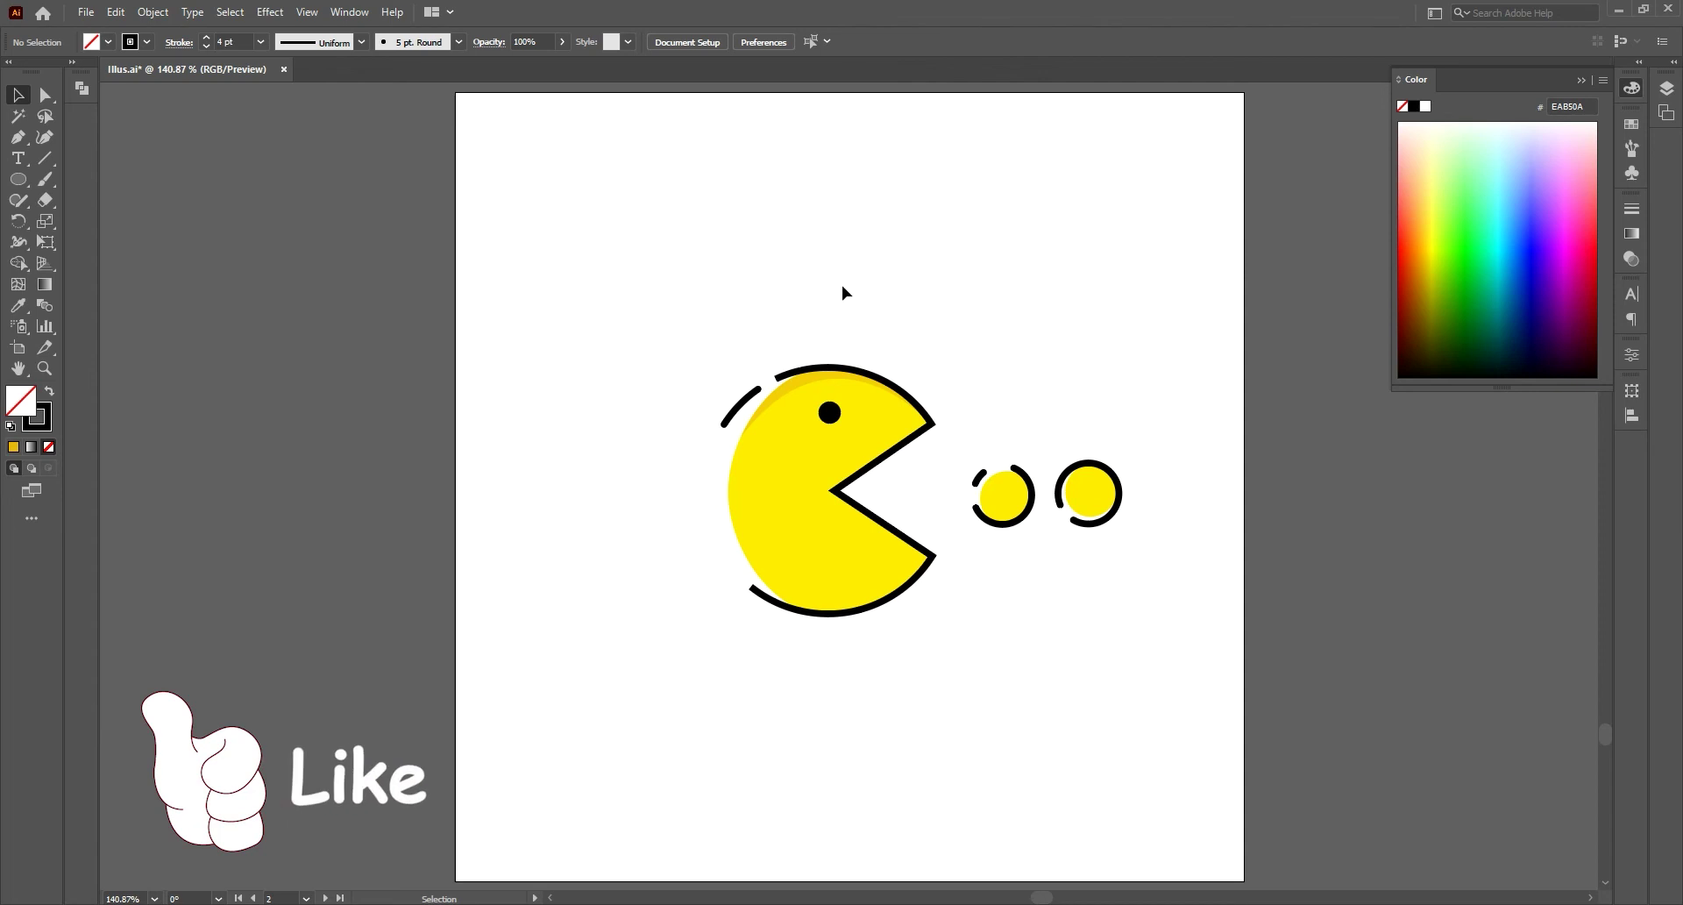
Step: Draw a bar left of Pac-Man and round its ends into a full pill shape
drag(17, 178, 79, 181)
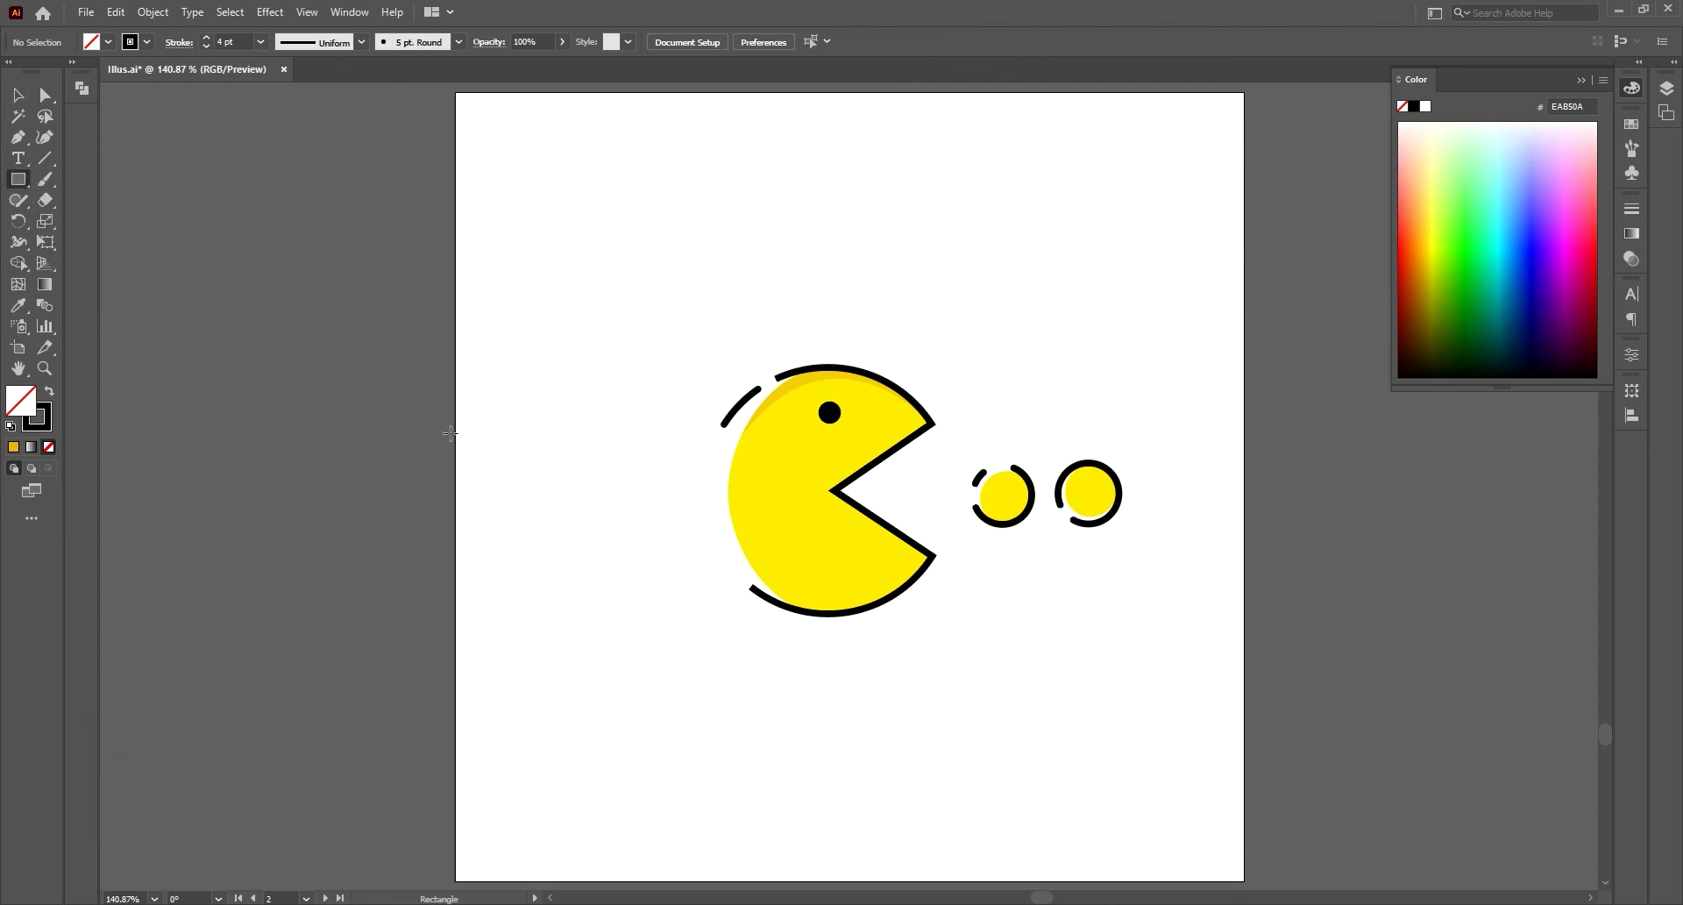
drag(572, 464, 699, 492)
click(46, 96)
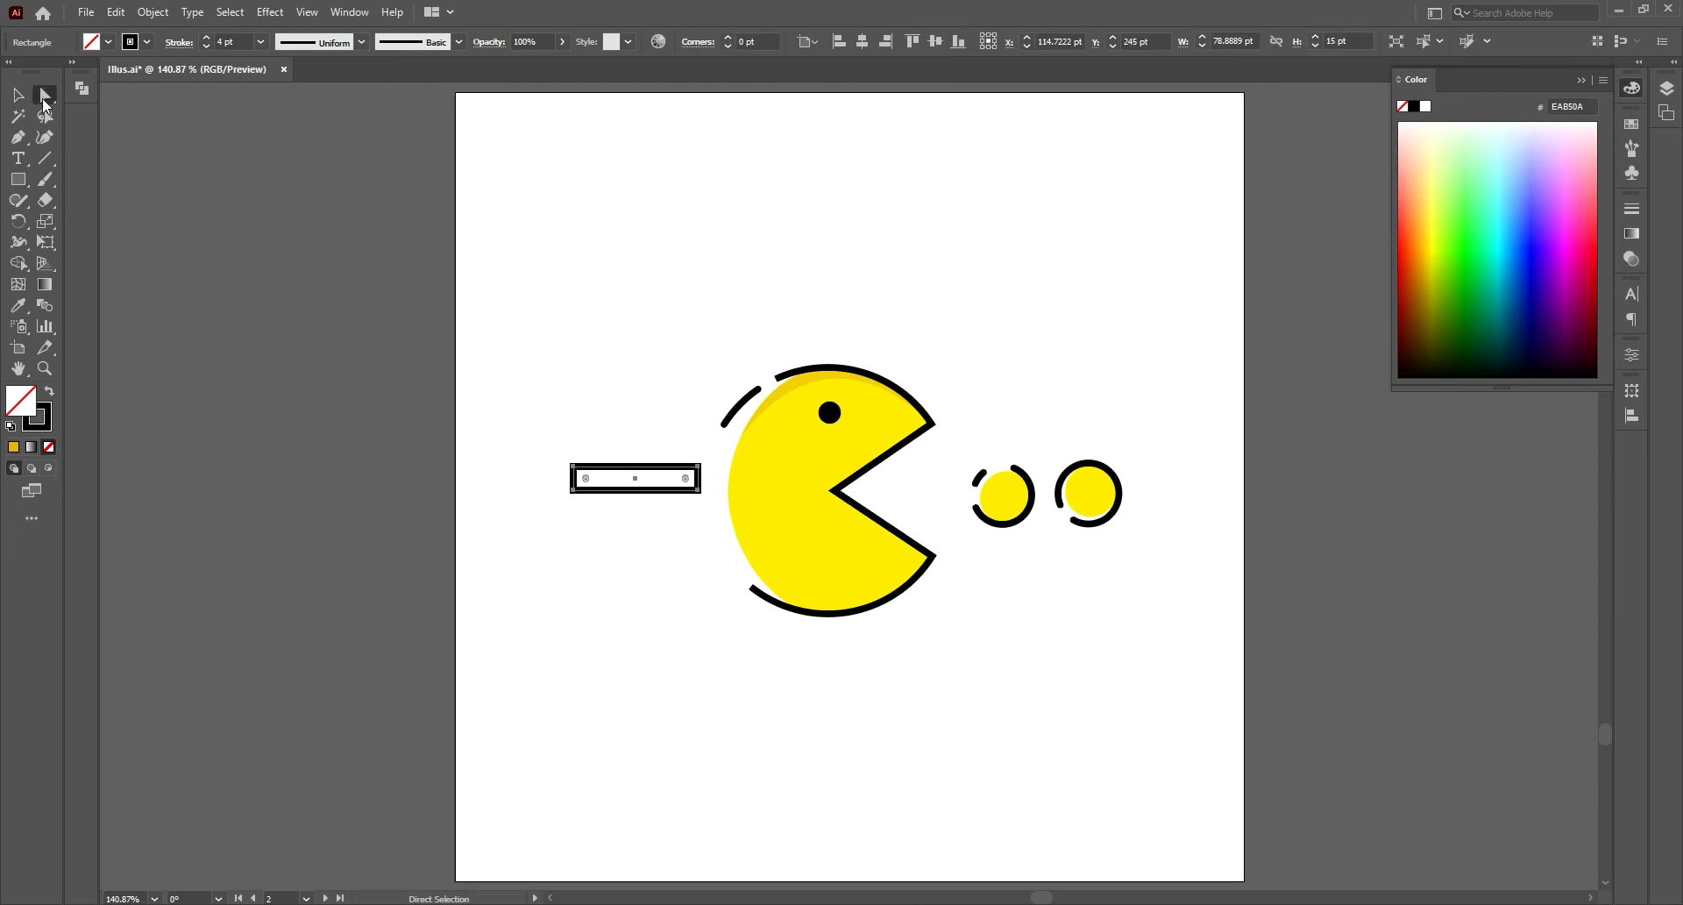
drag(586, 479, 647, 492)
click(18, 95)
click(417, 362)
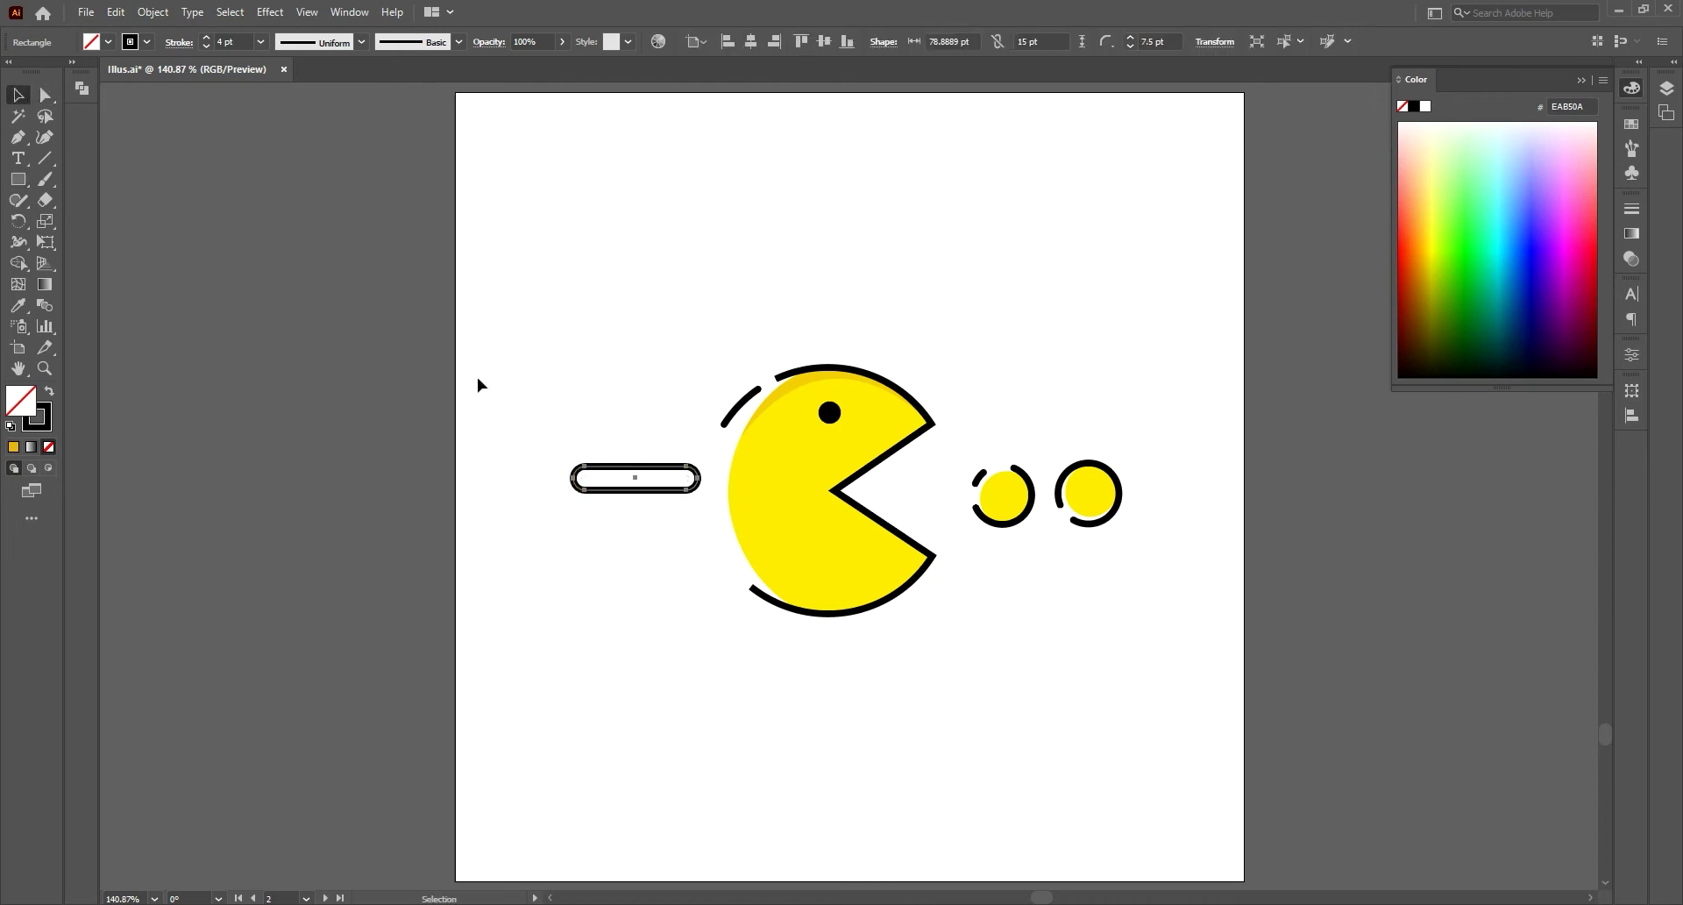
click(623, 470)
click(626, 498)
Step: Give the pill bar the orange fill and no outline
click(13, 447)
click(37, 415)
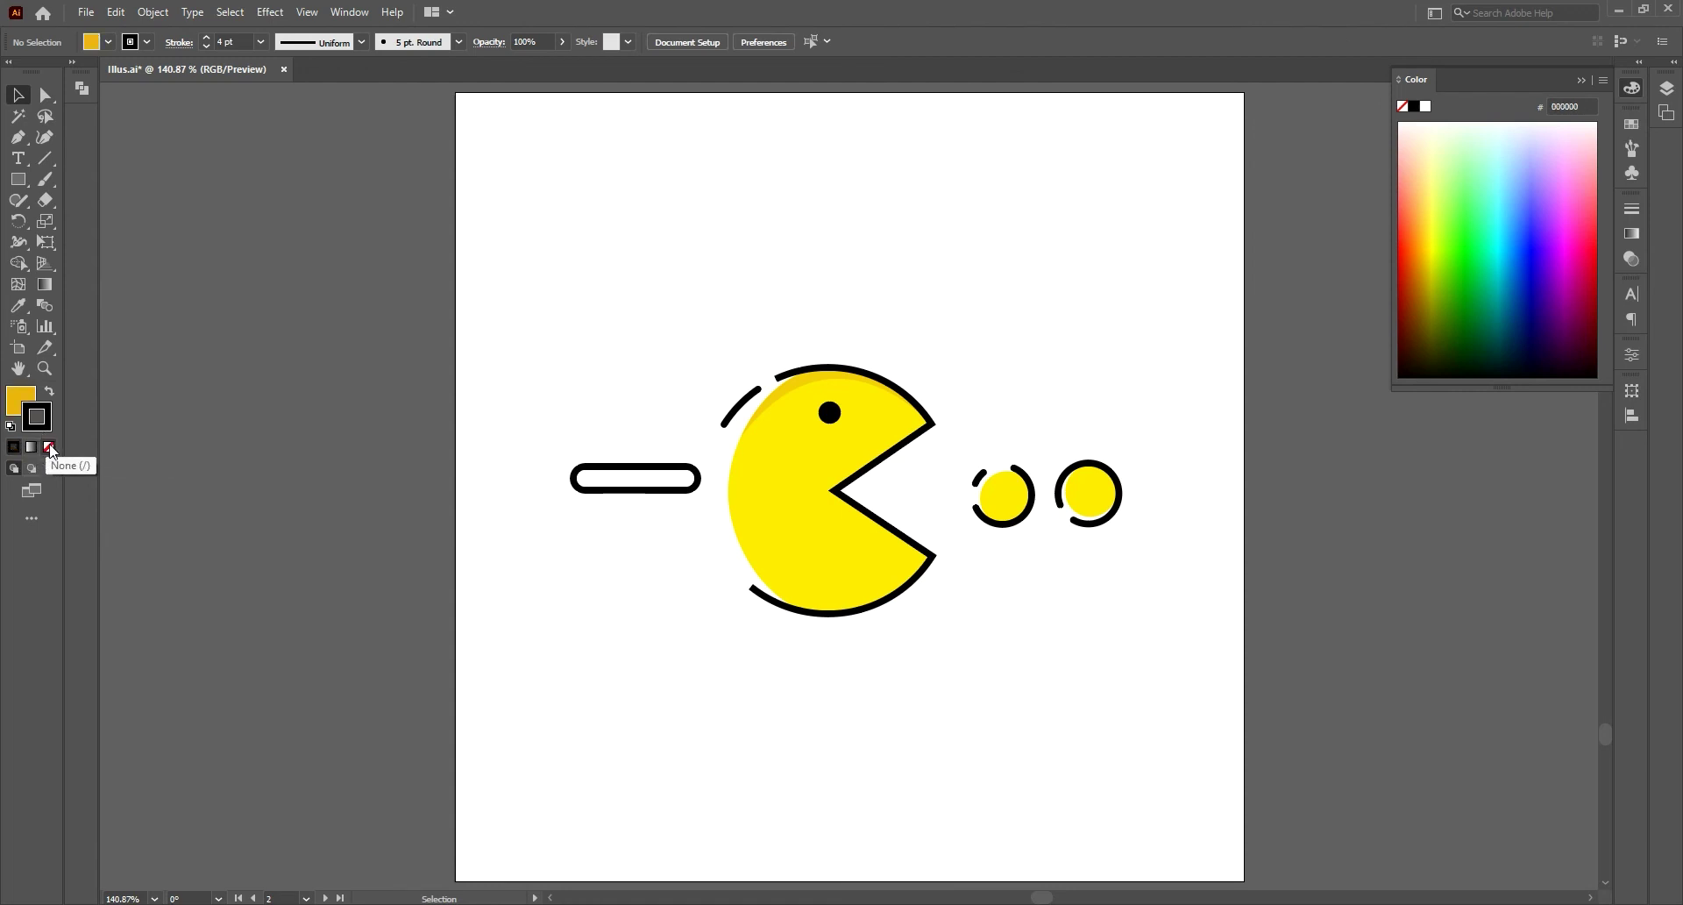
click(49, 446)
click(629, 461)
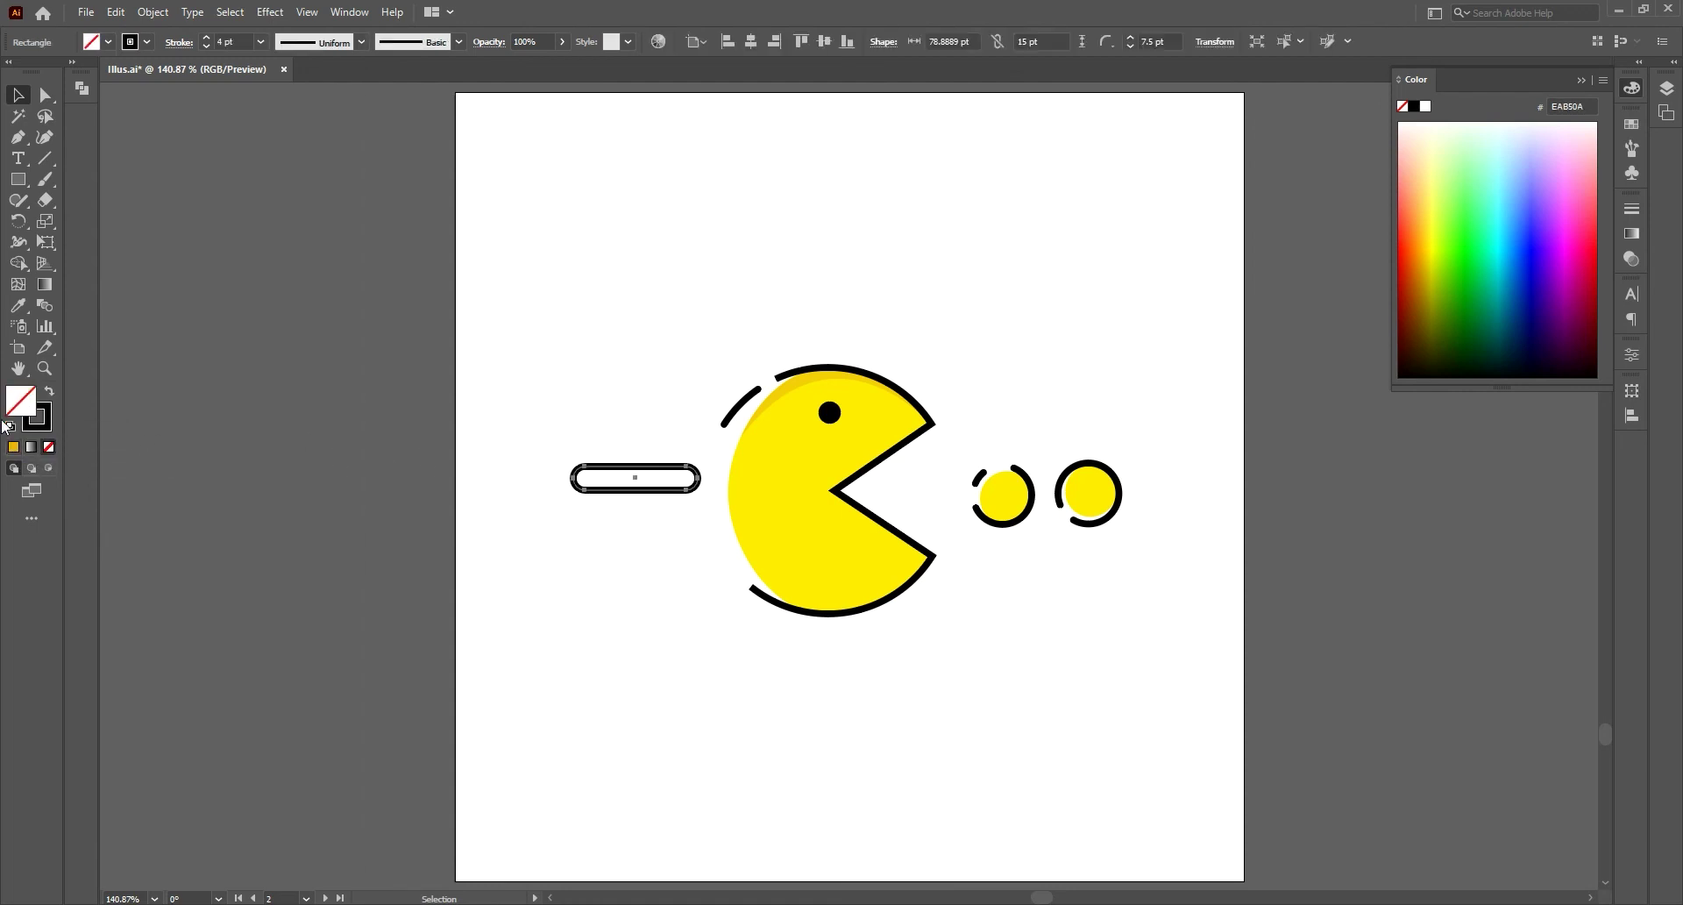
click(14, 446)
click(49, 446)
click(468, 449)
Step: Duplicate the bar downward into a stack of four staggered bars
drag(626, 480, 637, 528)
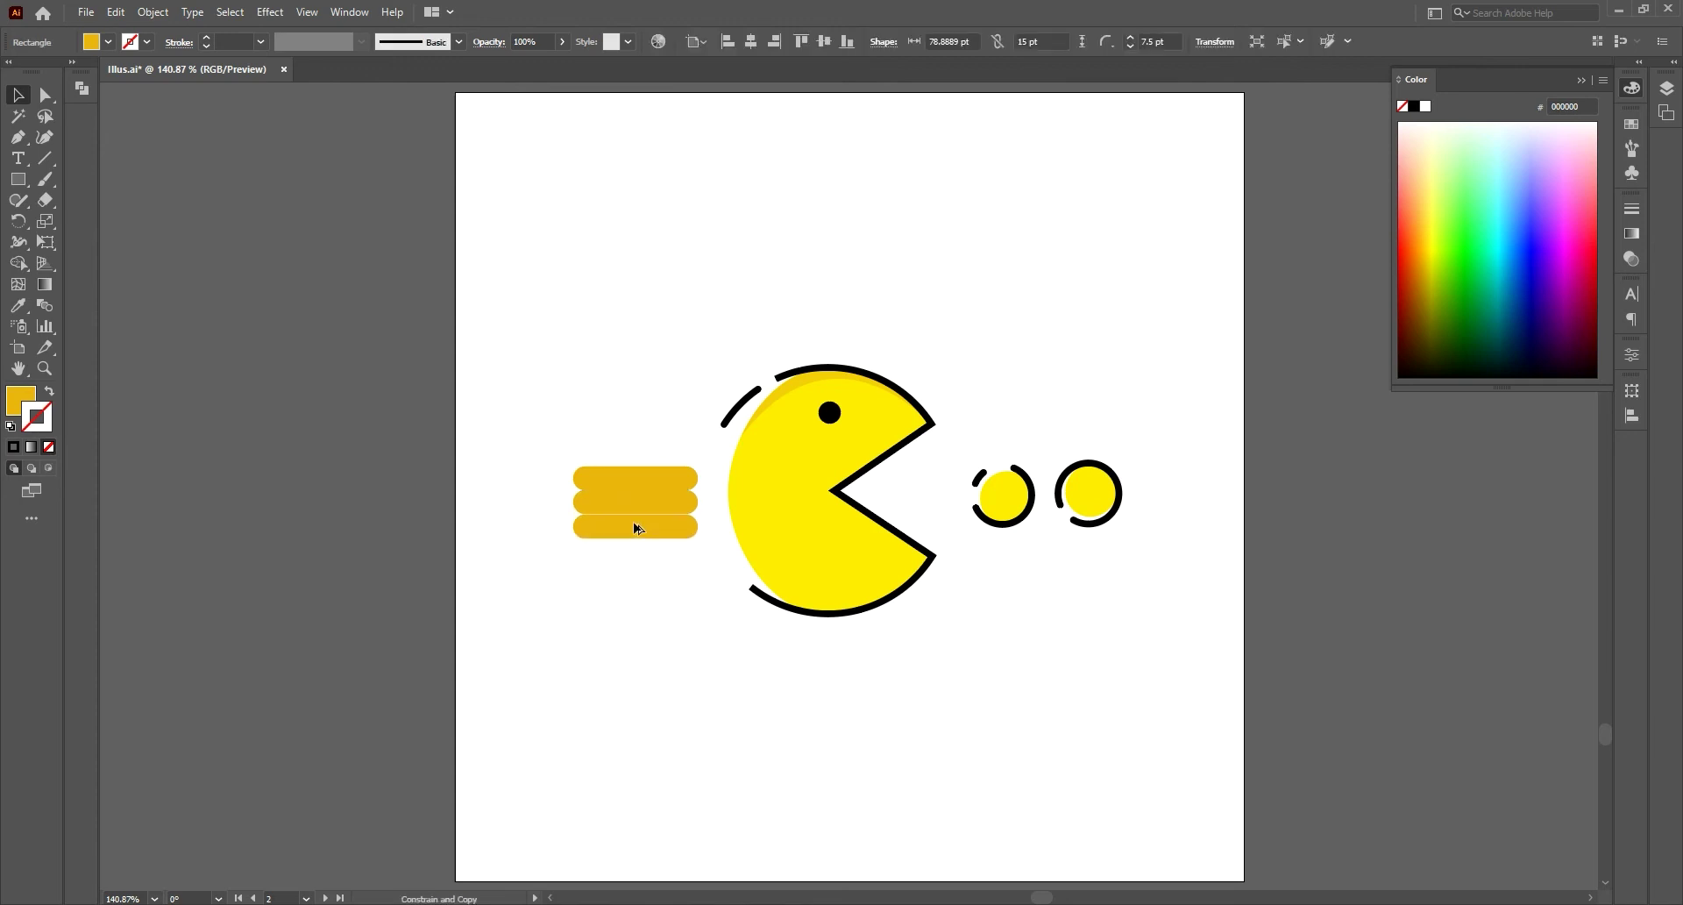
drag(639, 534, 618, 555)
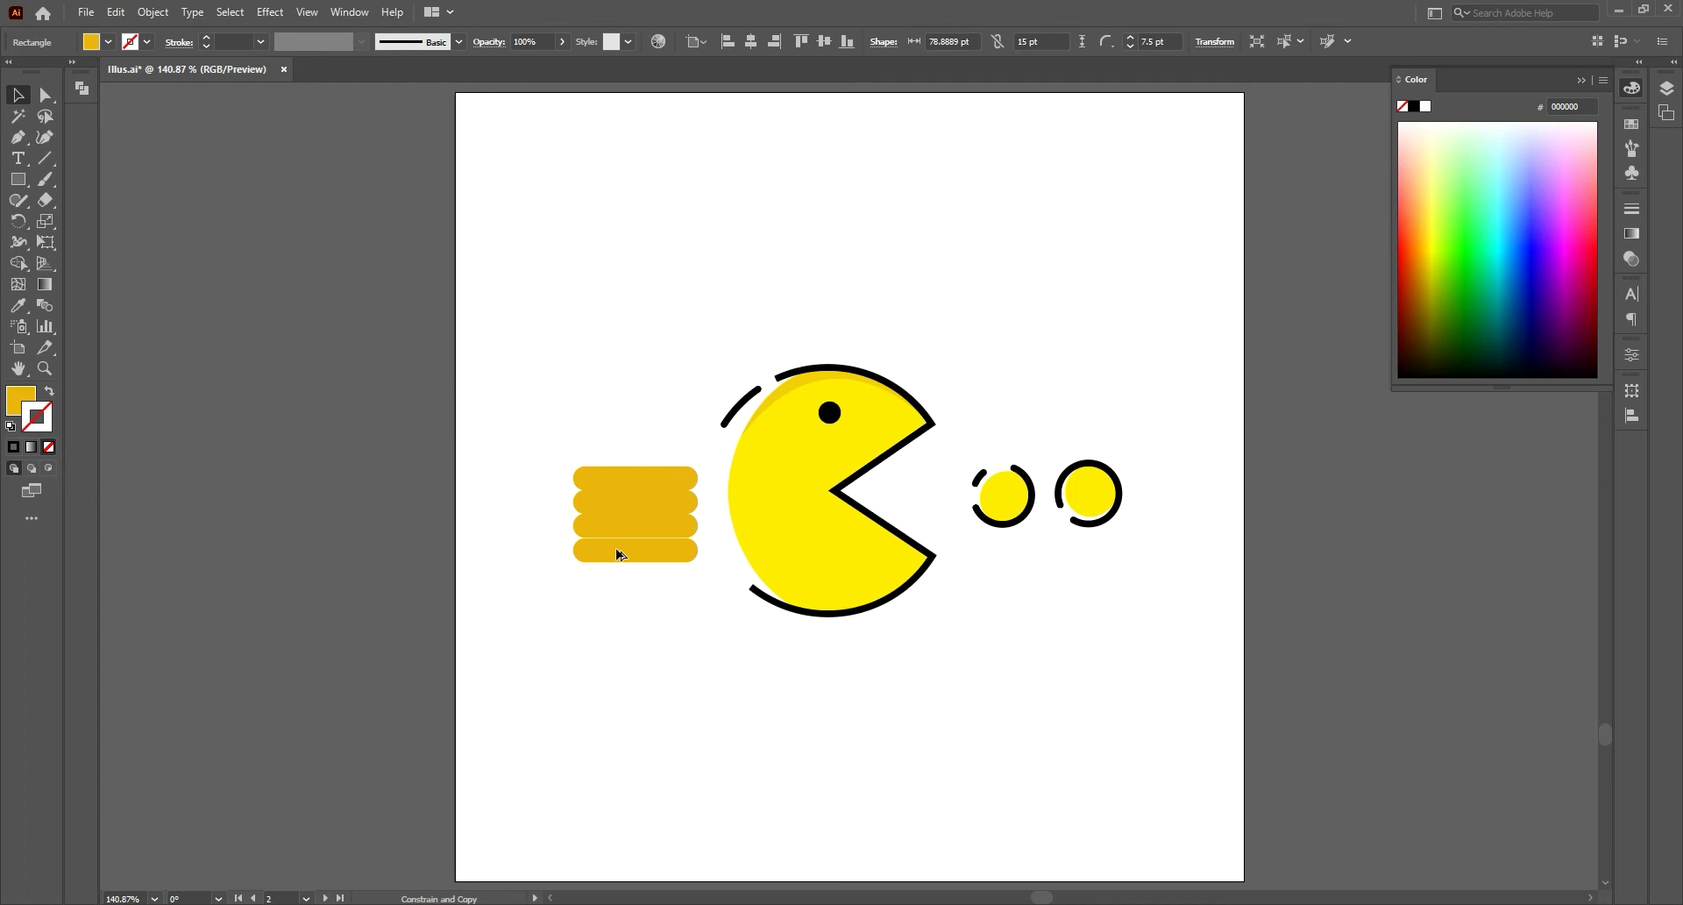
drag(614, 456, 643, 623)
key(e)
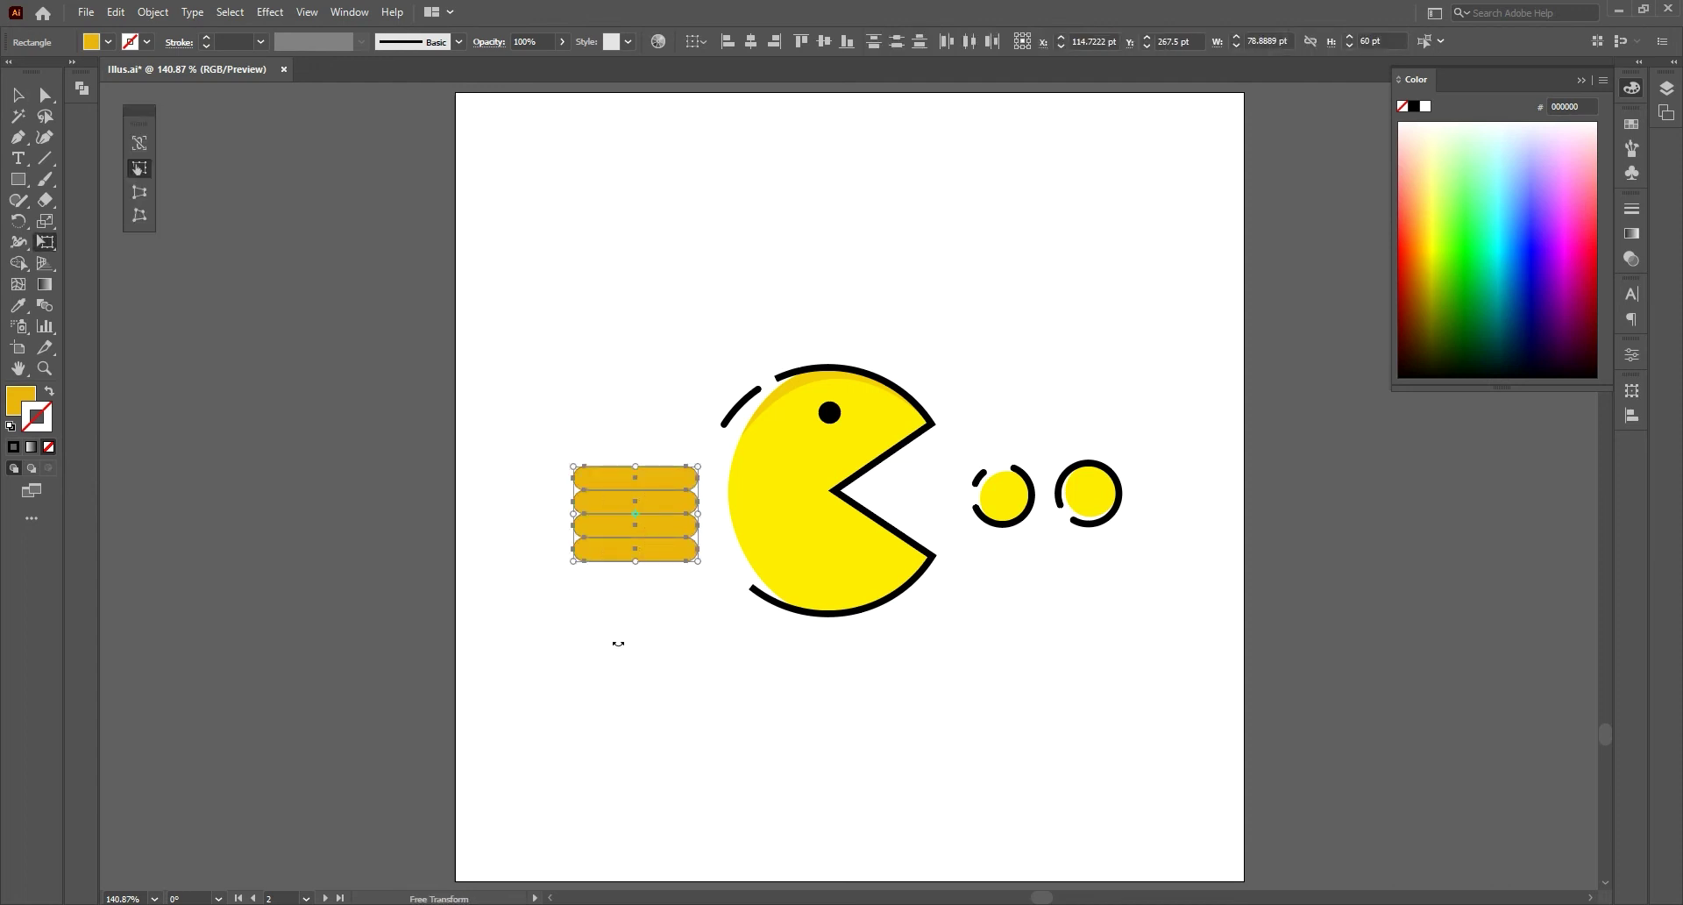
mouse_move(634, 560)
mouse_down()
mouse_move(635, 527)
mouse_move(638, 544)
mouse_move(665, 506)
mouse_move(647, 497)
mouse_move(643, 542)
mouse_up()
key(v)
click(659, 587)
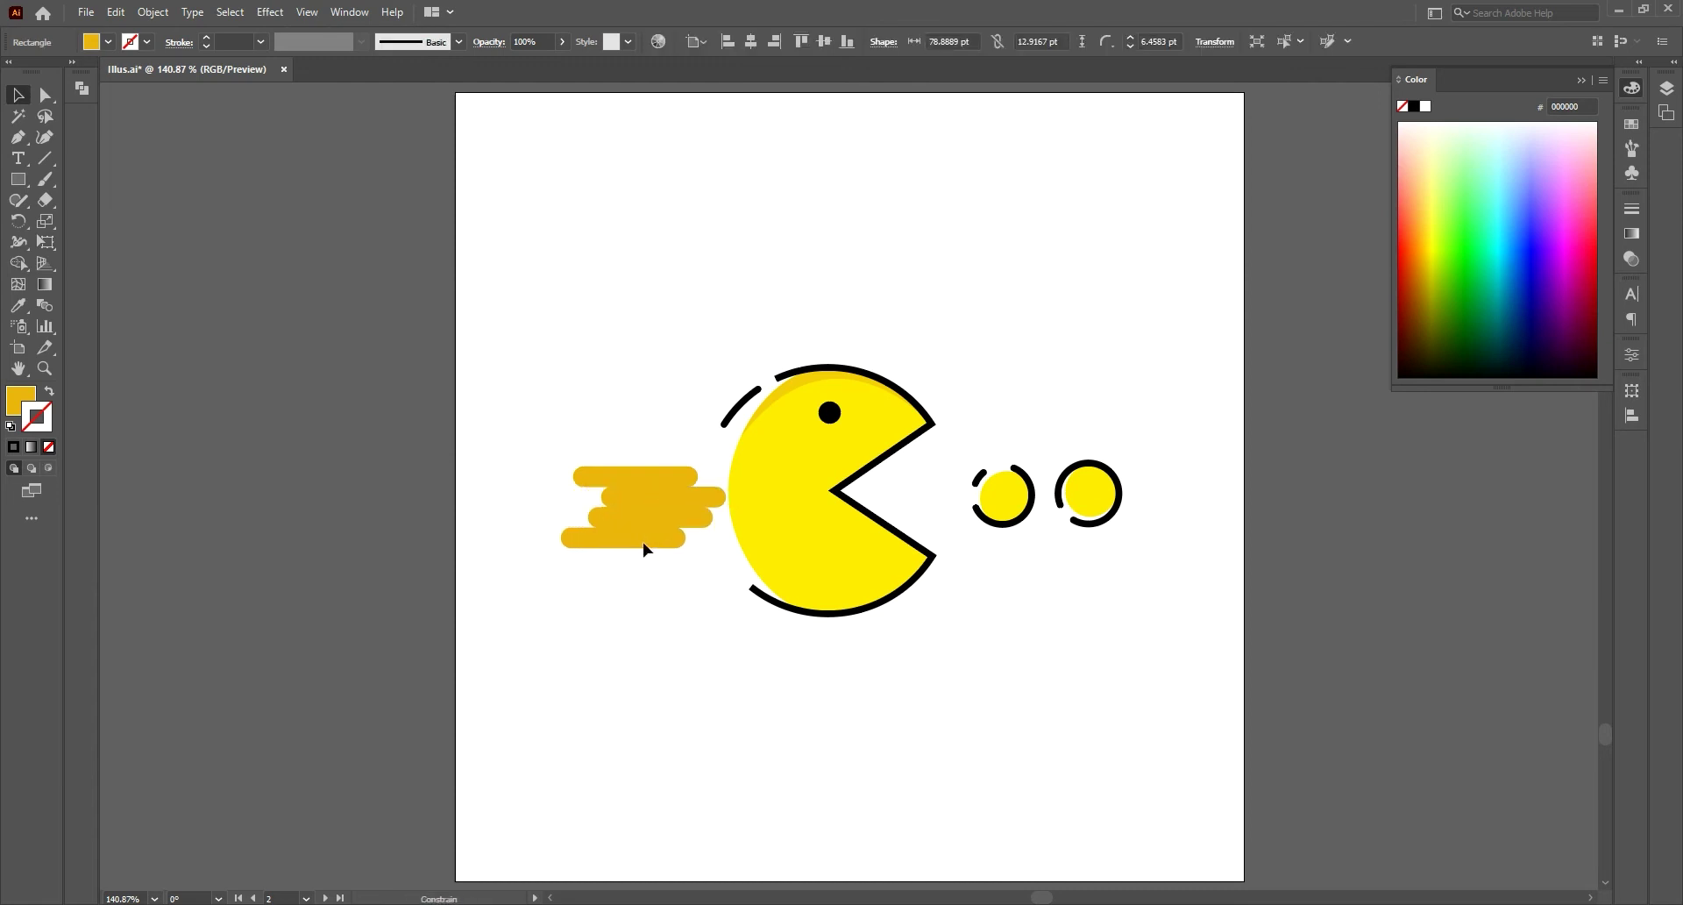
Step: Copy one bar out far left, move the stack into Pac-Man's back, and select two bars
mouse_move(620, 476)
mouse_down()
mouse_move(636, 476)
mouse_move(514, 477)
mouse_up()
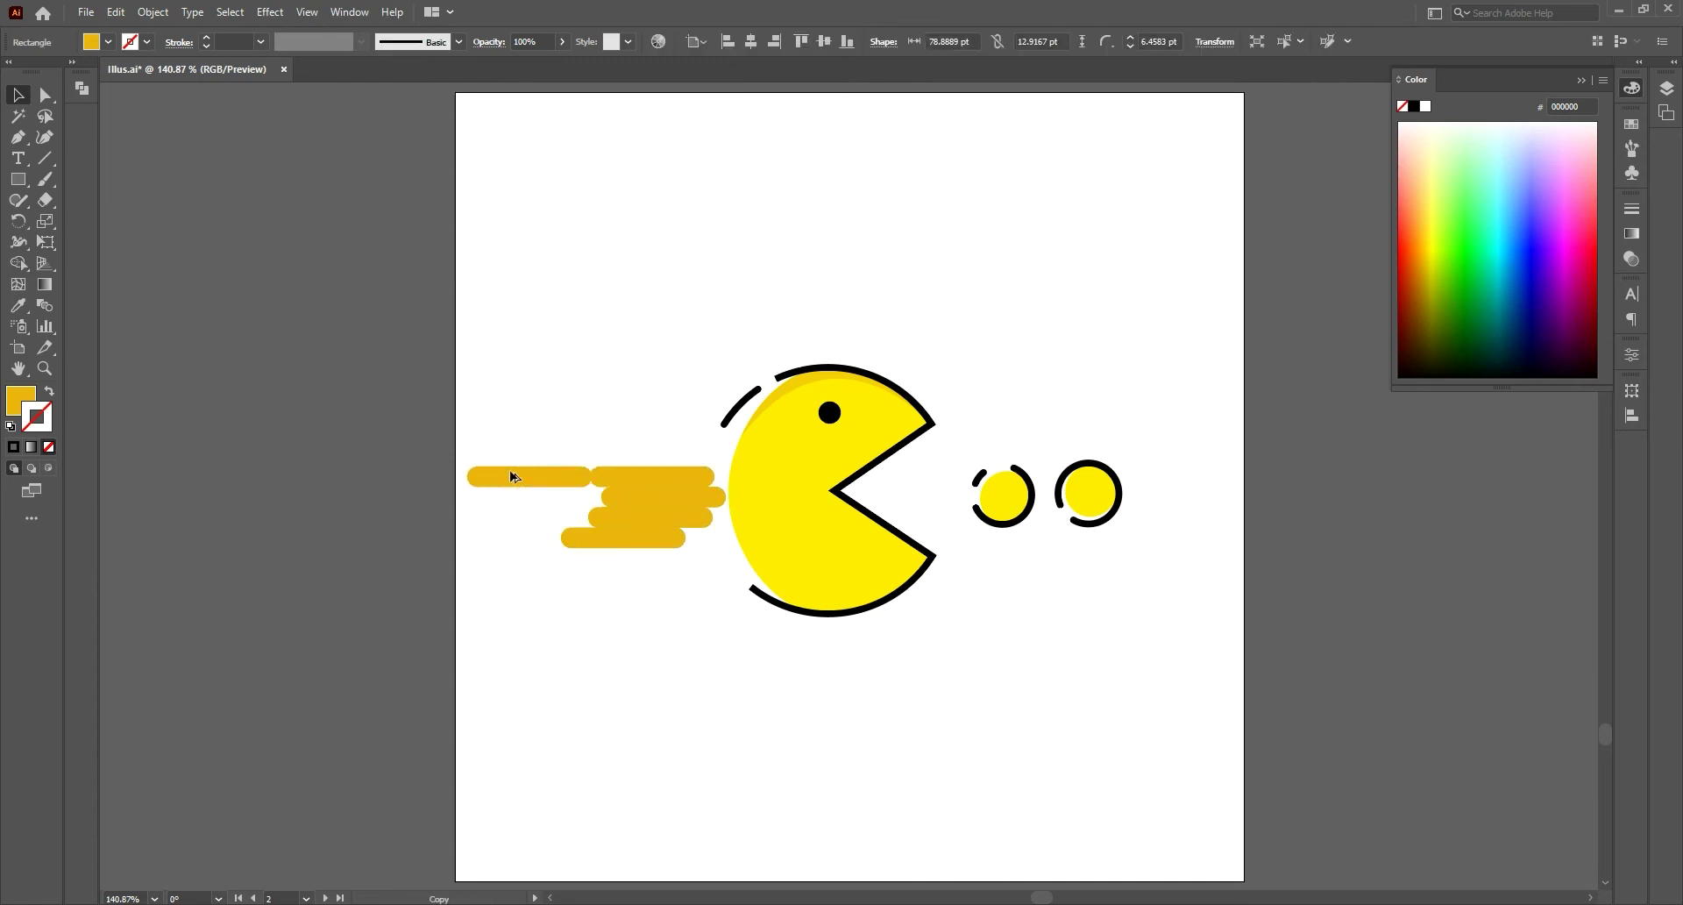
mouse_move(612, 451)
mouse_down()
mouse_move(666, 540)
mouse_move(743, 519)
mouse_up()
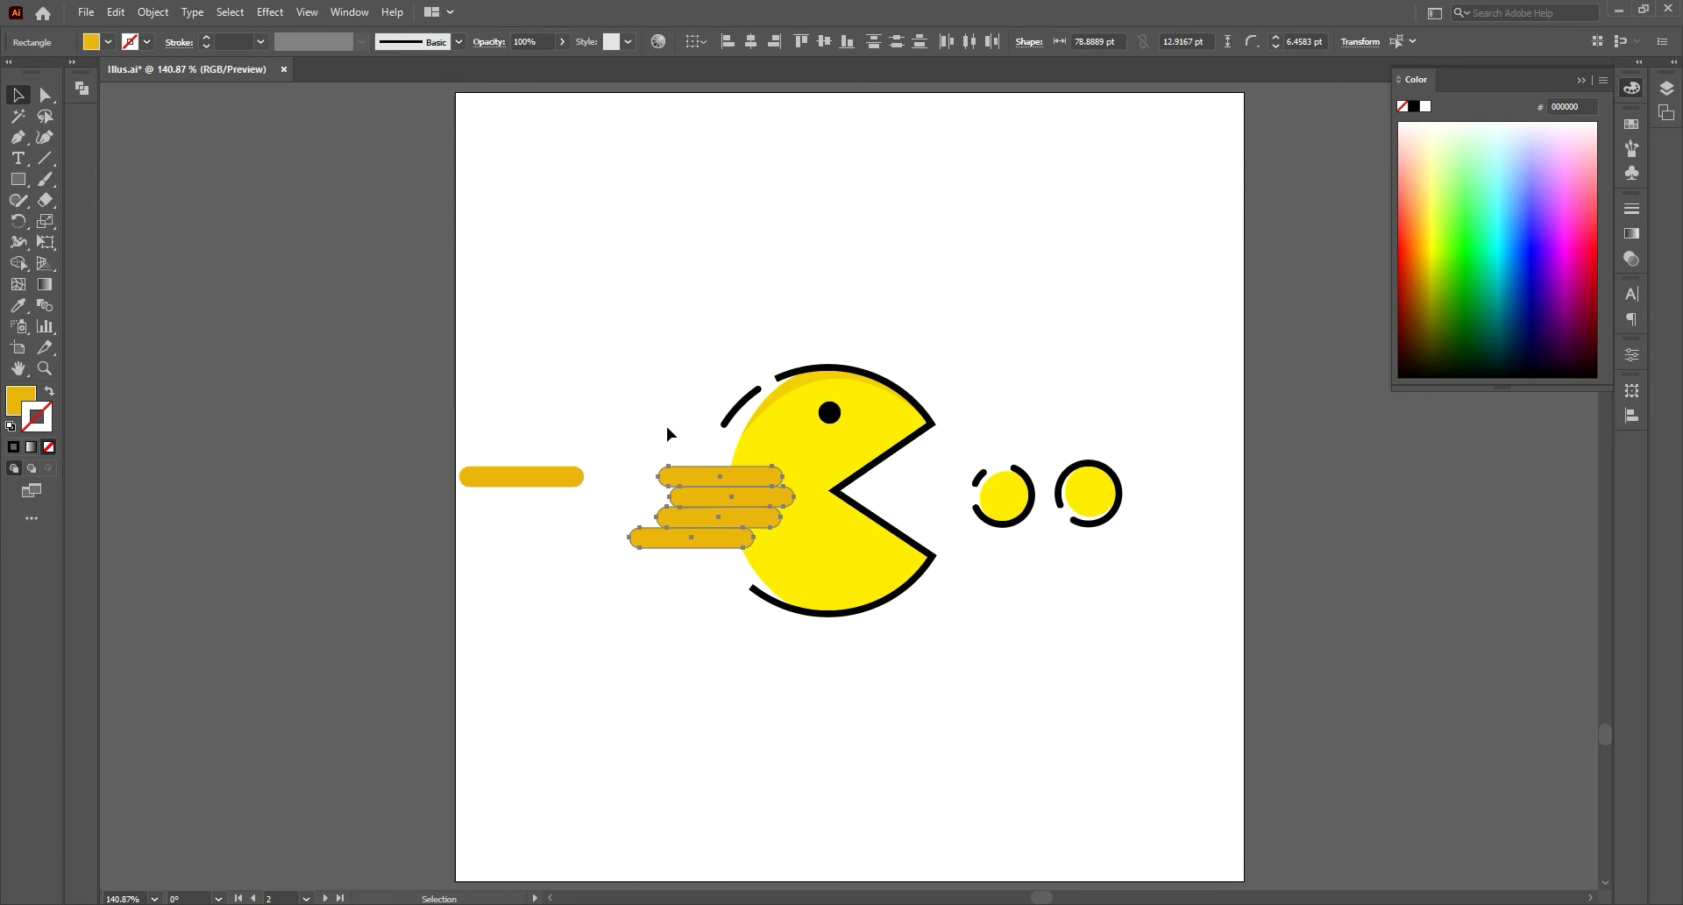
click(693, 579)
key(ctrl+shift+F9)
click(718, 518)
shift+click(745, 476)
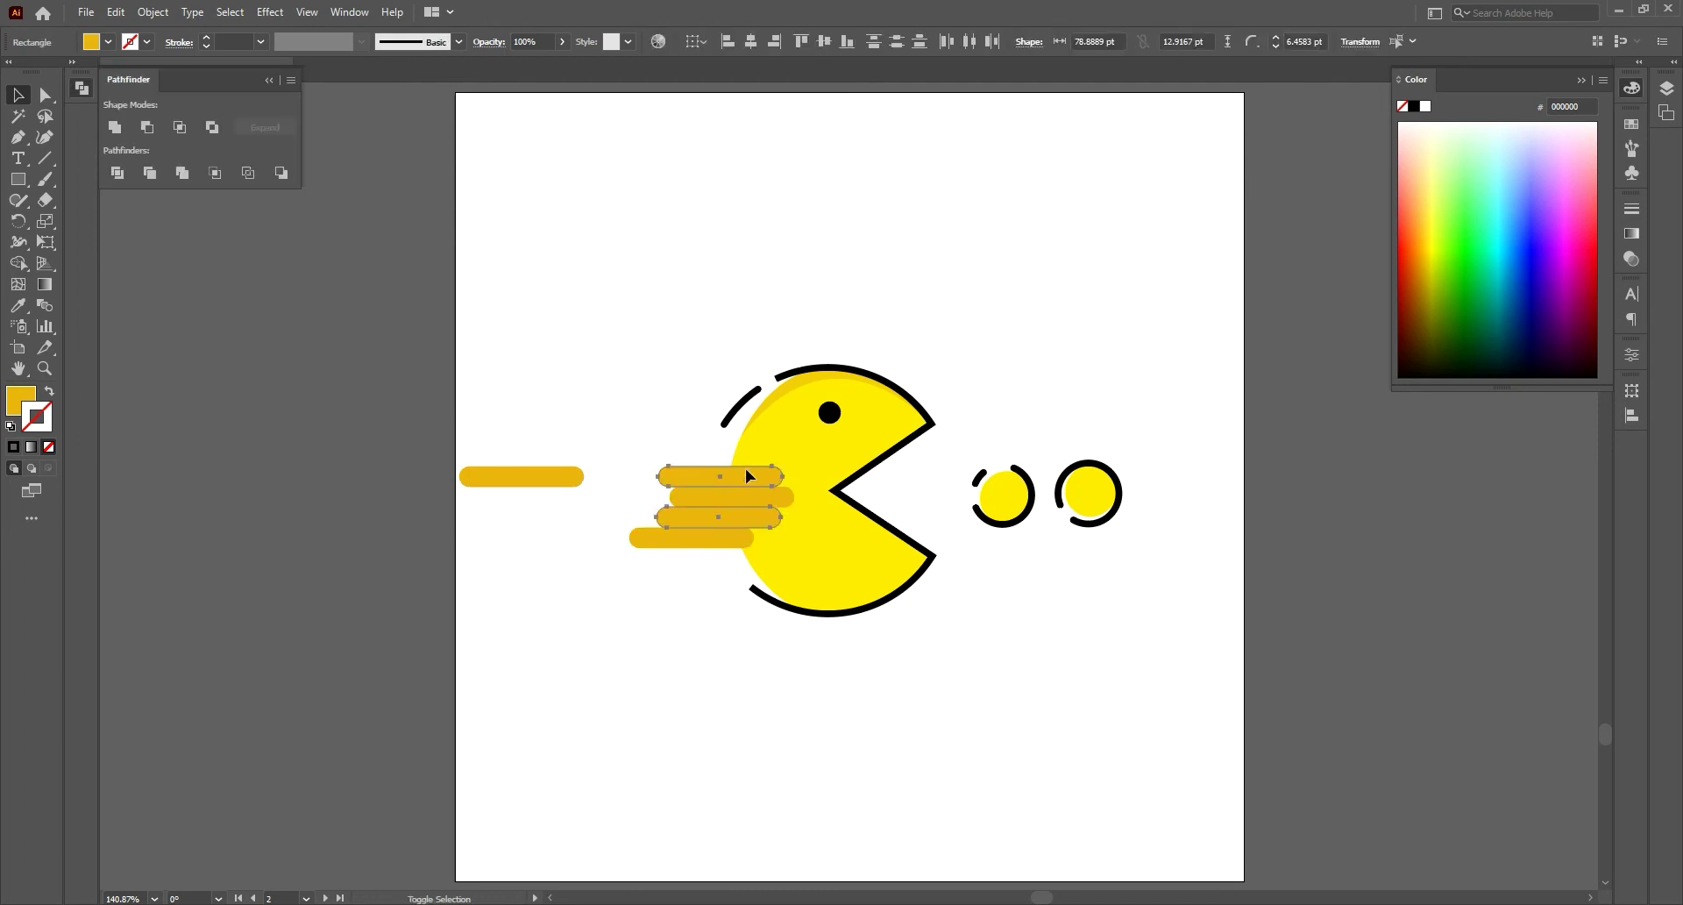
Step: Unite the bars with Pac-Man, then cut the middle bar out with Minus Front
shift+click(812, 561)
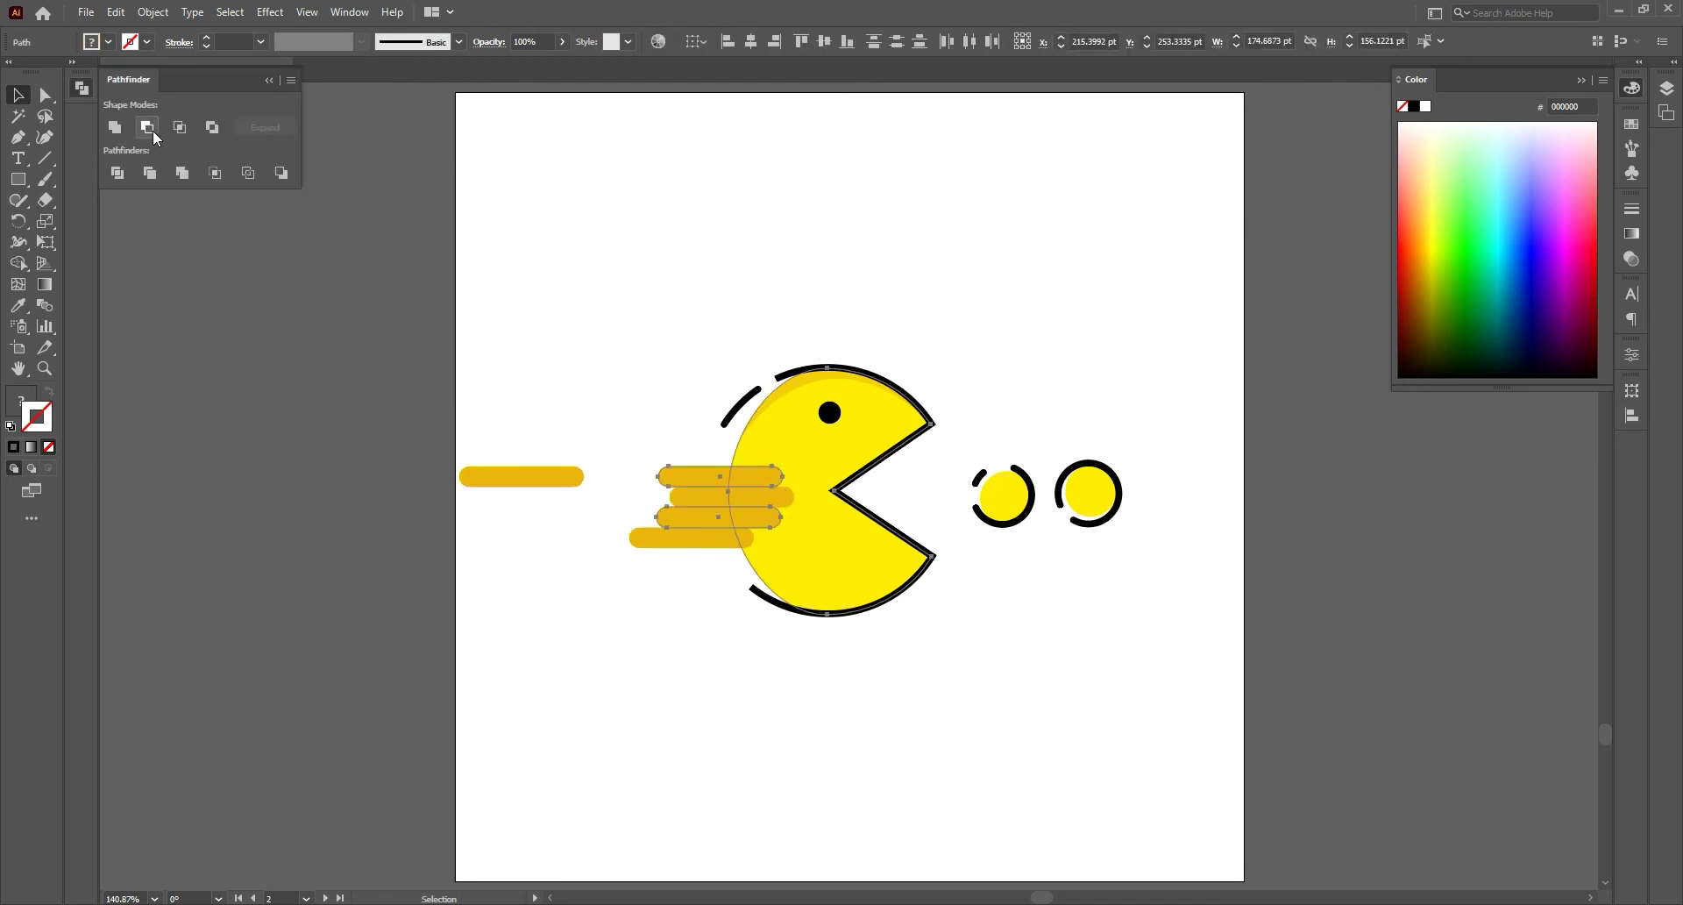
click(115, 128)
click(640, 566)
click(670, 537)
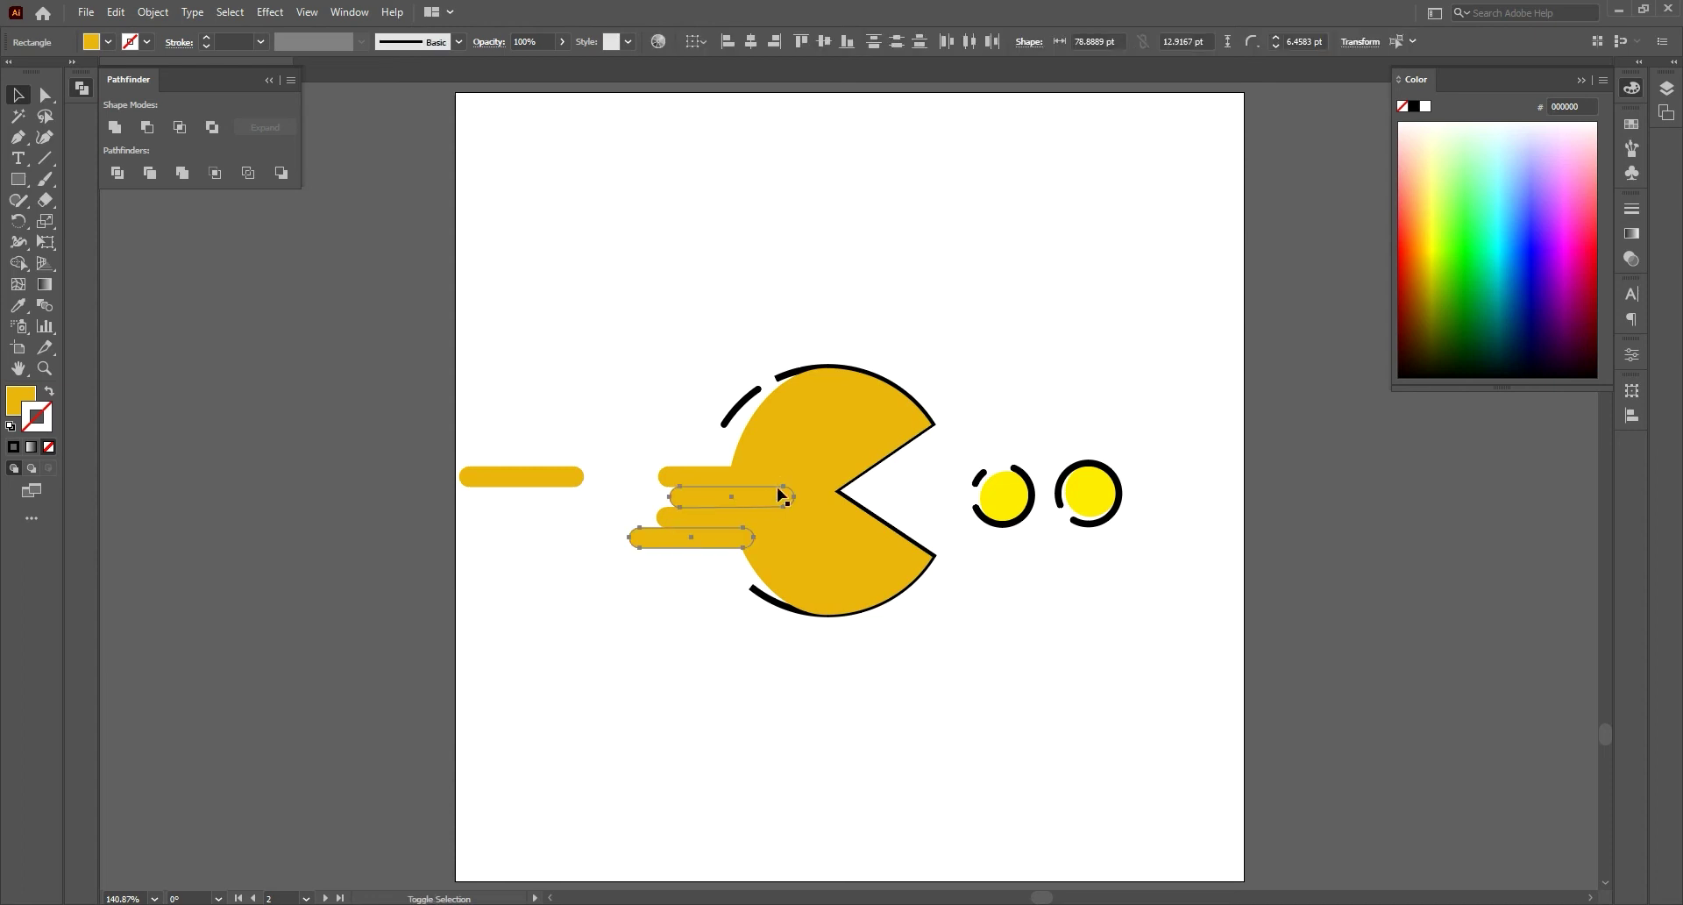
drag(712, 543, 777, 488)
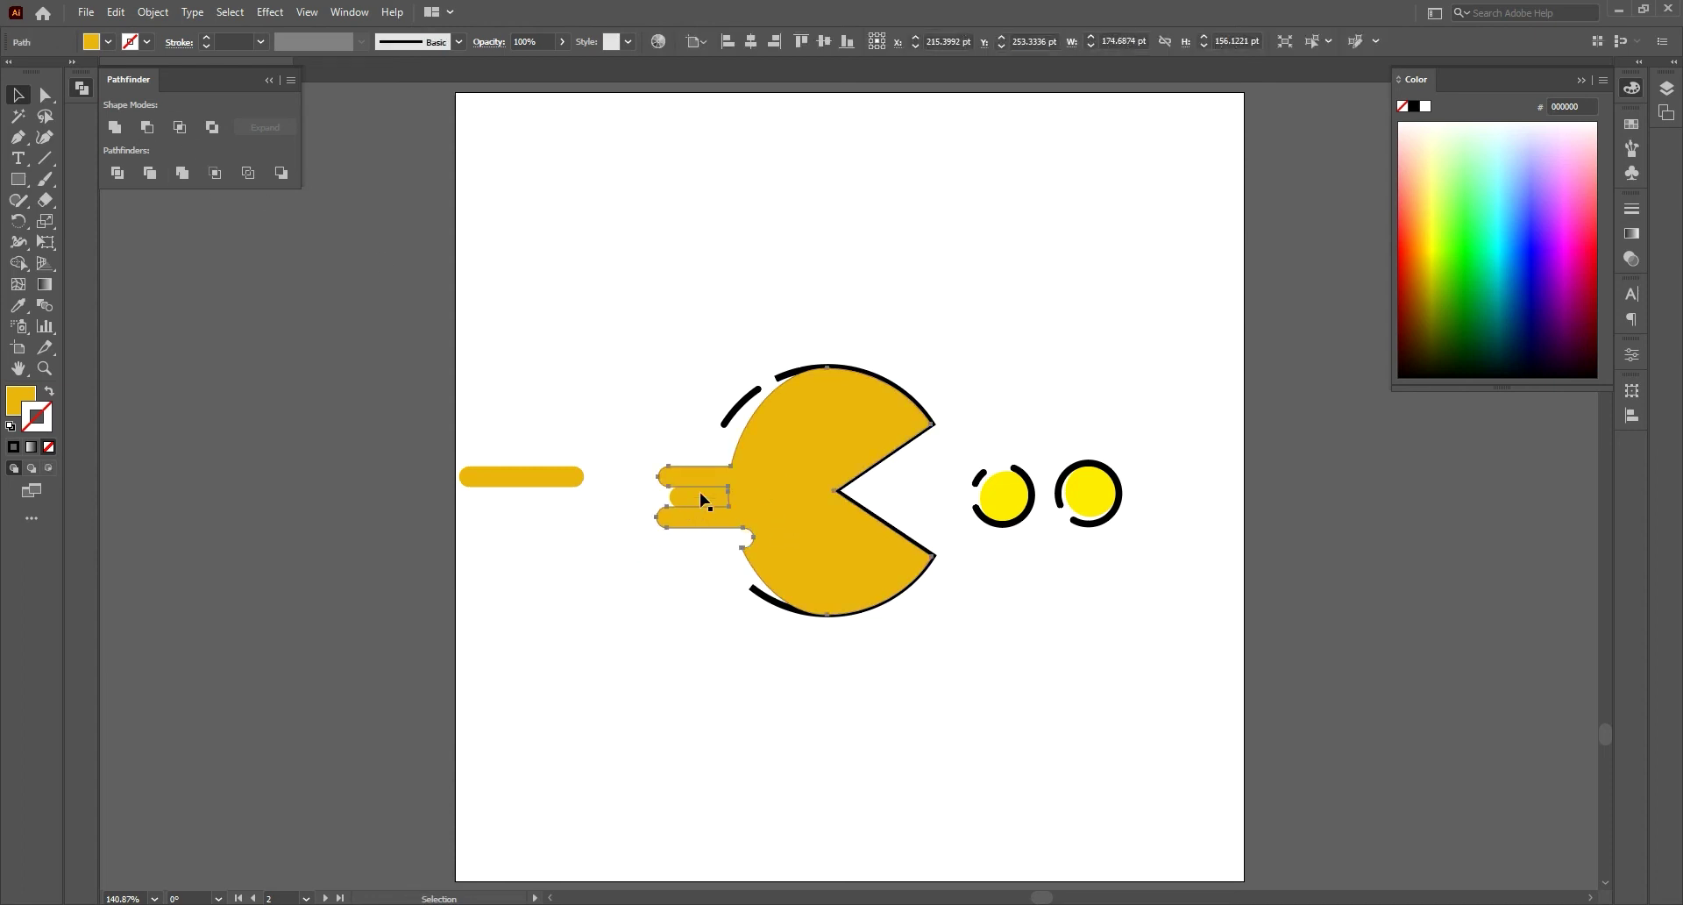
right_click(777, 488)
click(947, 408)
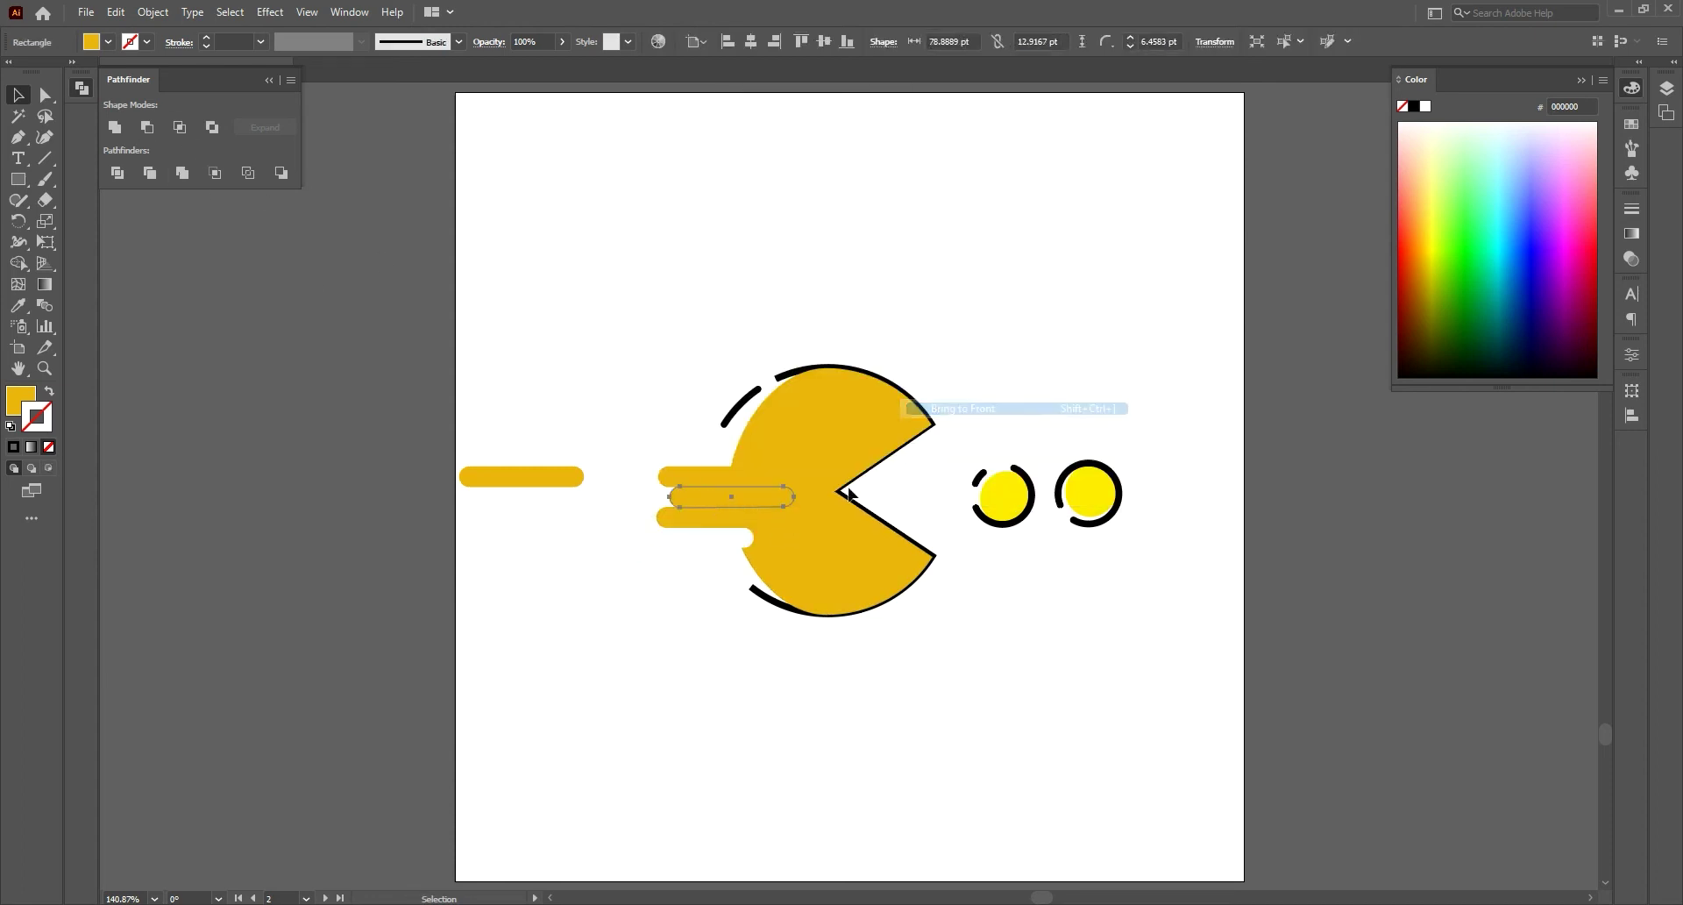
click(150, 129)
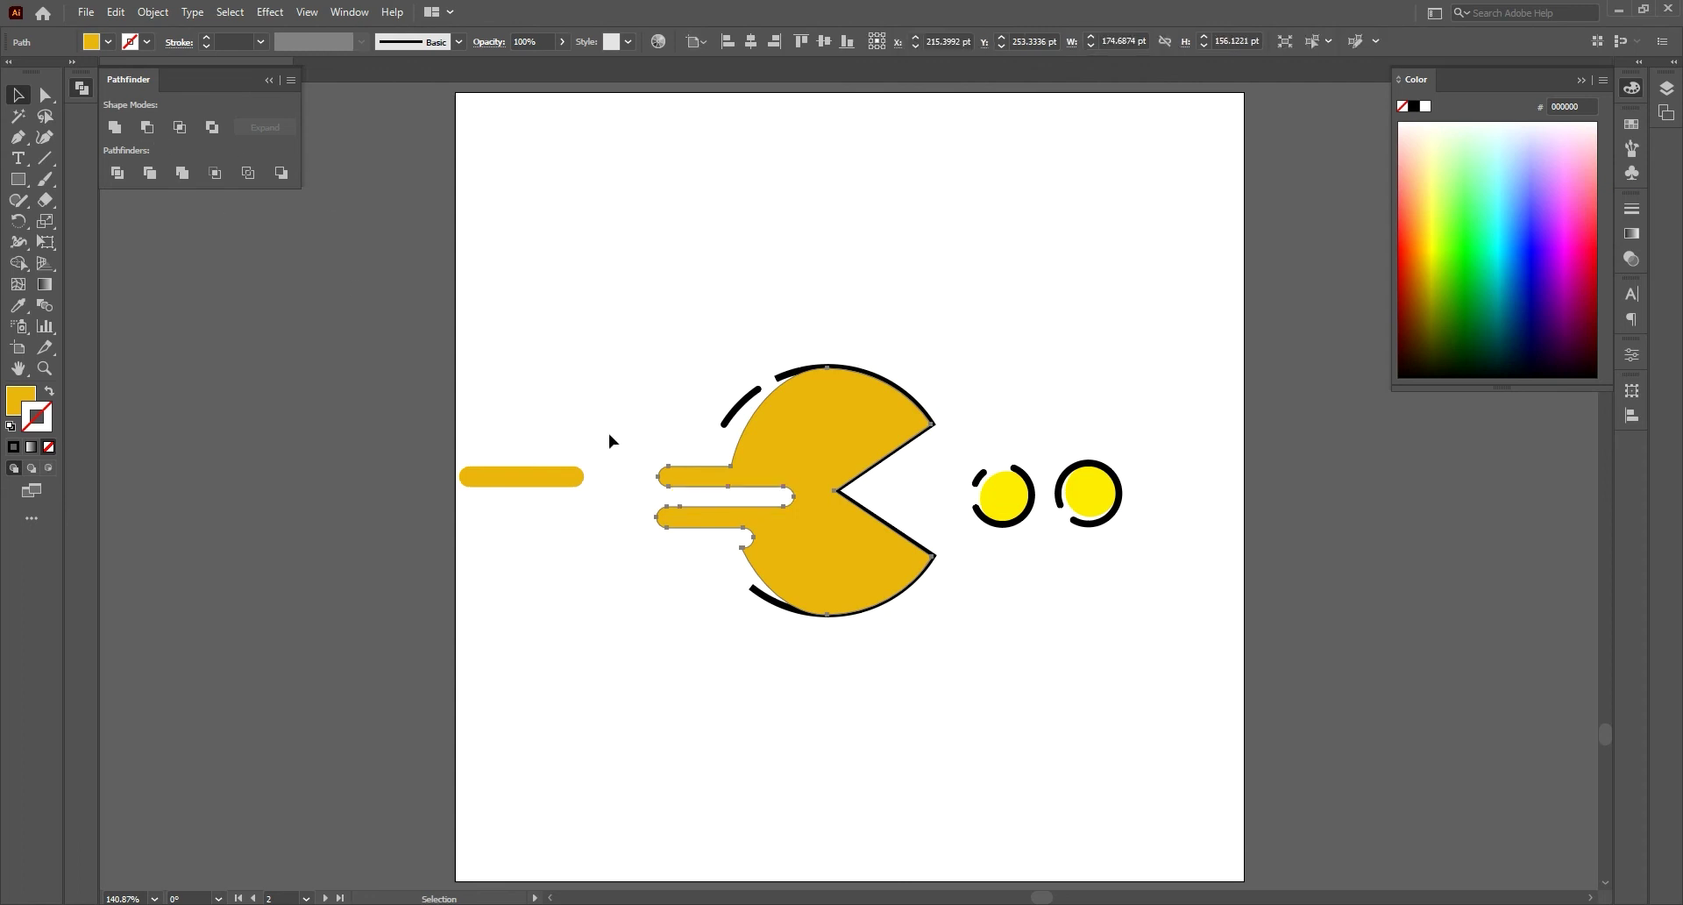
Step: Sample the dots' bright yellow onto Pac-Man and the far-left bar
click(17, 305)
click(982, 495)
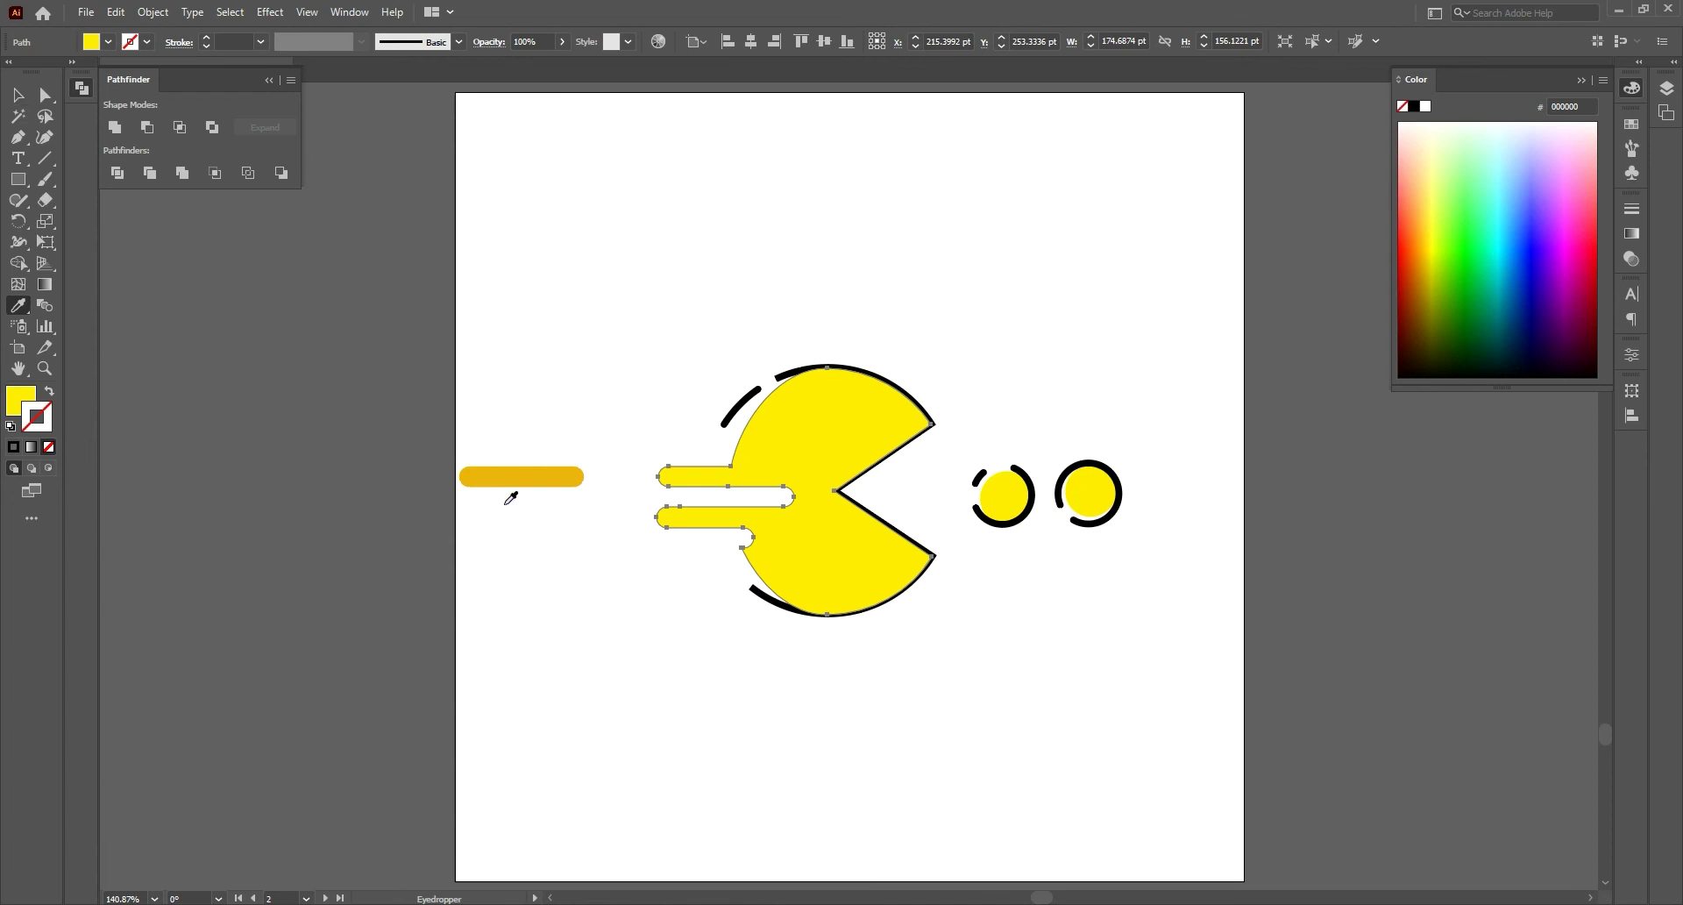
alt+click(559, 473)
click(17, 95)
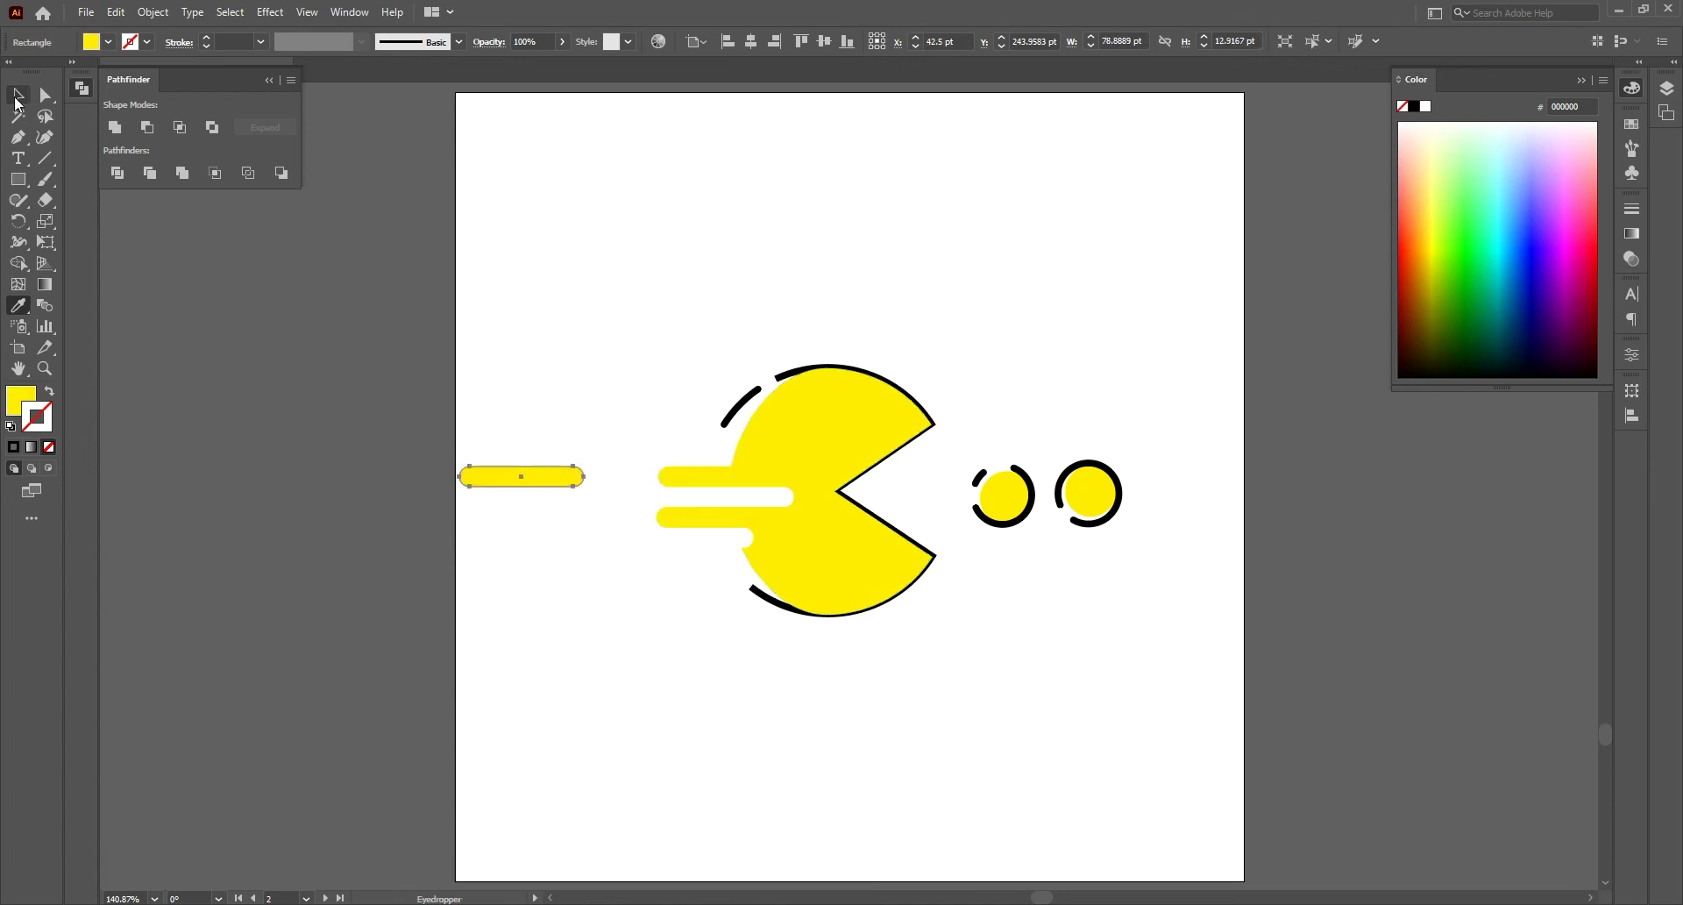
Step: Move the left dash closer, send the slotted Pac-Man to the back, and flatten the dash's end
click(491, 395)
drag(534, 476, 594, 477)
click(774, 469)
right_click(770, 470)
mouse_move(861, 798)
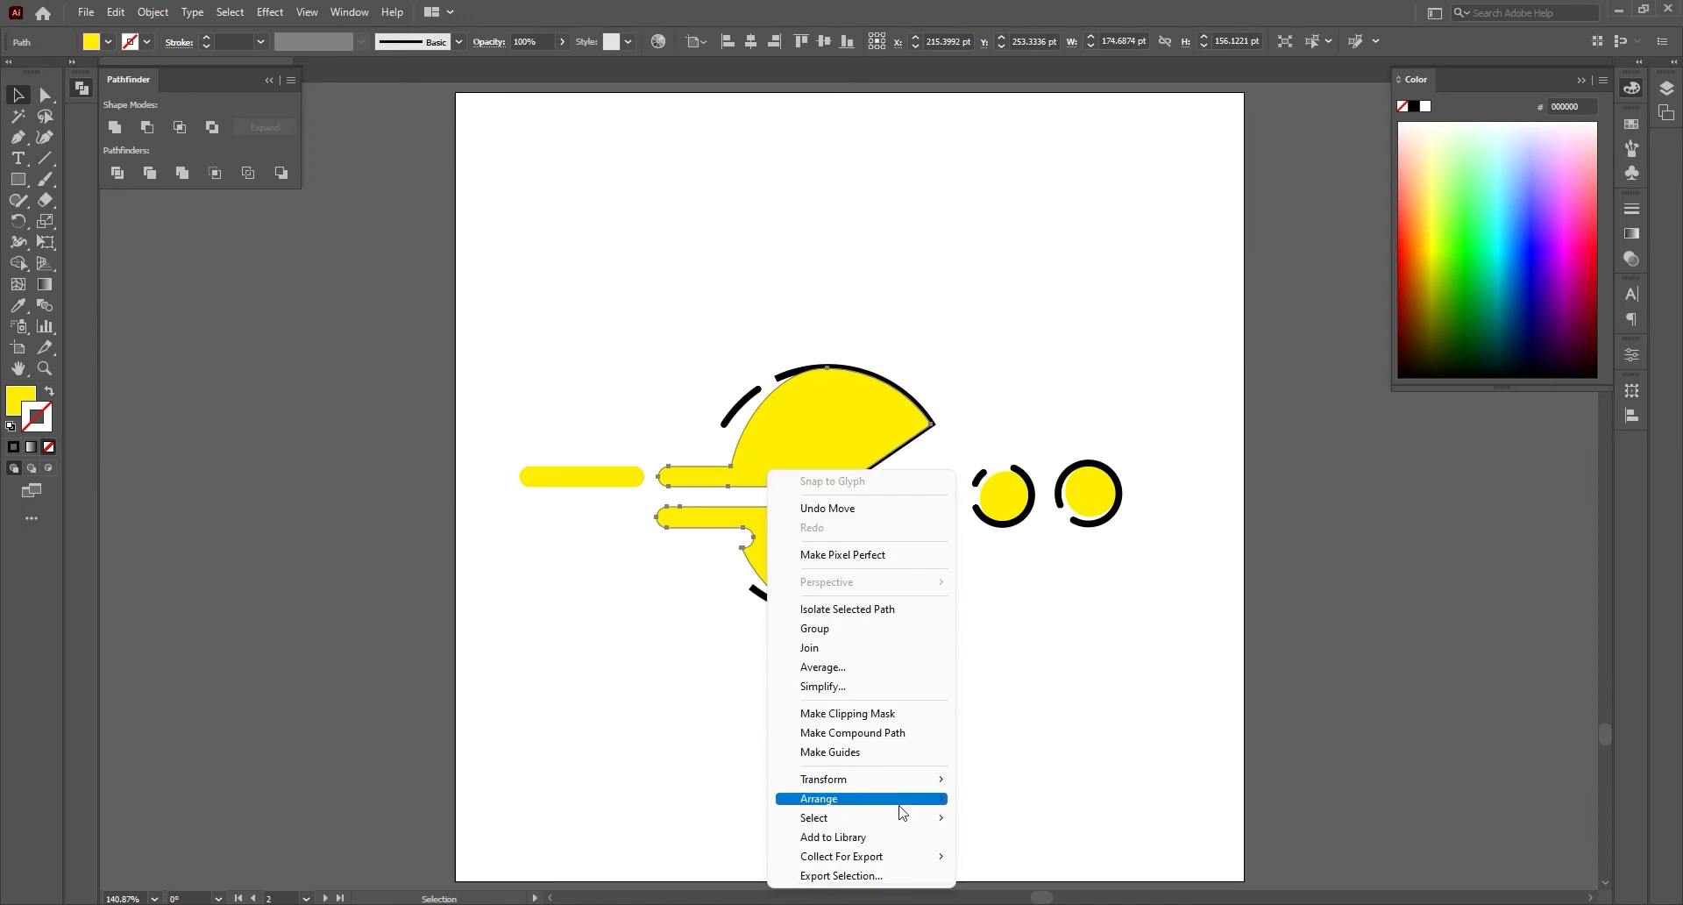
click(1001, 858)
click(912, 631)
click(602, 478)
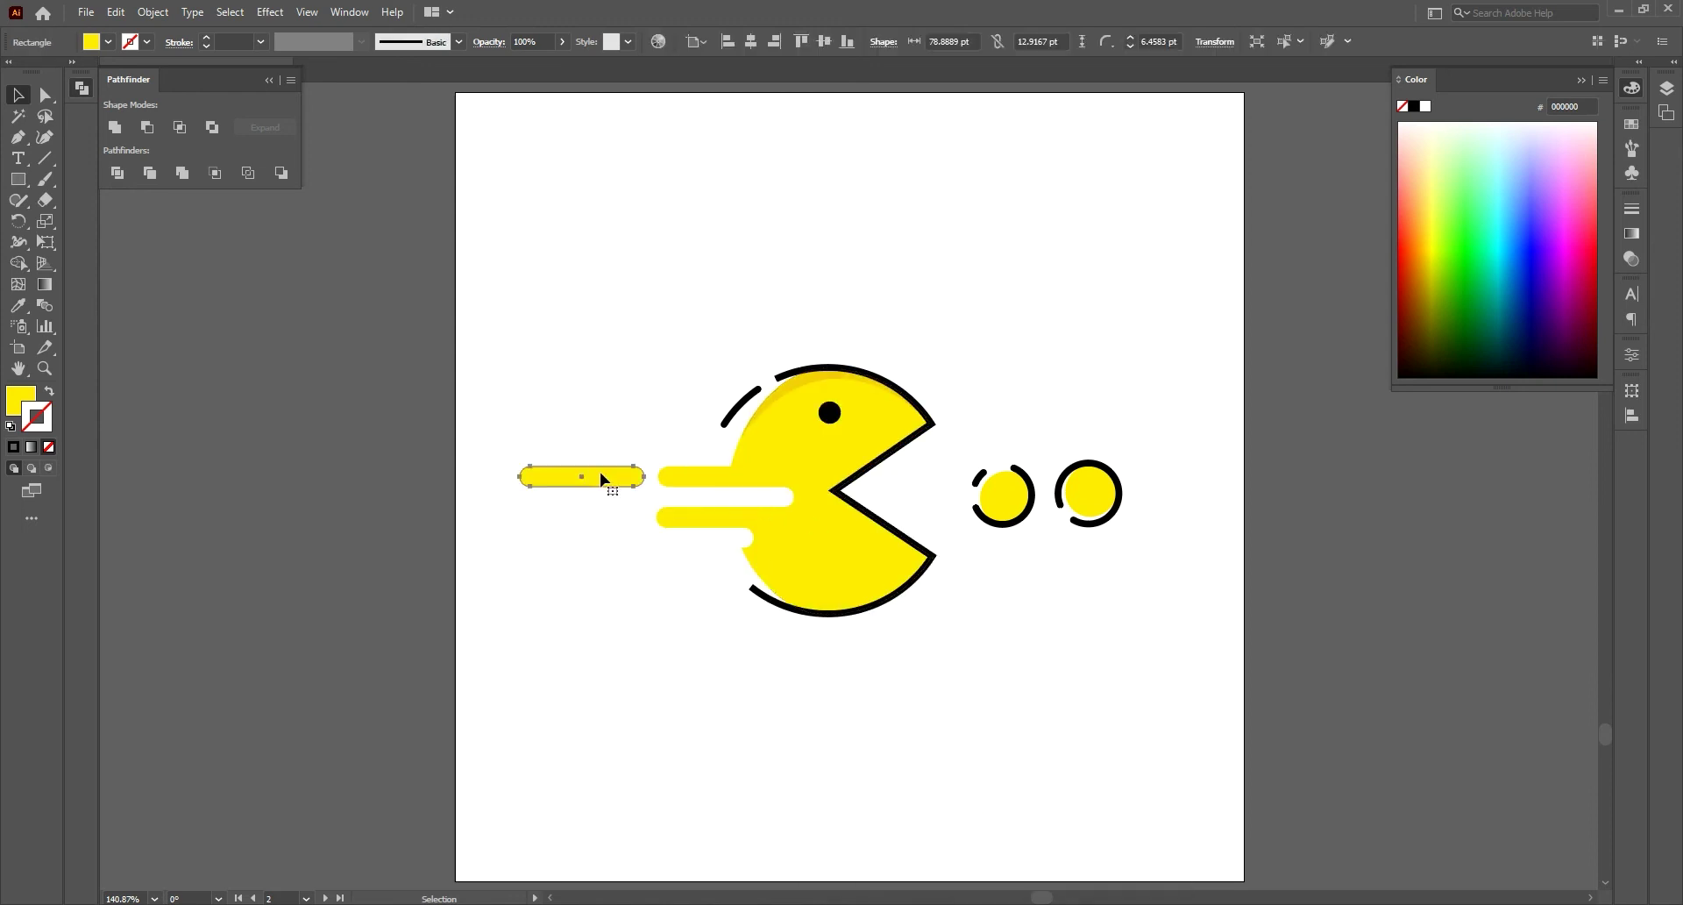
key(p)
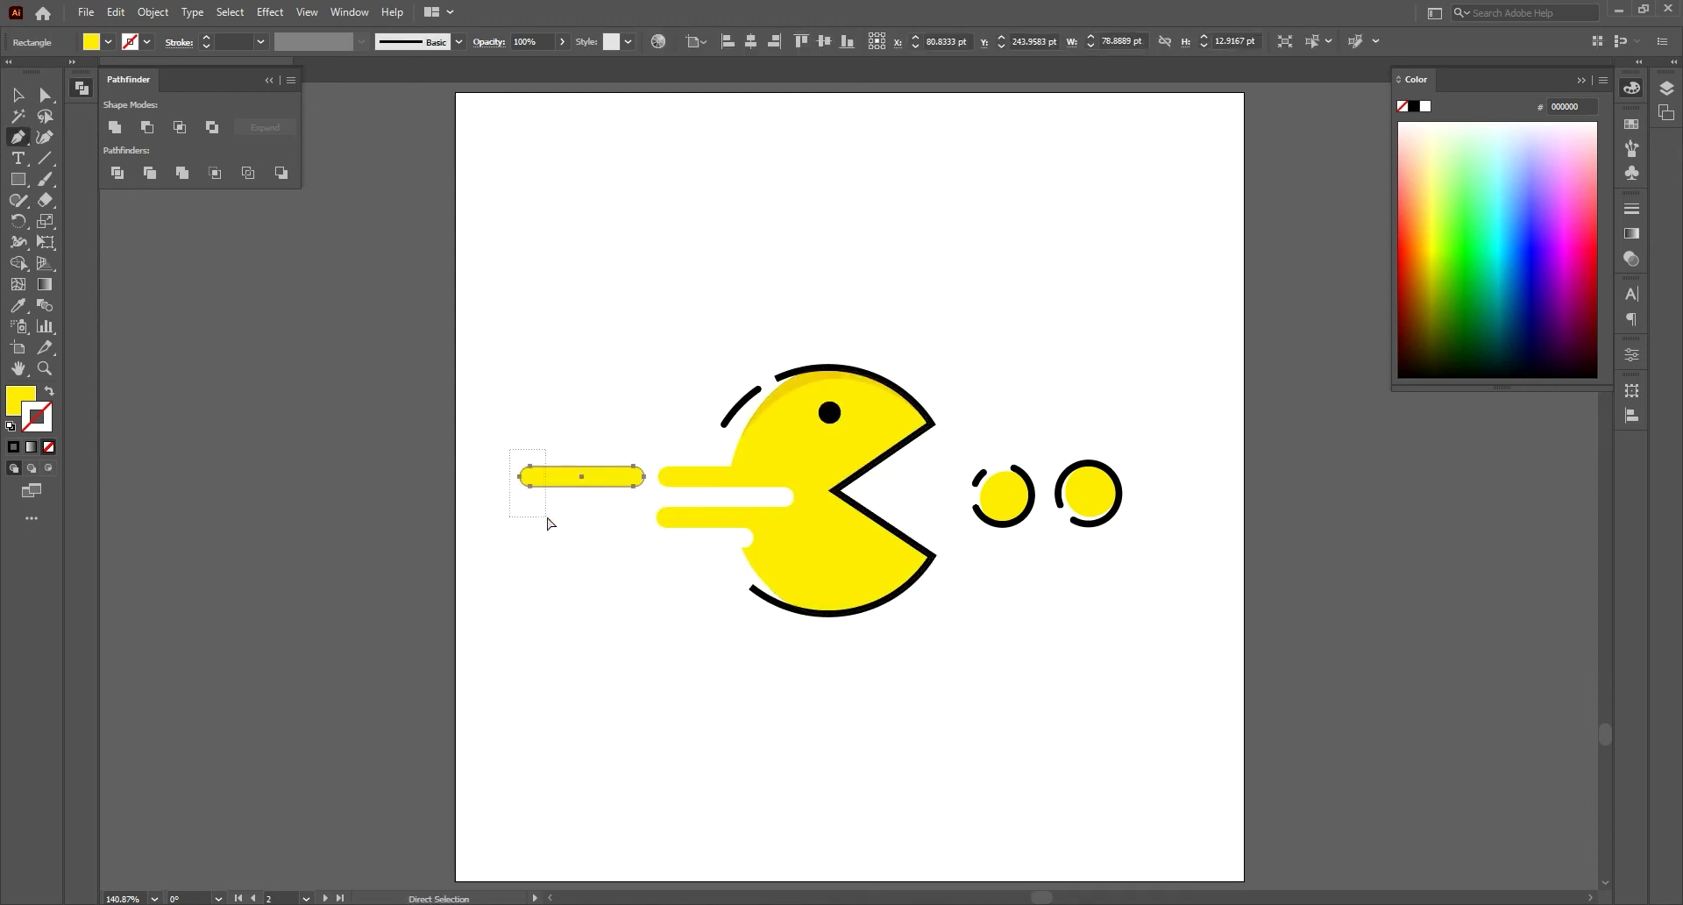
click(519, 476)
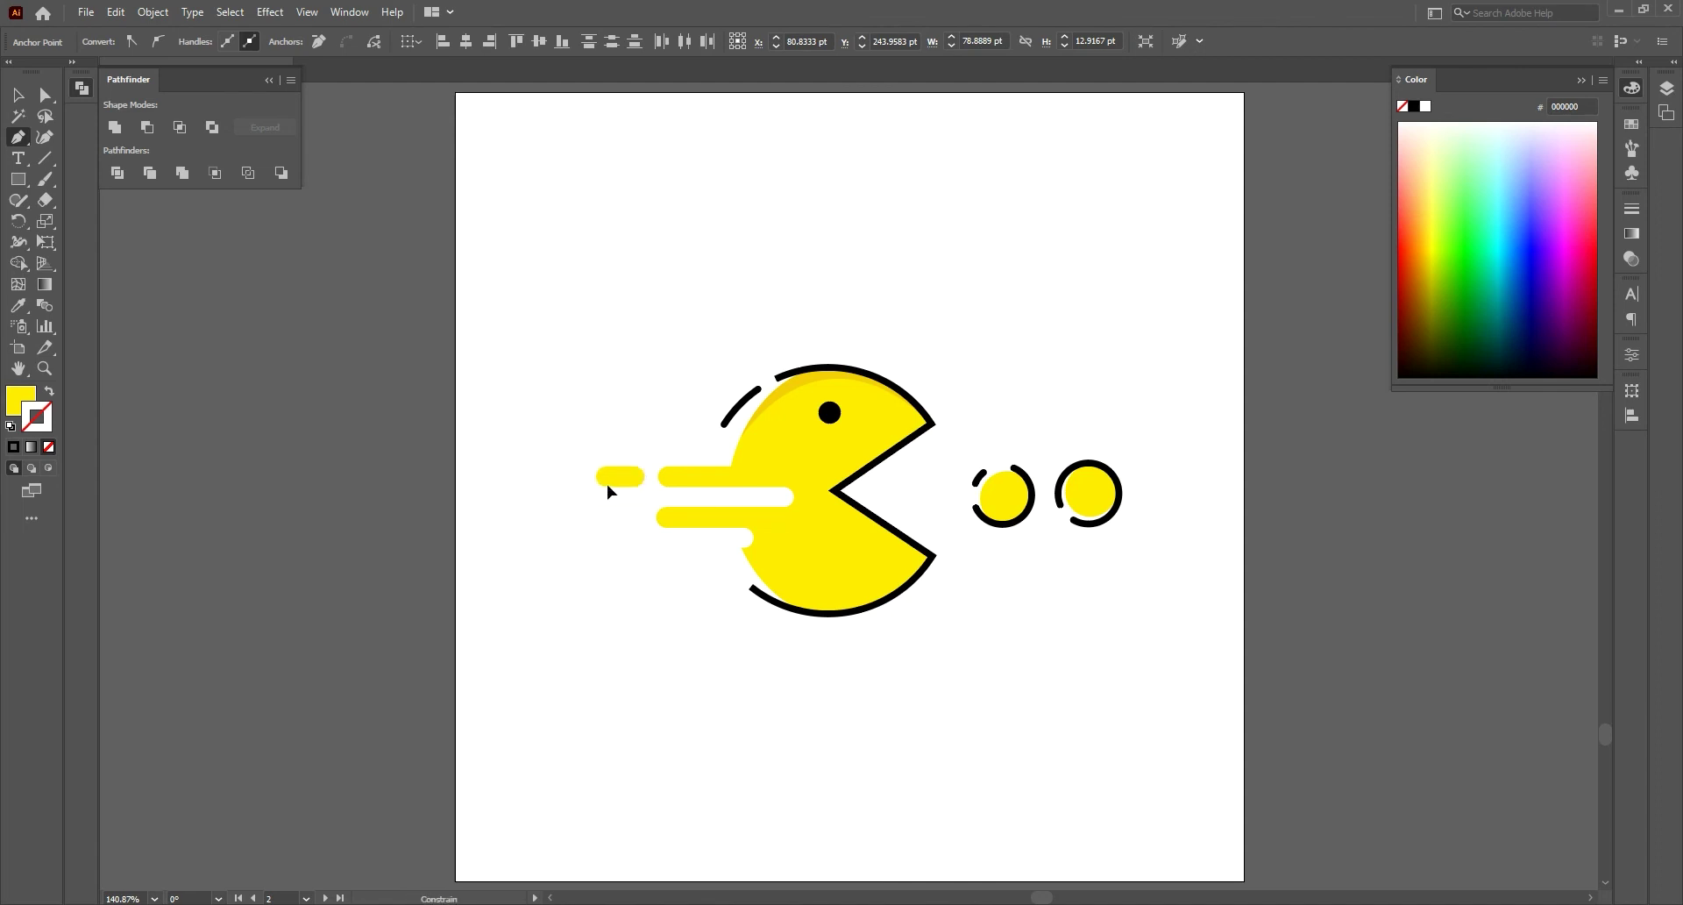
Step: Try deleting an upper-stripe anchor, undo it, then copy the small dash directly below
ctrl+click(778, 496)
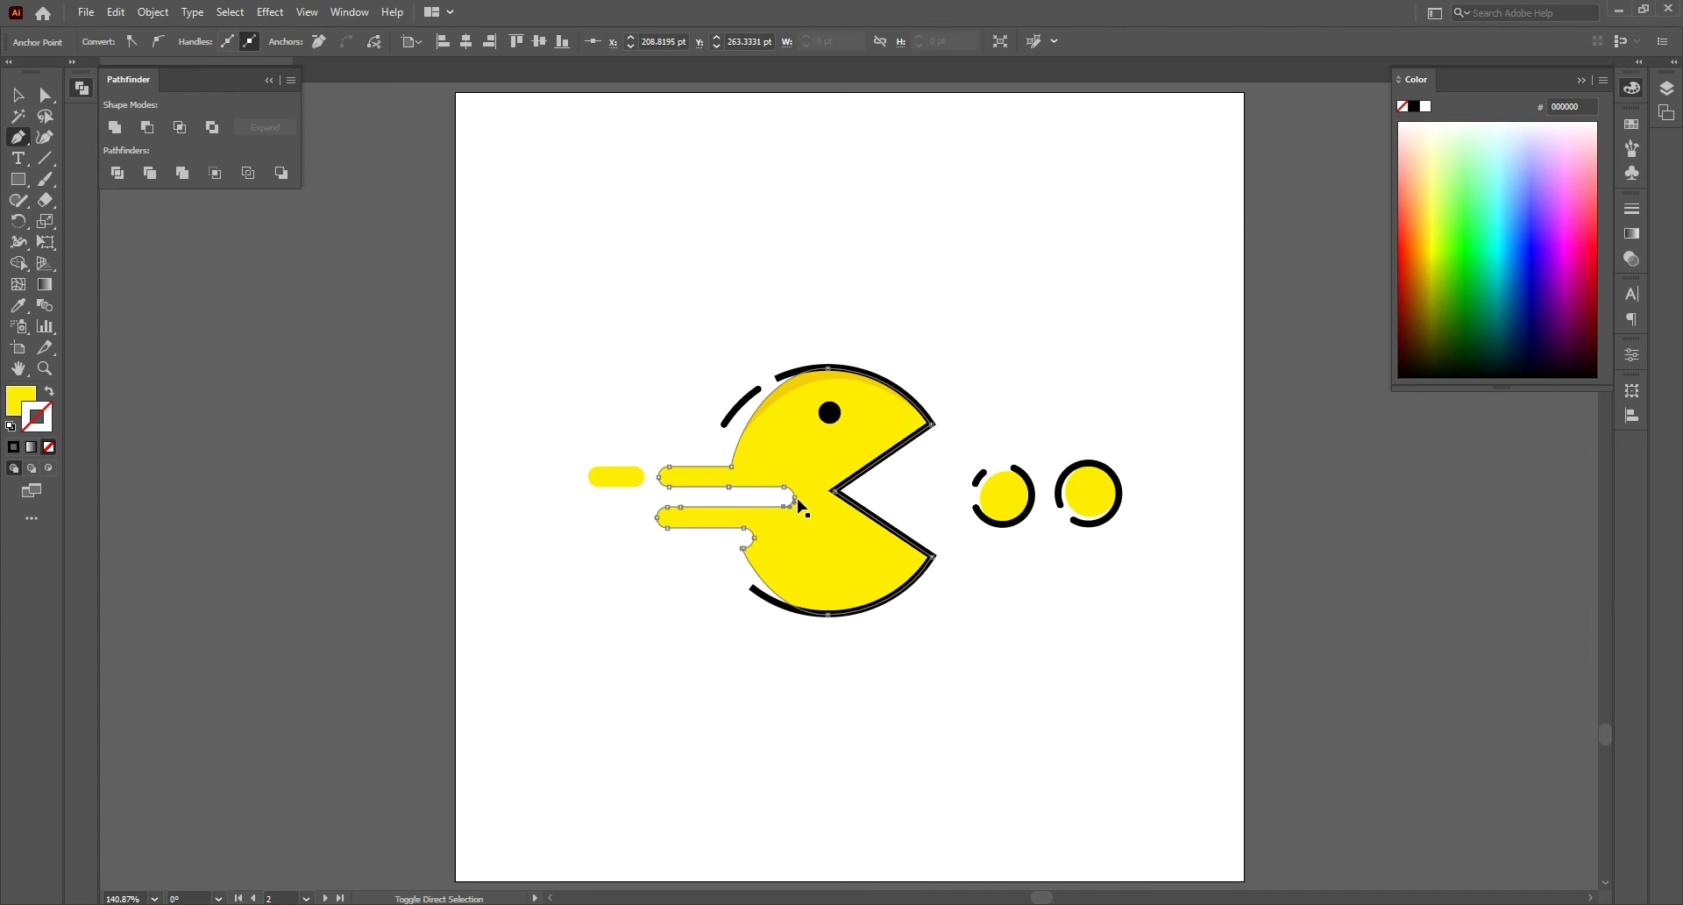
ctrl+click(785, 508)
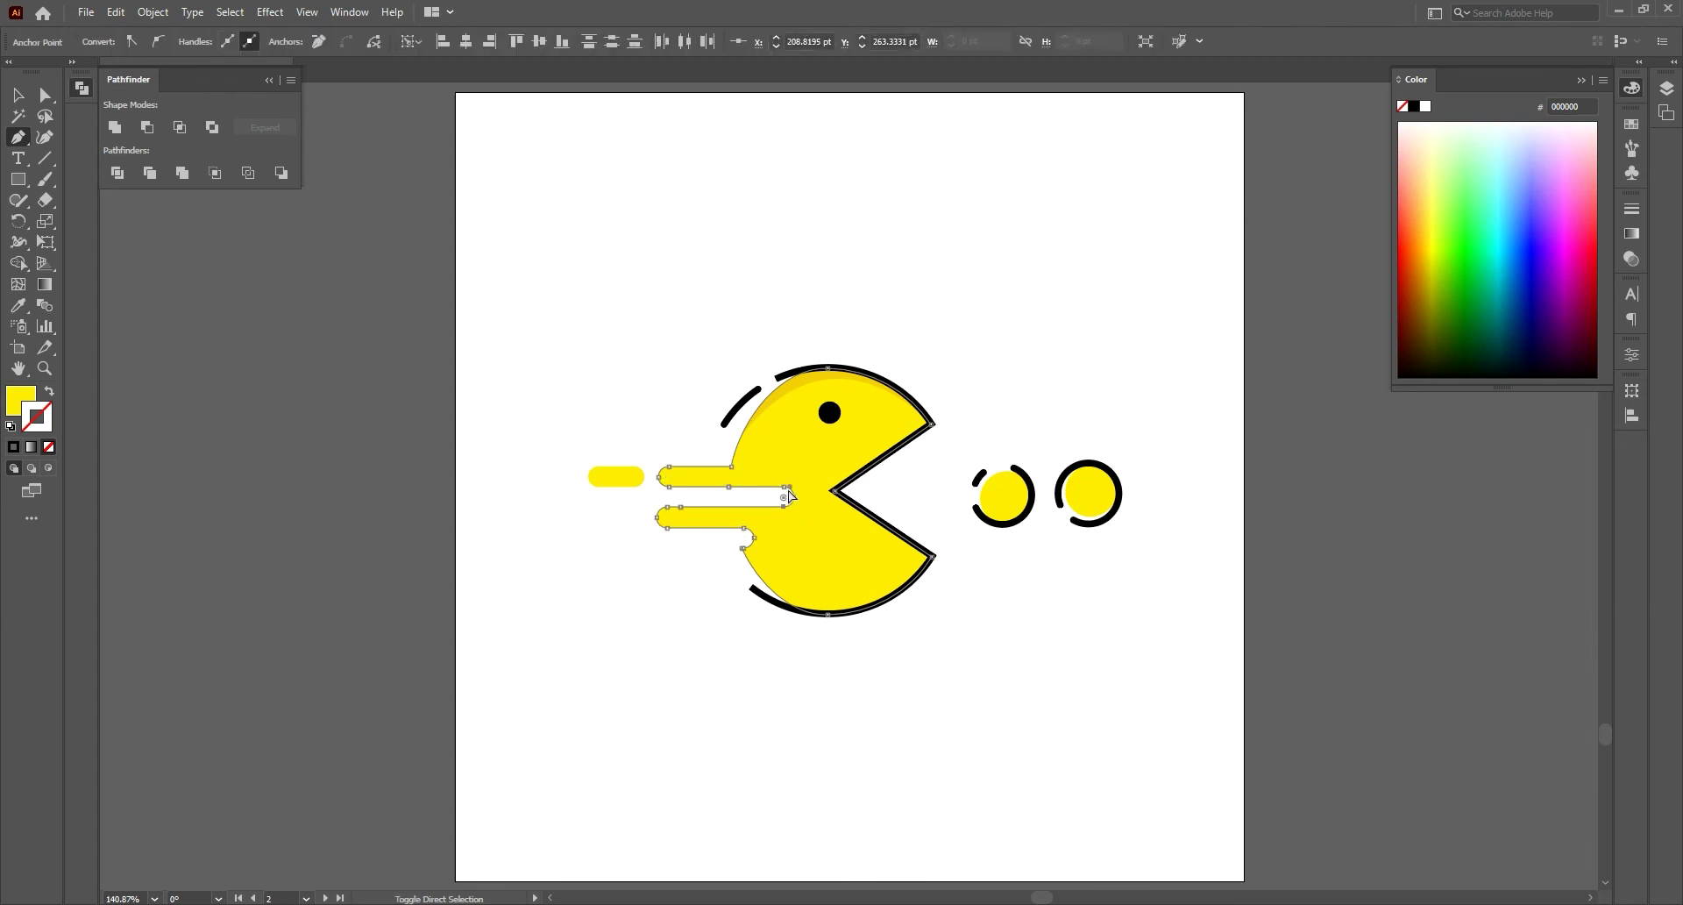
click(786, 492)
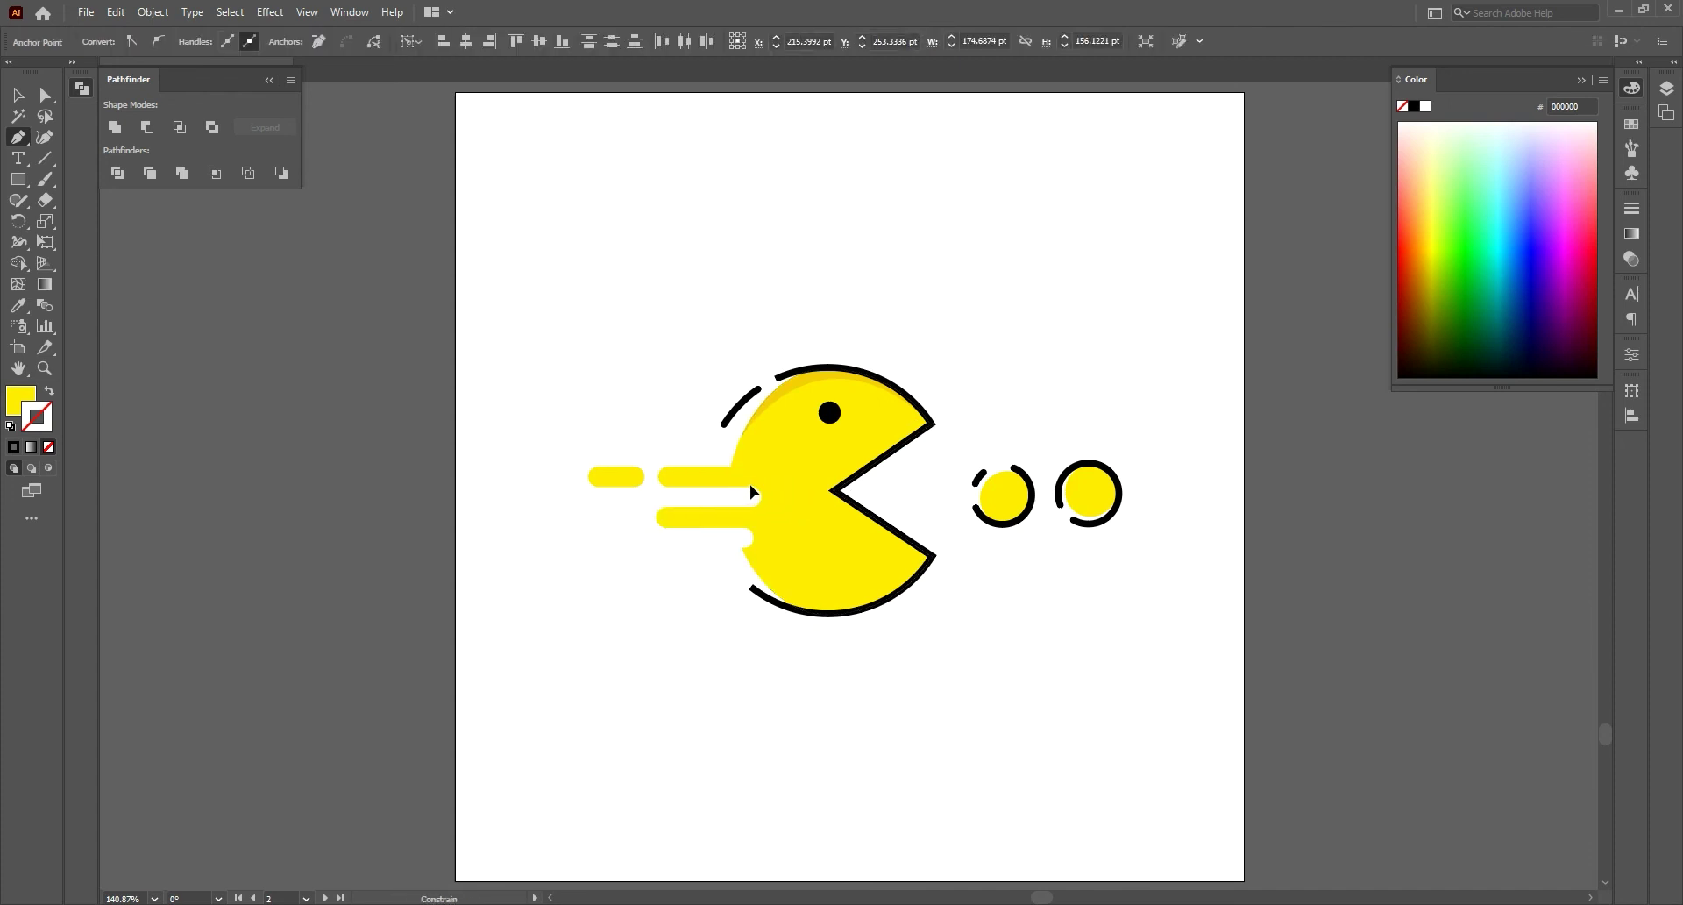
key(ctrl+z)
key(v)
click(616, 478)
drag(616, 481, 627, 520)
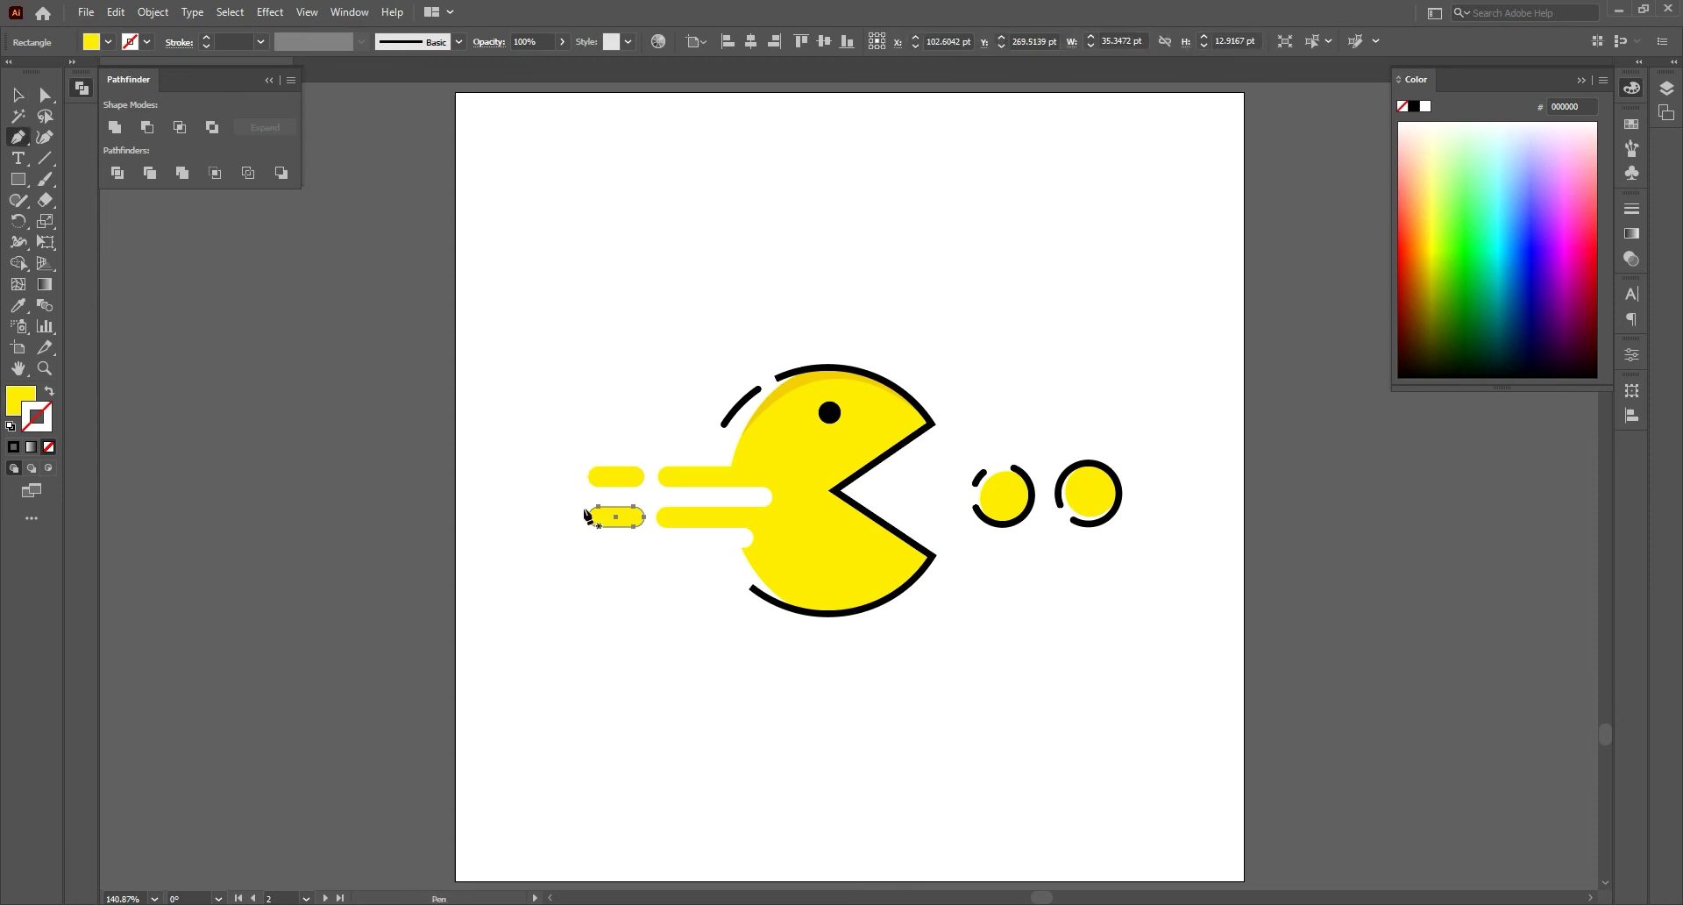
Step: Stretch the lower dash's left end further left
key(p)
key(ctrl+z)
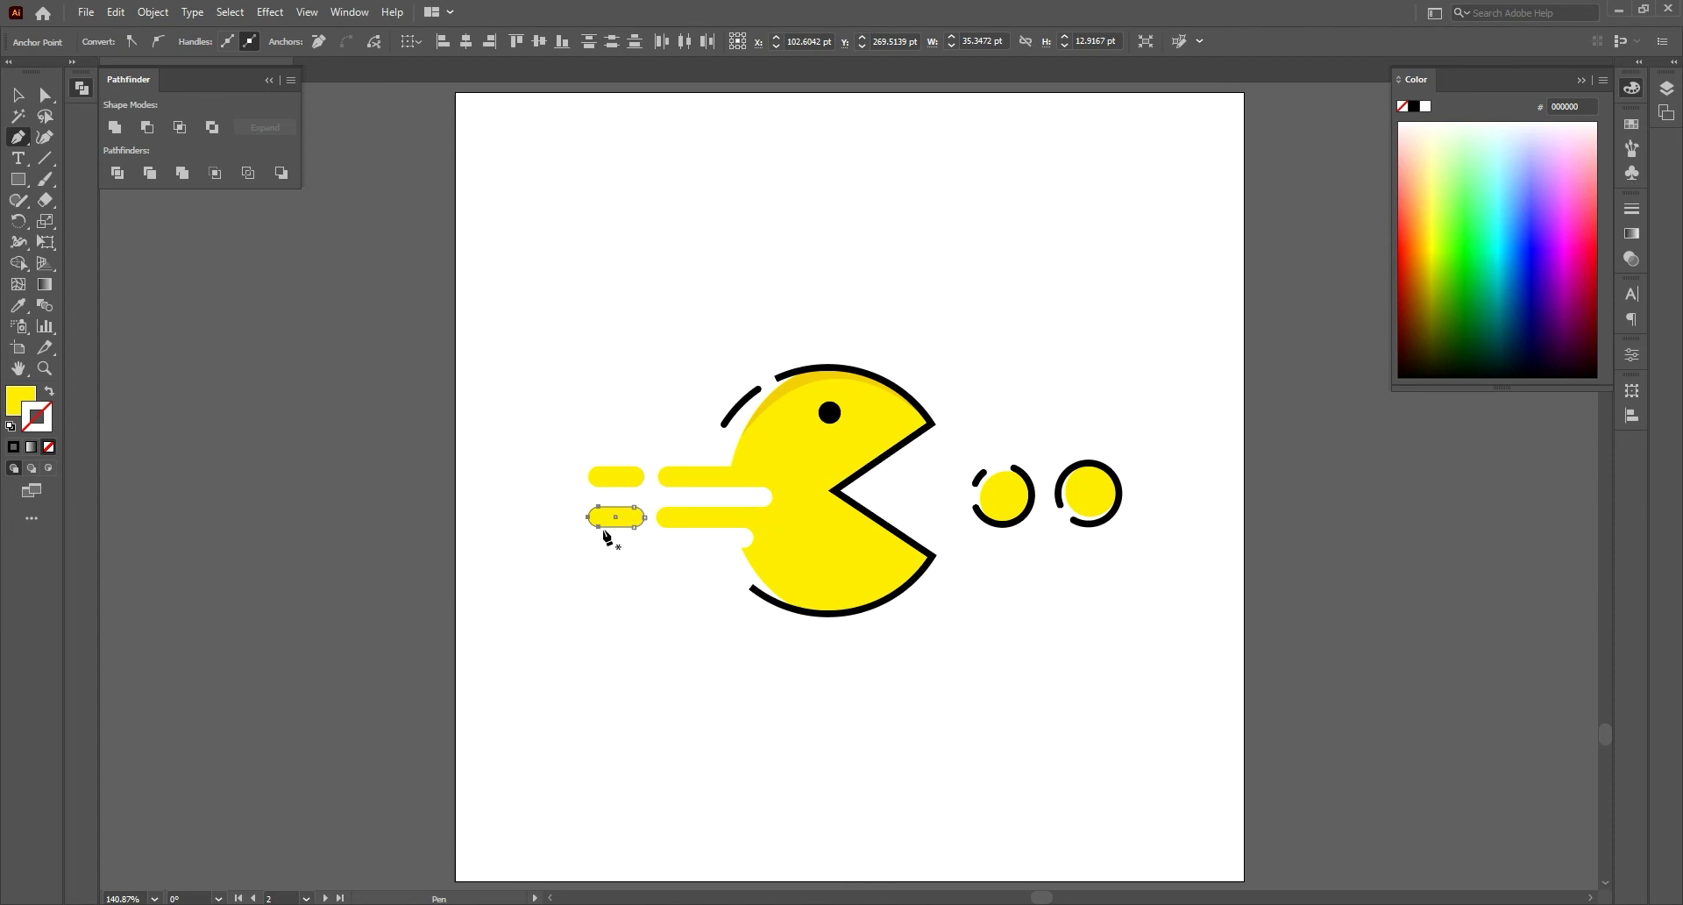
ctrl+click(598, 527)
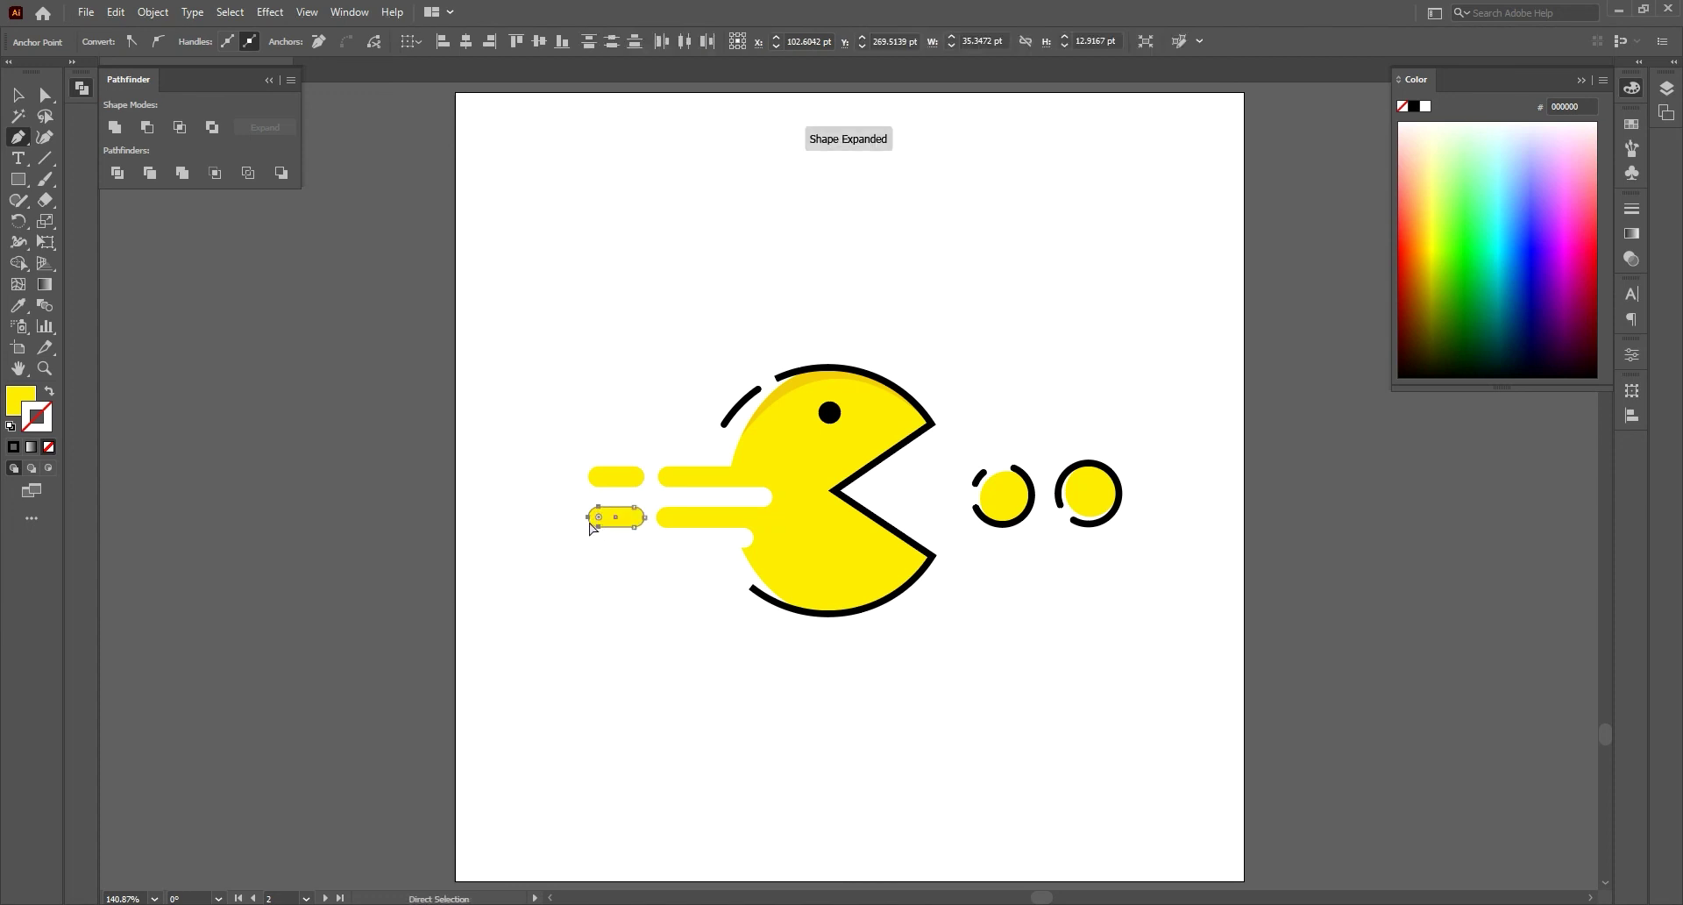
drag(596, 526, 570, 522)
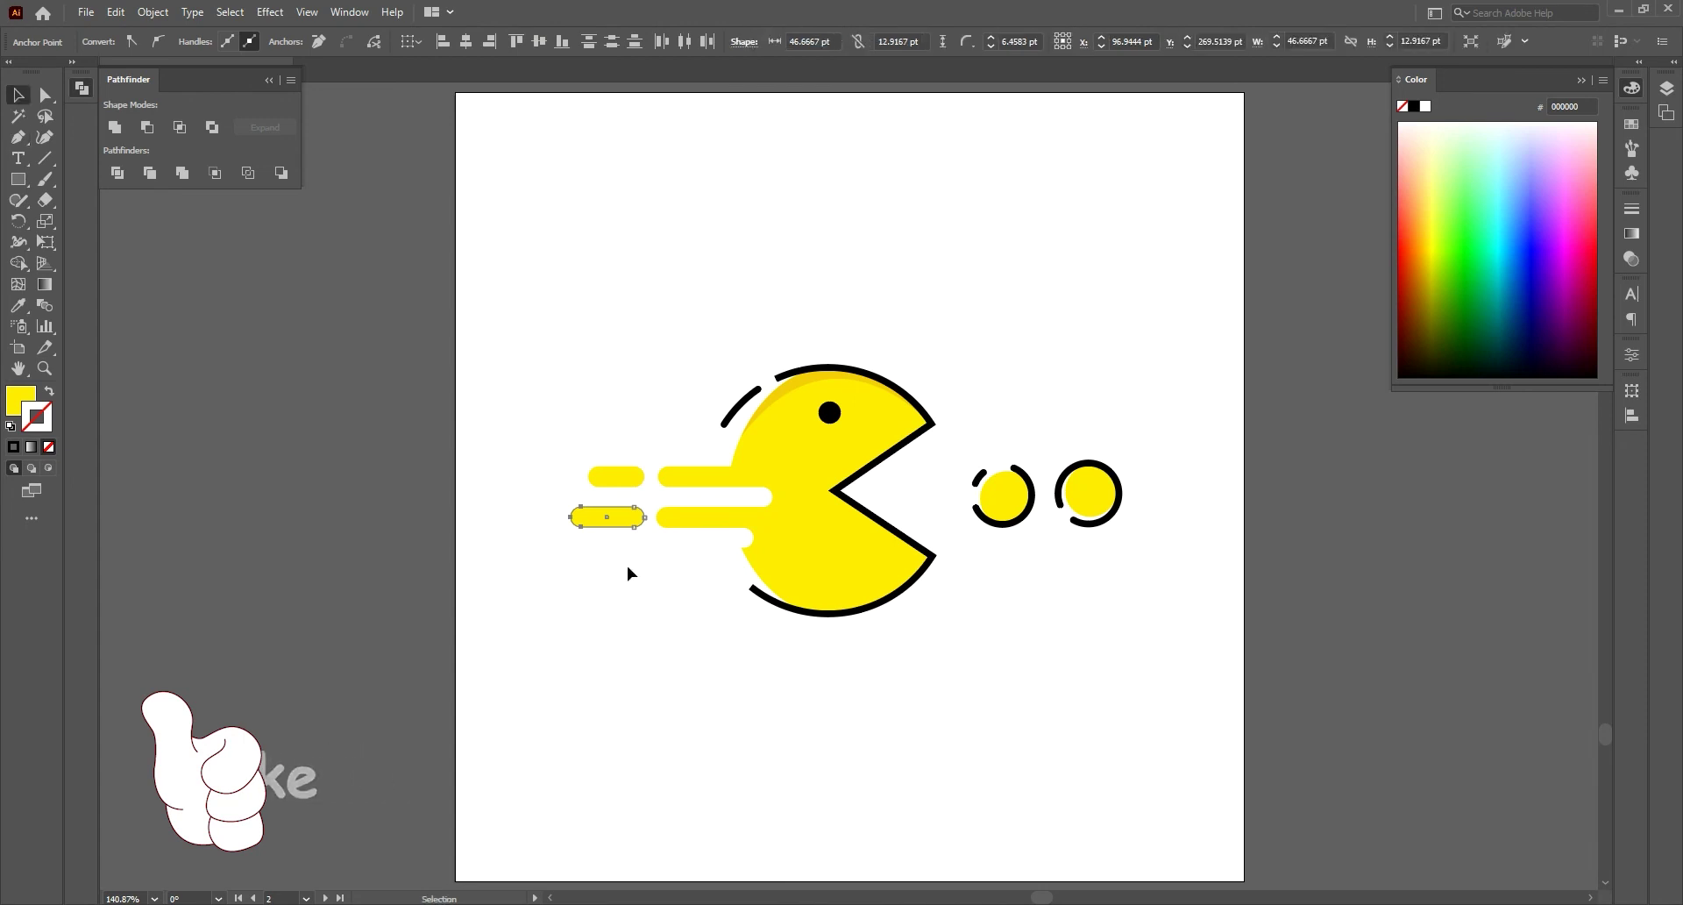
key(v)
Step: Copy the dash down beside the lowest stripe and shorten it by its left anchor
click(615, 525)
drag(614, 524, 730, 562)
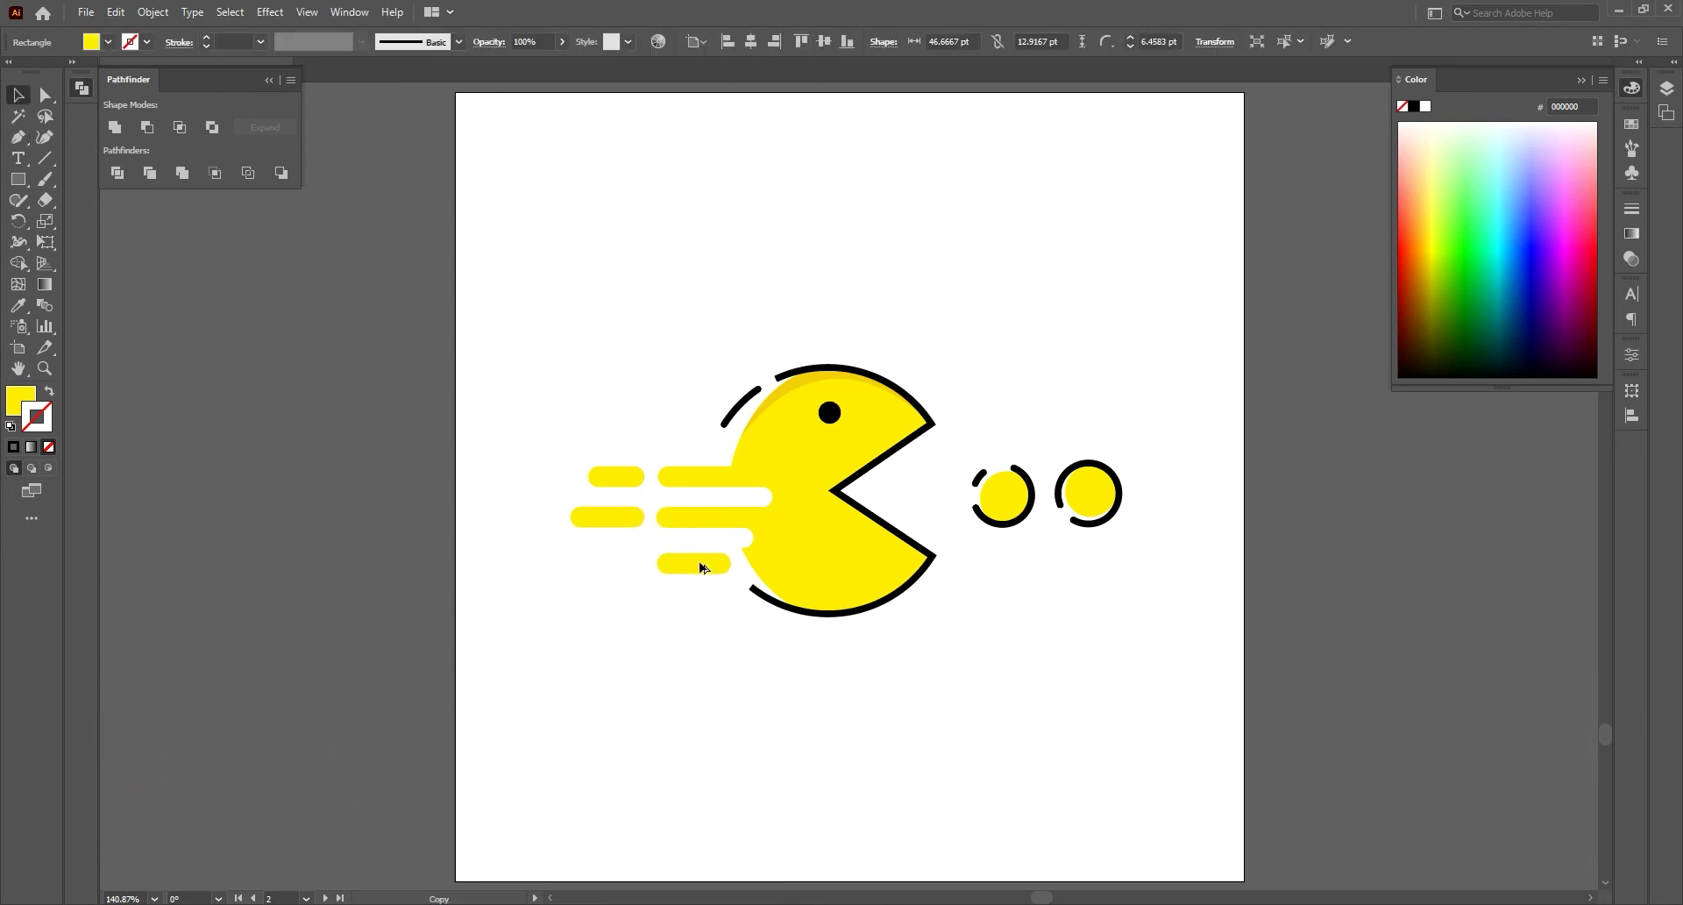
drag(735, 561, 651, 562)
key(a)
mouse_move(619, 547)
mouse_down()
mouse_move(647, 593)
mouse_move(655, 574)
mouse_up()
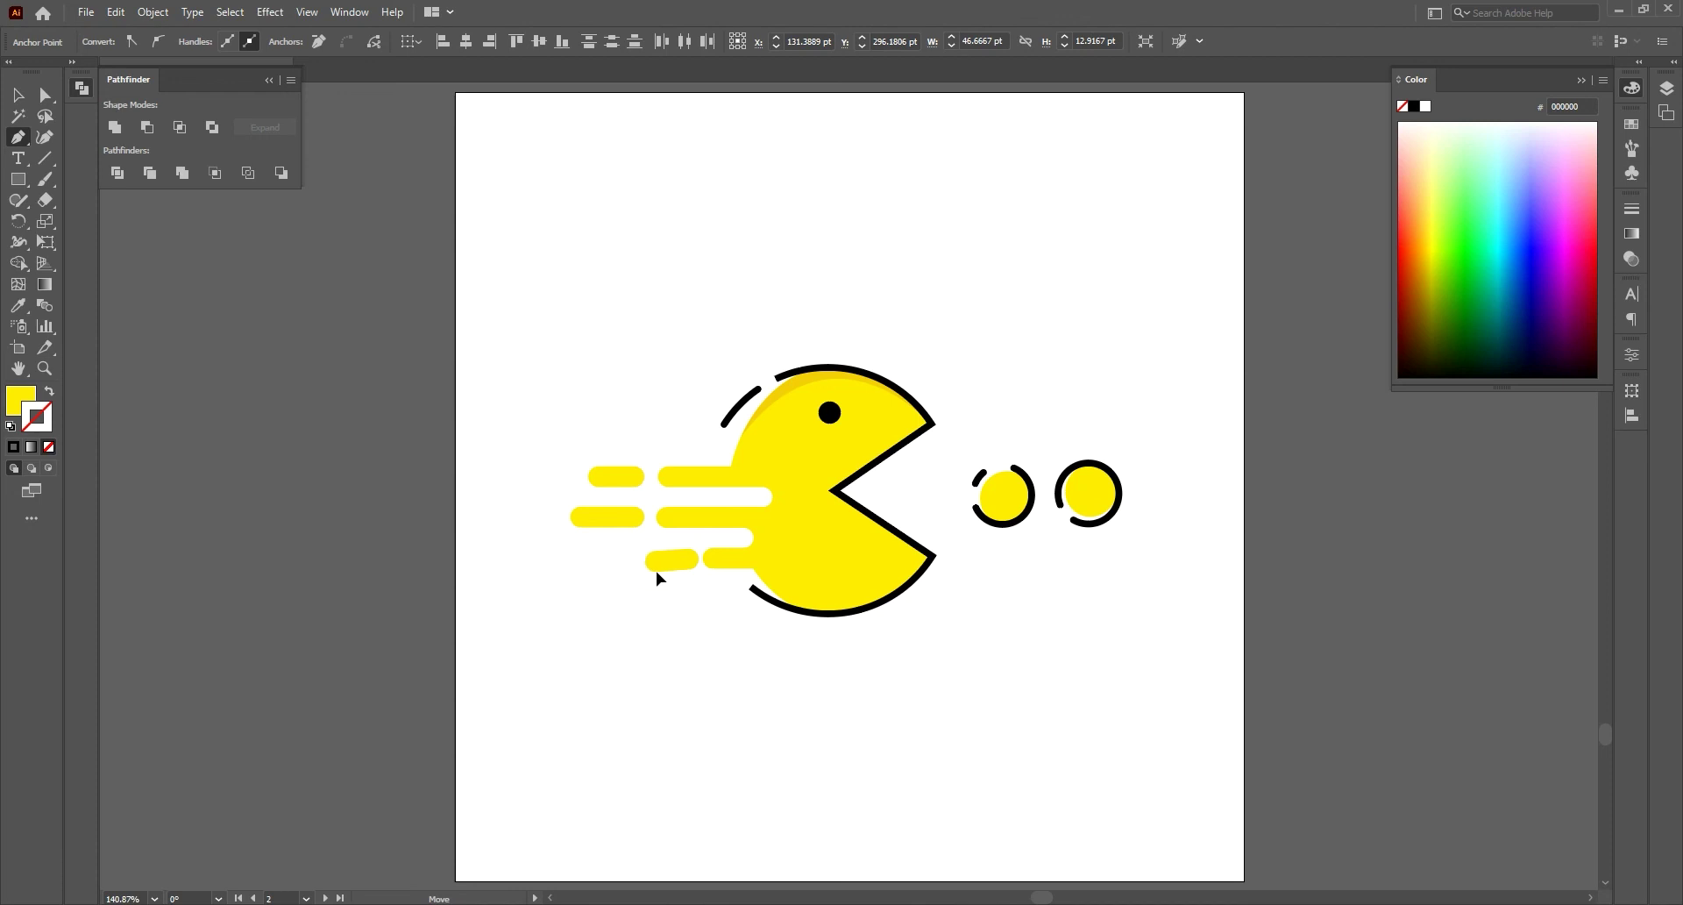
key(v)
click(698, 629)
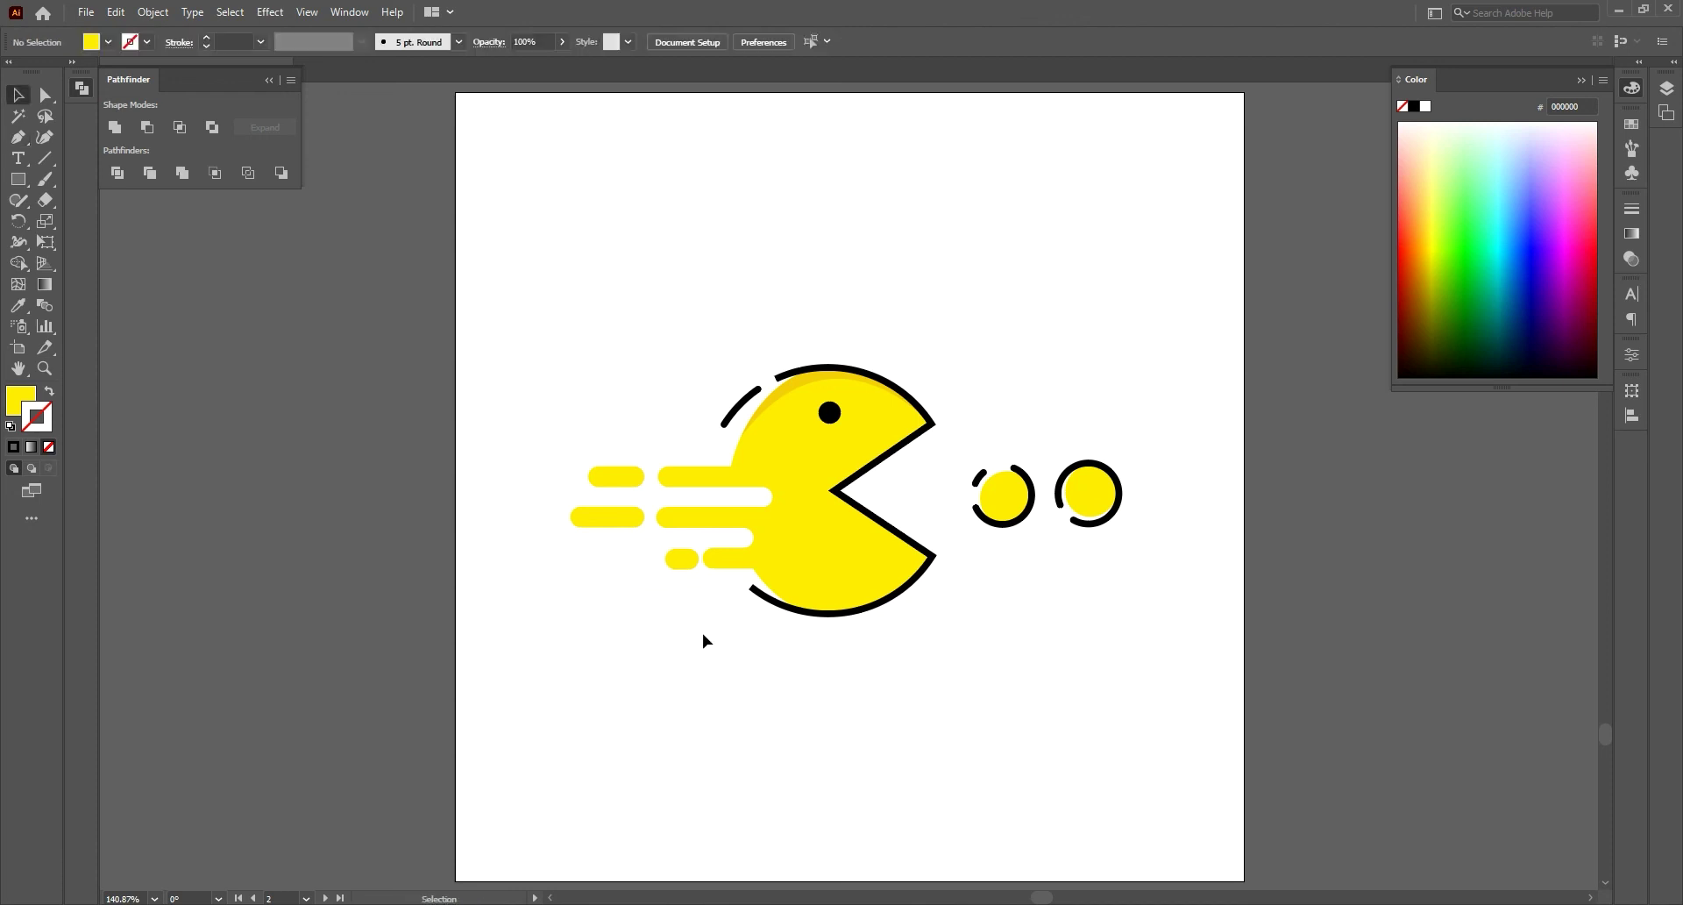
Step: Nudge the whole illustration left and down, then draw a horizontal line below Pac-Man
click(789, 405)
drag(633, 298, 1144, 571)
drag(841, 473, 827, 489)
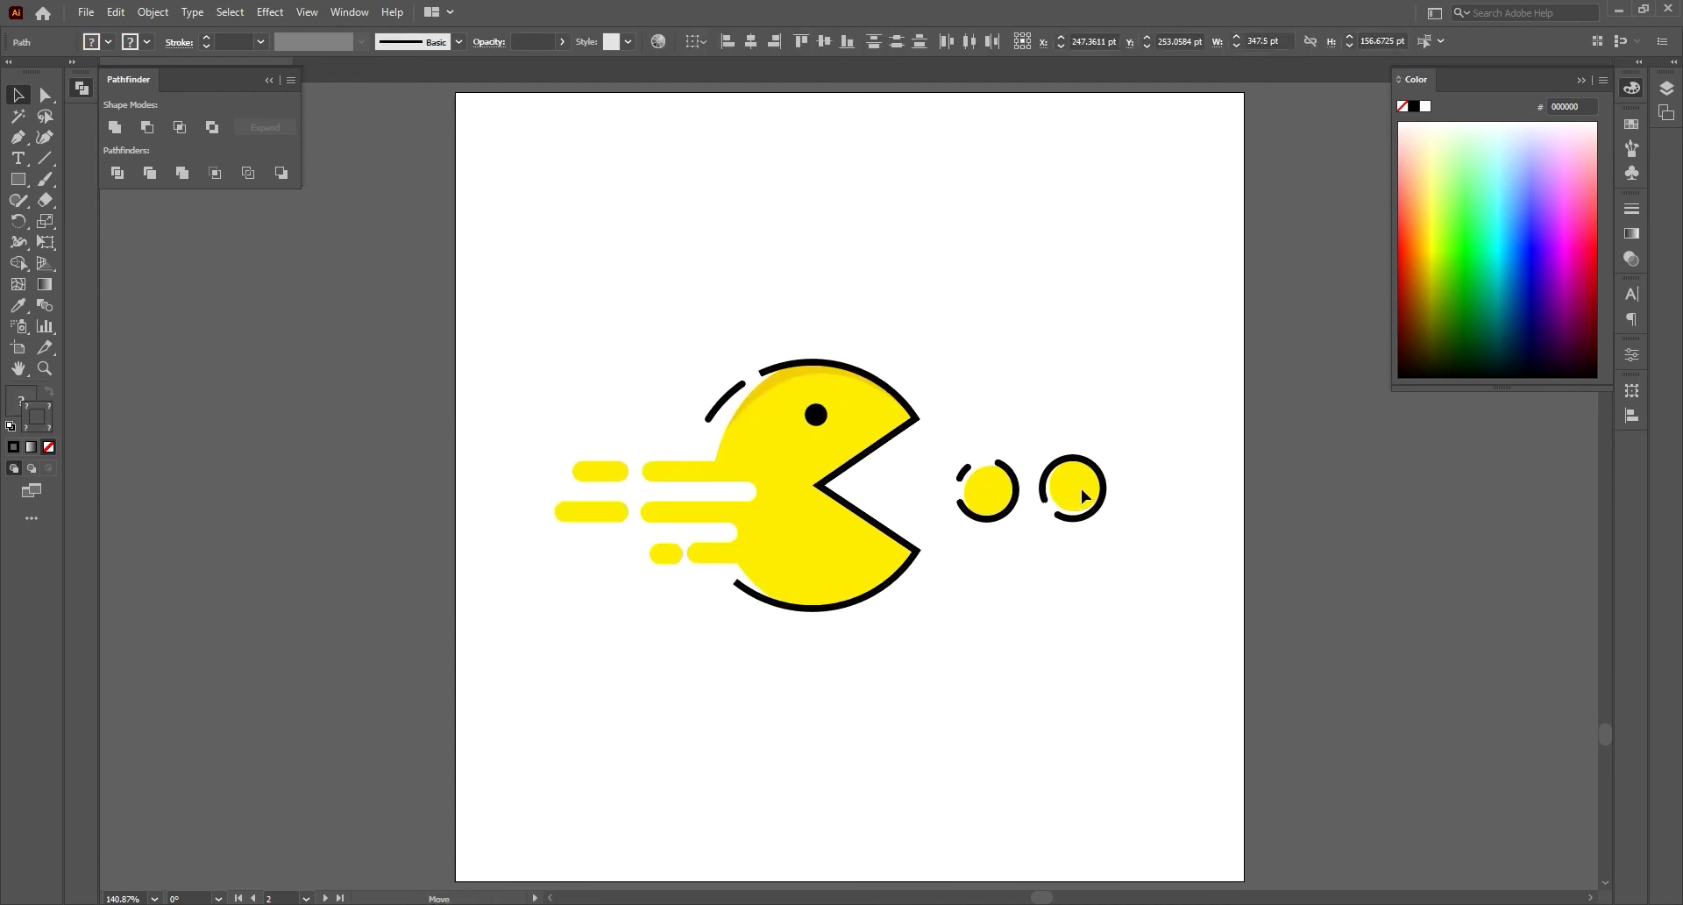
click(17, 137)
click(544, 666)
shift+click(1143, 668)
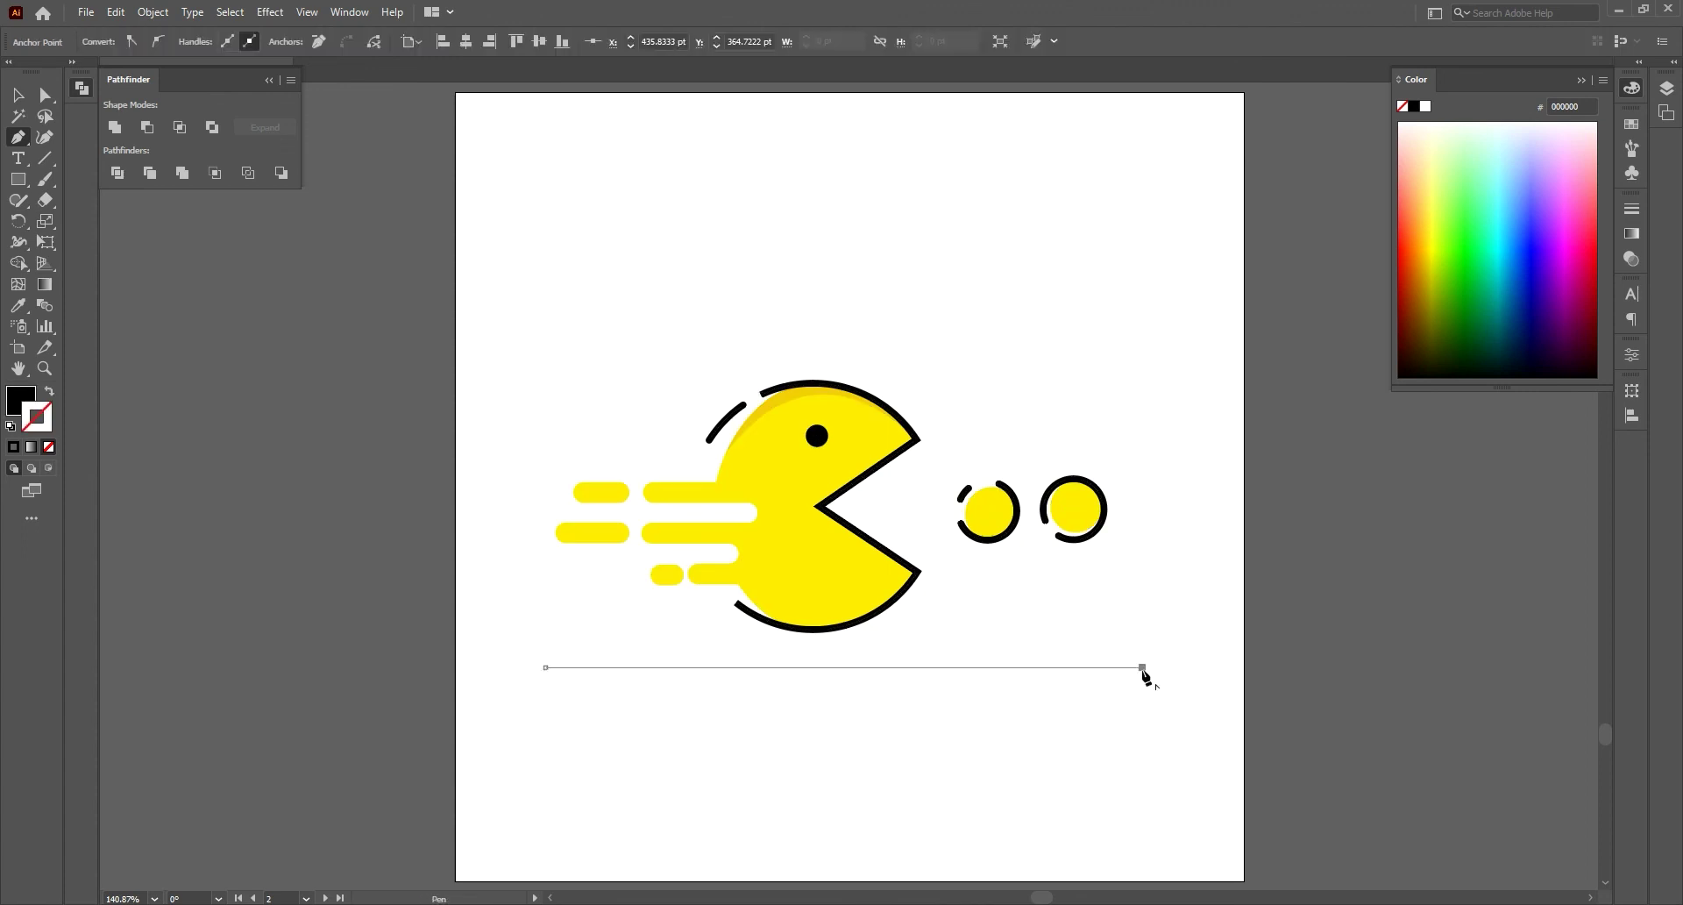
key(Escape)
Step: Give the ground line a black 4 pt stroke
click(13, 446)
click(17, 94)
drag(486, 653, 570, 680)
click(230, 41)
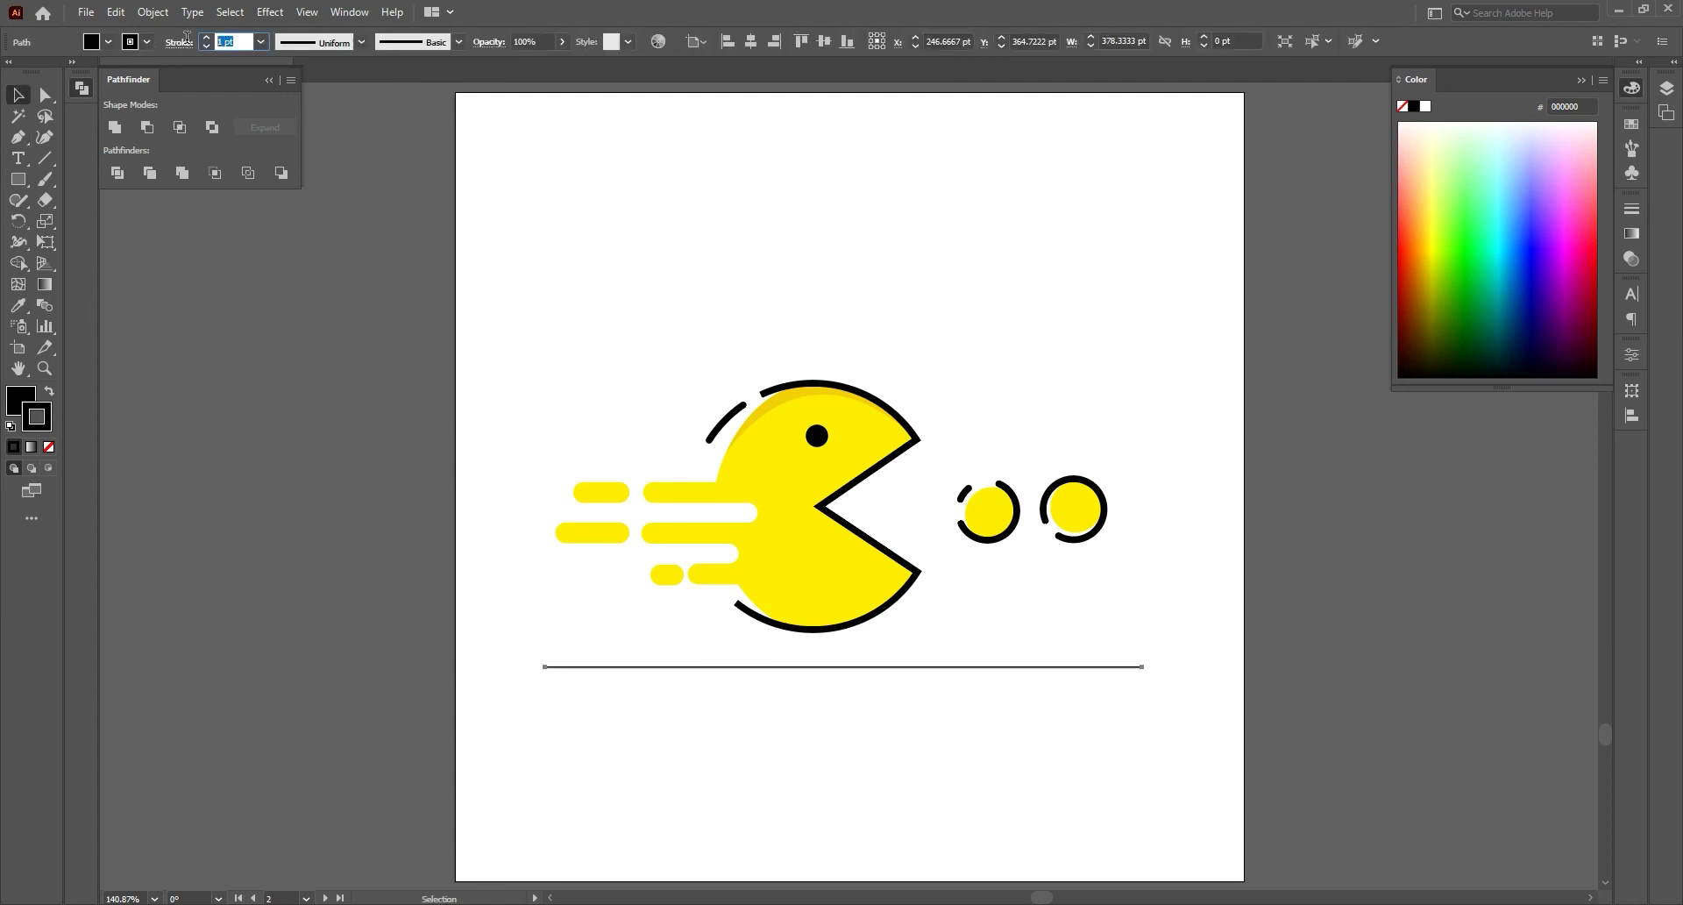
text(4)
key(Return)
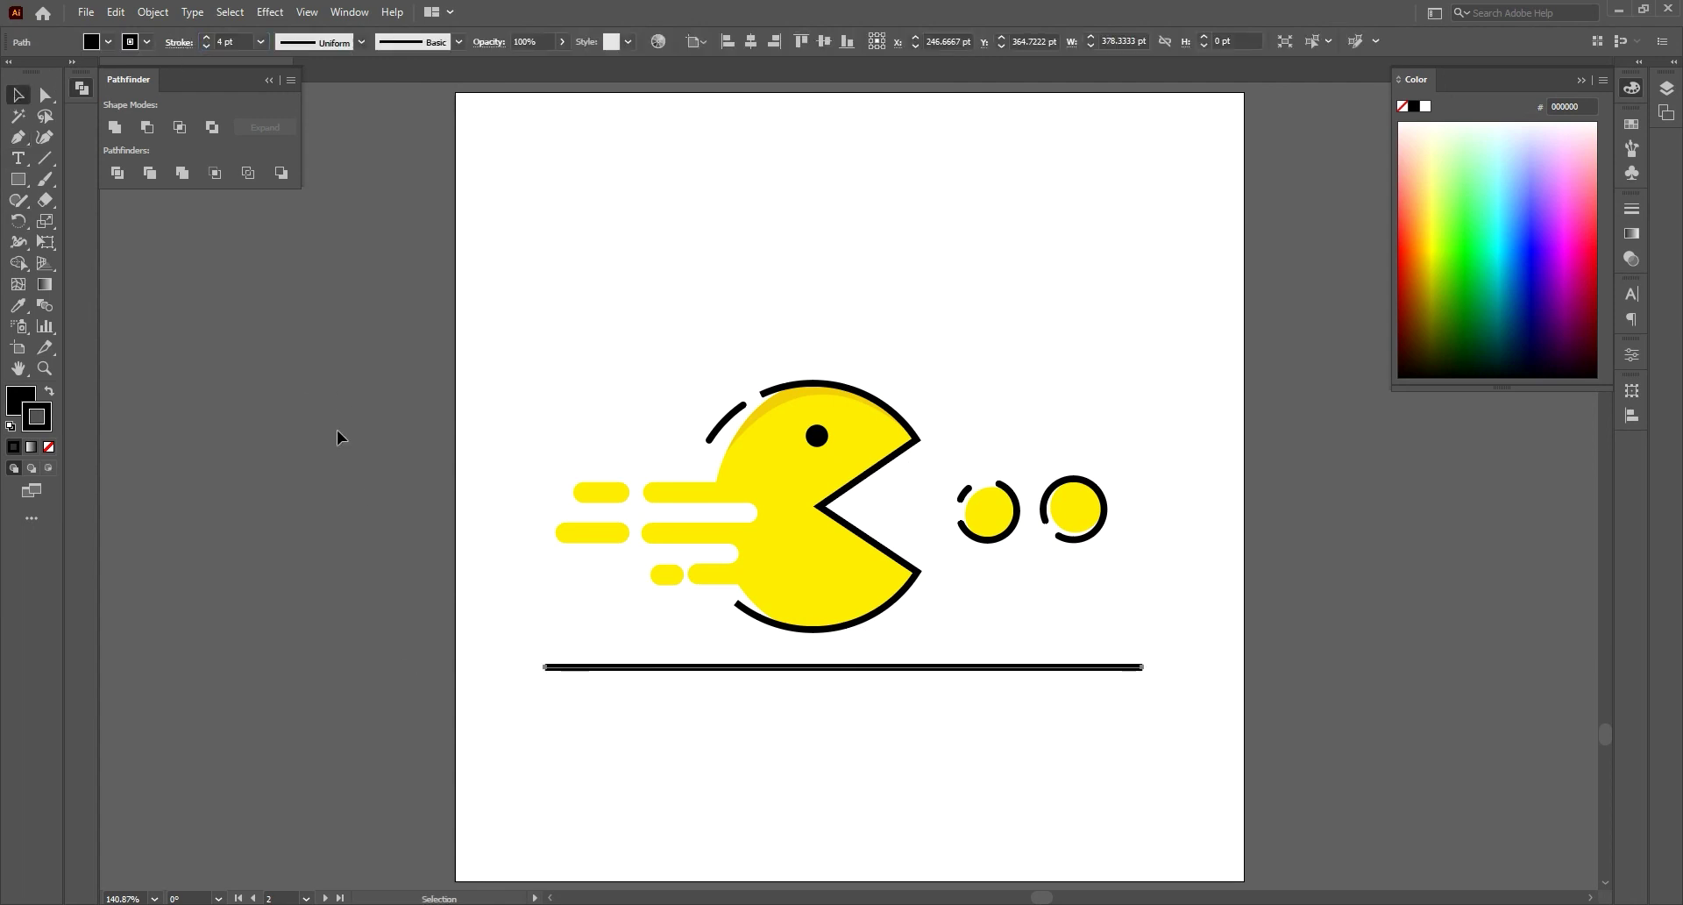
click(179, 43)
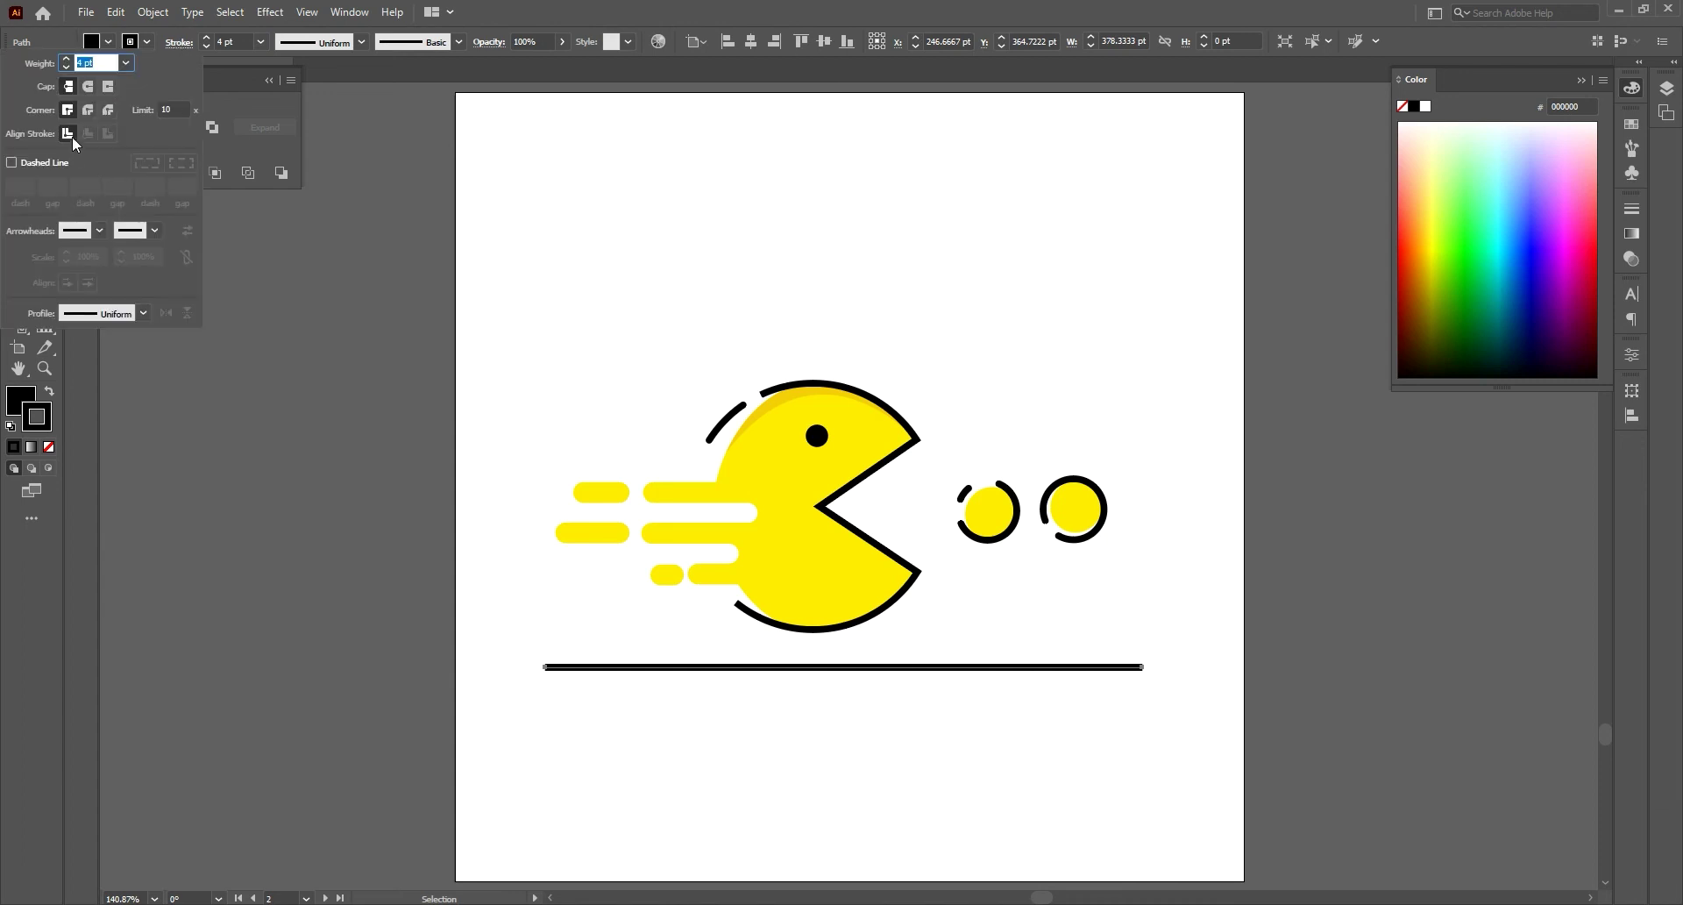
Step: Stretch the ground line to about 392 pt wide with Free Transform
key(e)
mouse_move(1143, 667)
mouse_down()
mouse_move(842, 677)
mouse_move(866, 667)
mouse_up()
drag(741, 680, 989, 680)
key(ctrl+z)
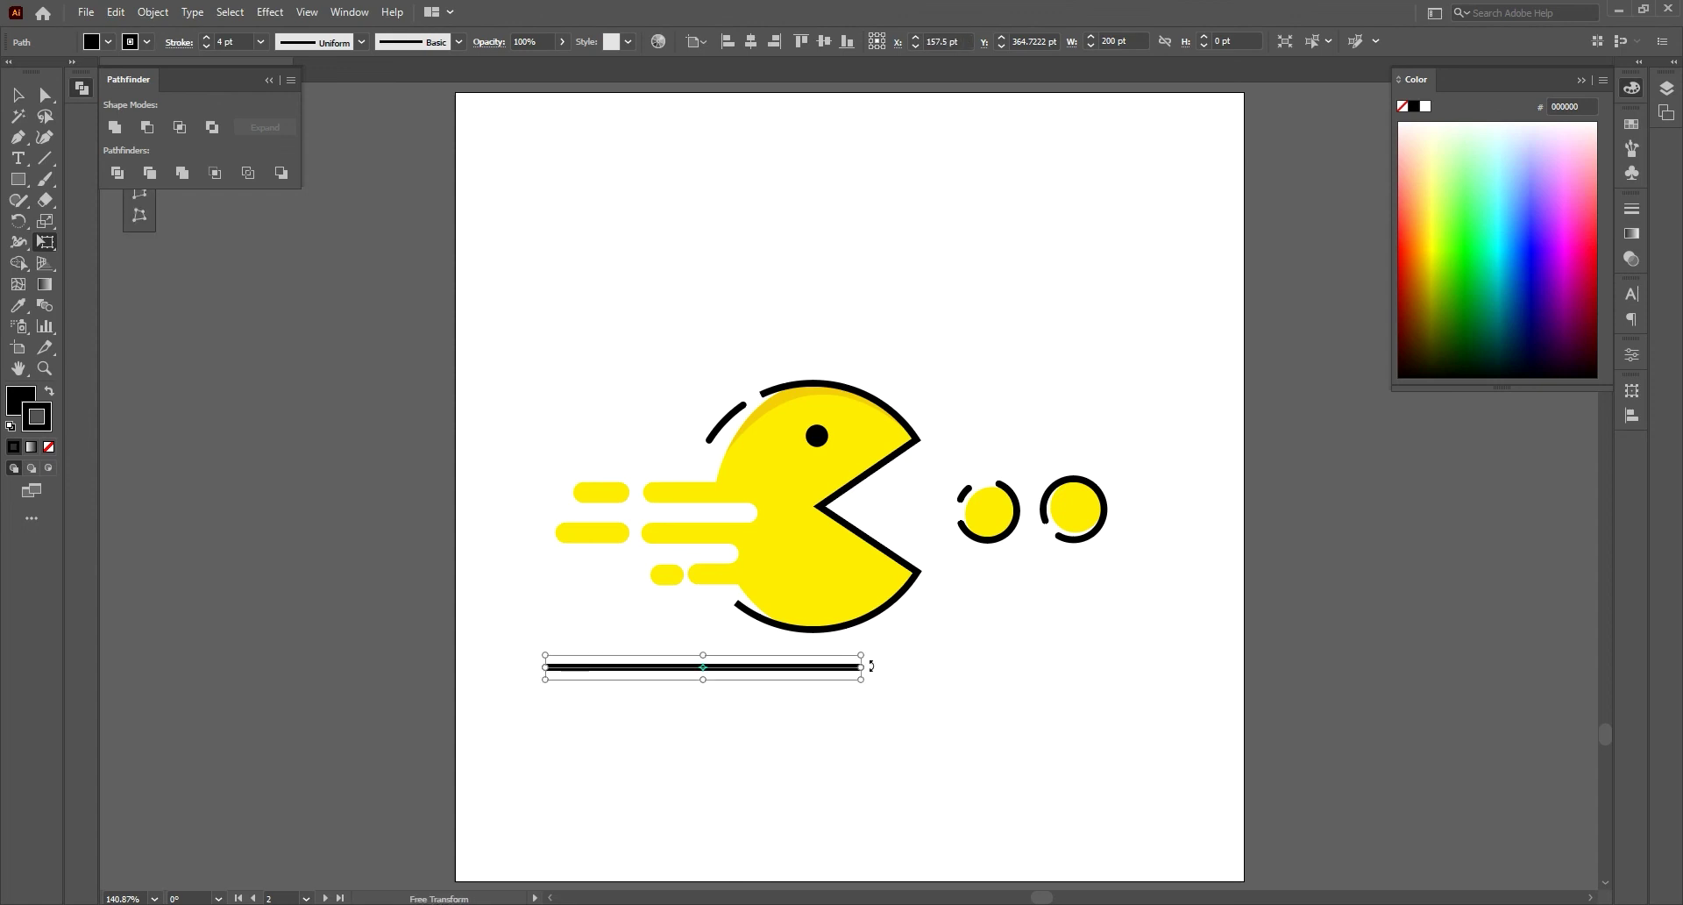
drag(861, 668, 1164, 667)
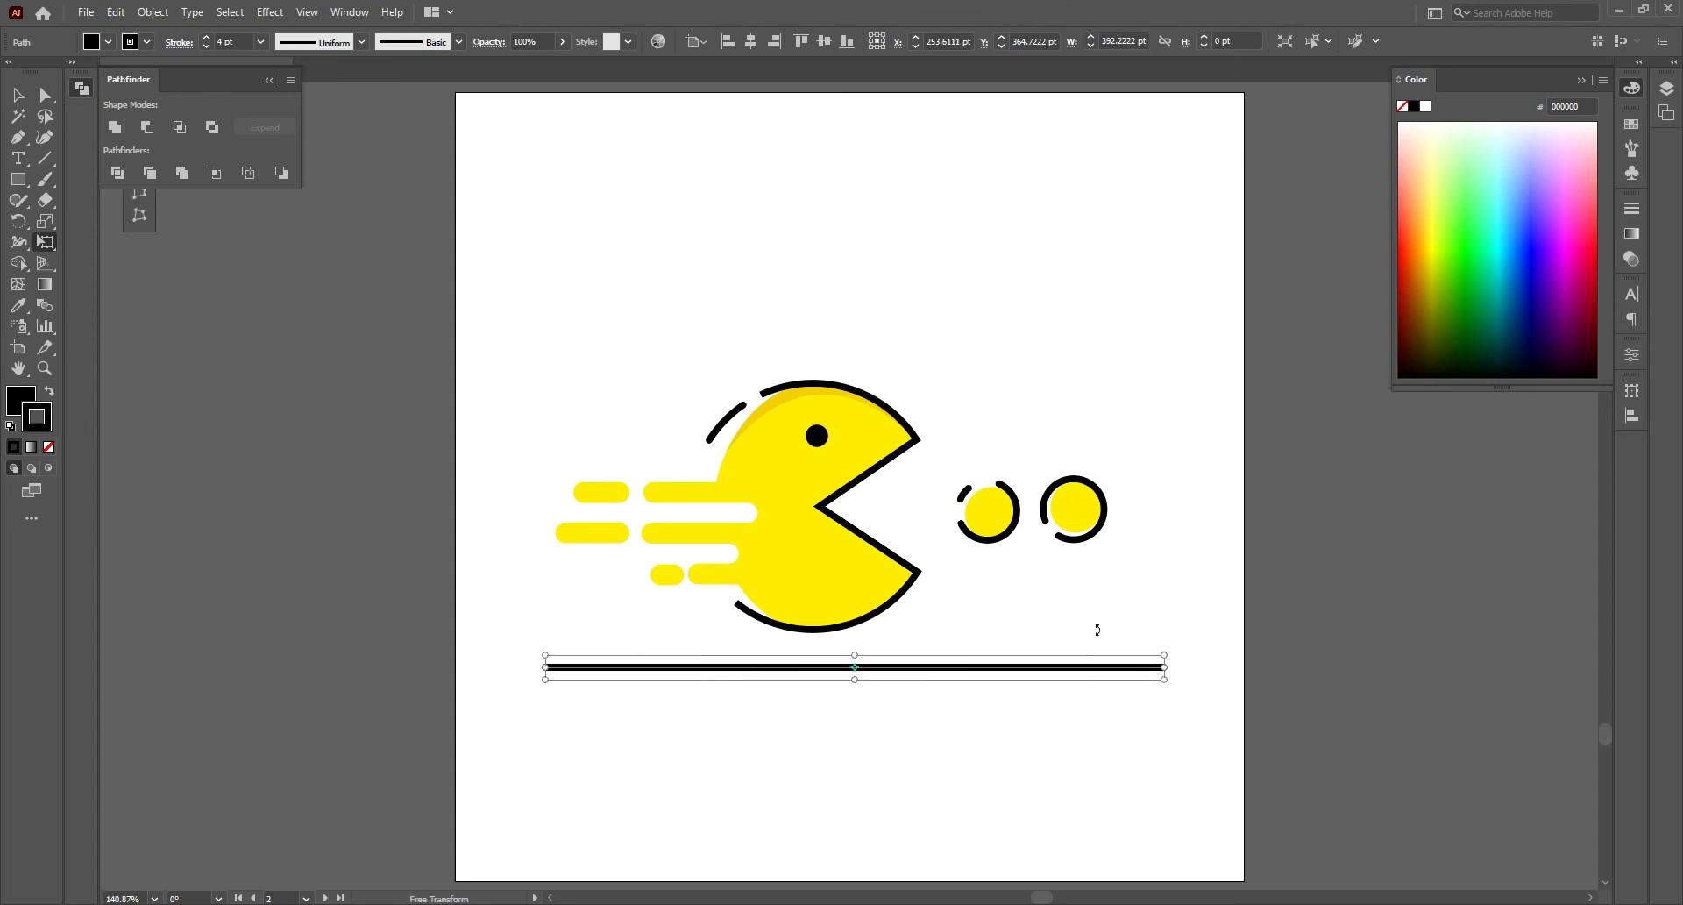
key(v)
Step: Make the ground line dashed with dash/gap values 12, 10, 20, 10, 50
click(180, 42)
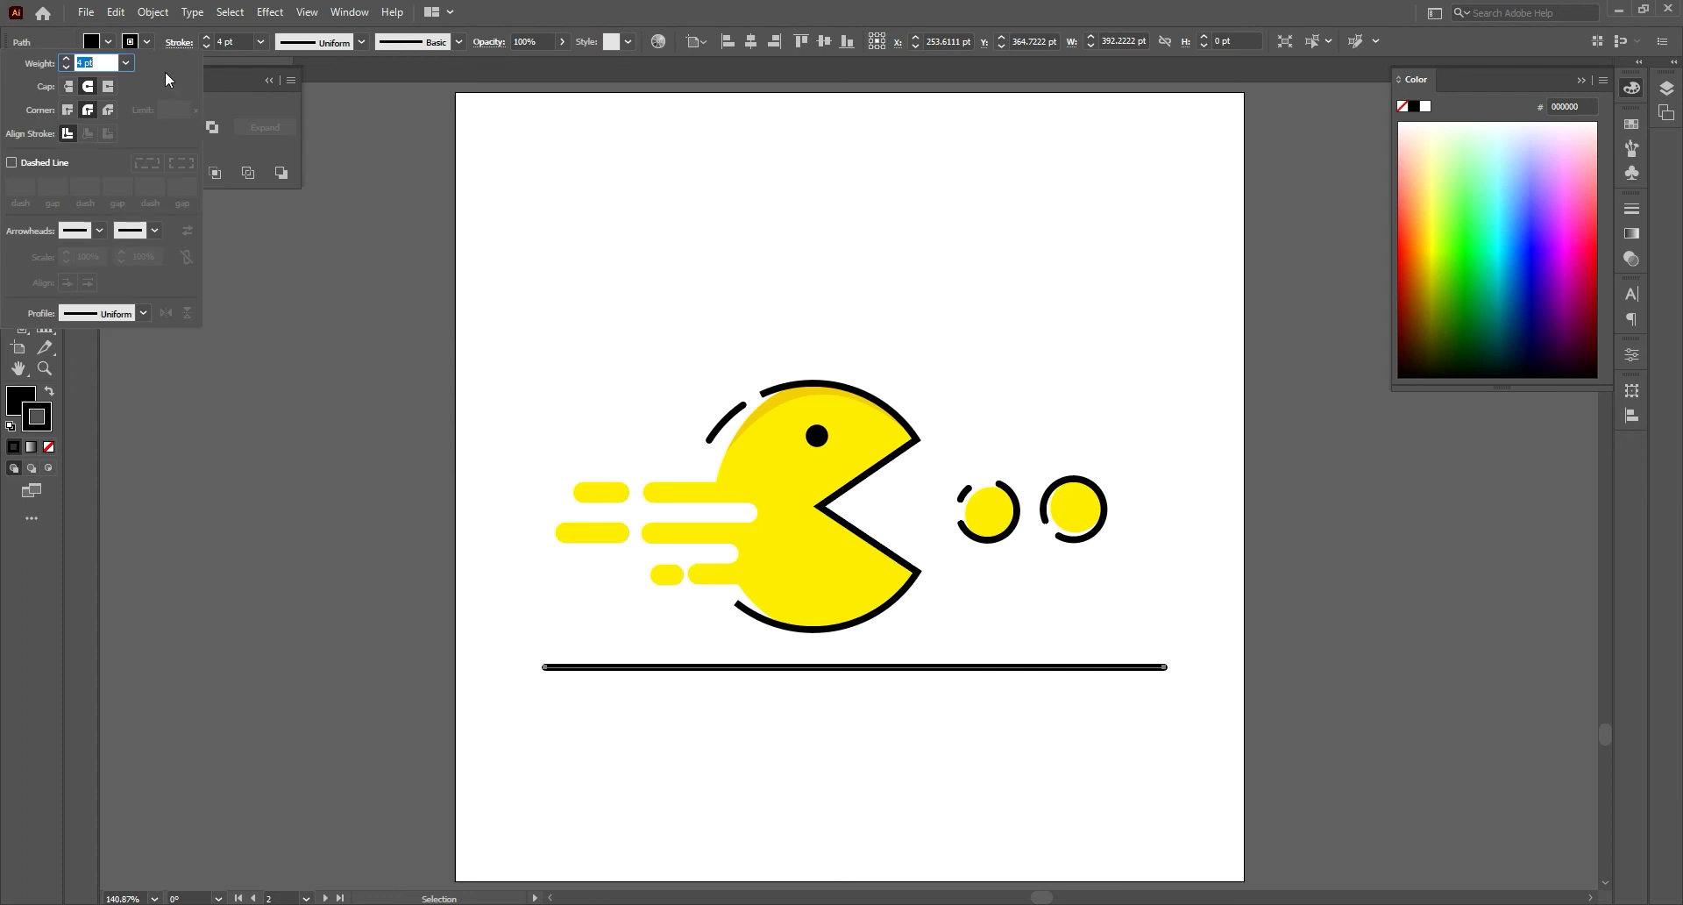
click(13, 162)
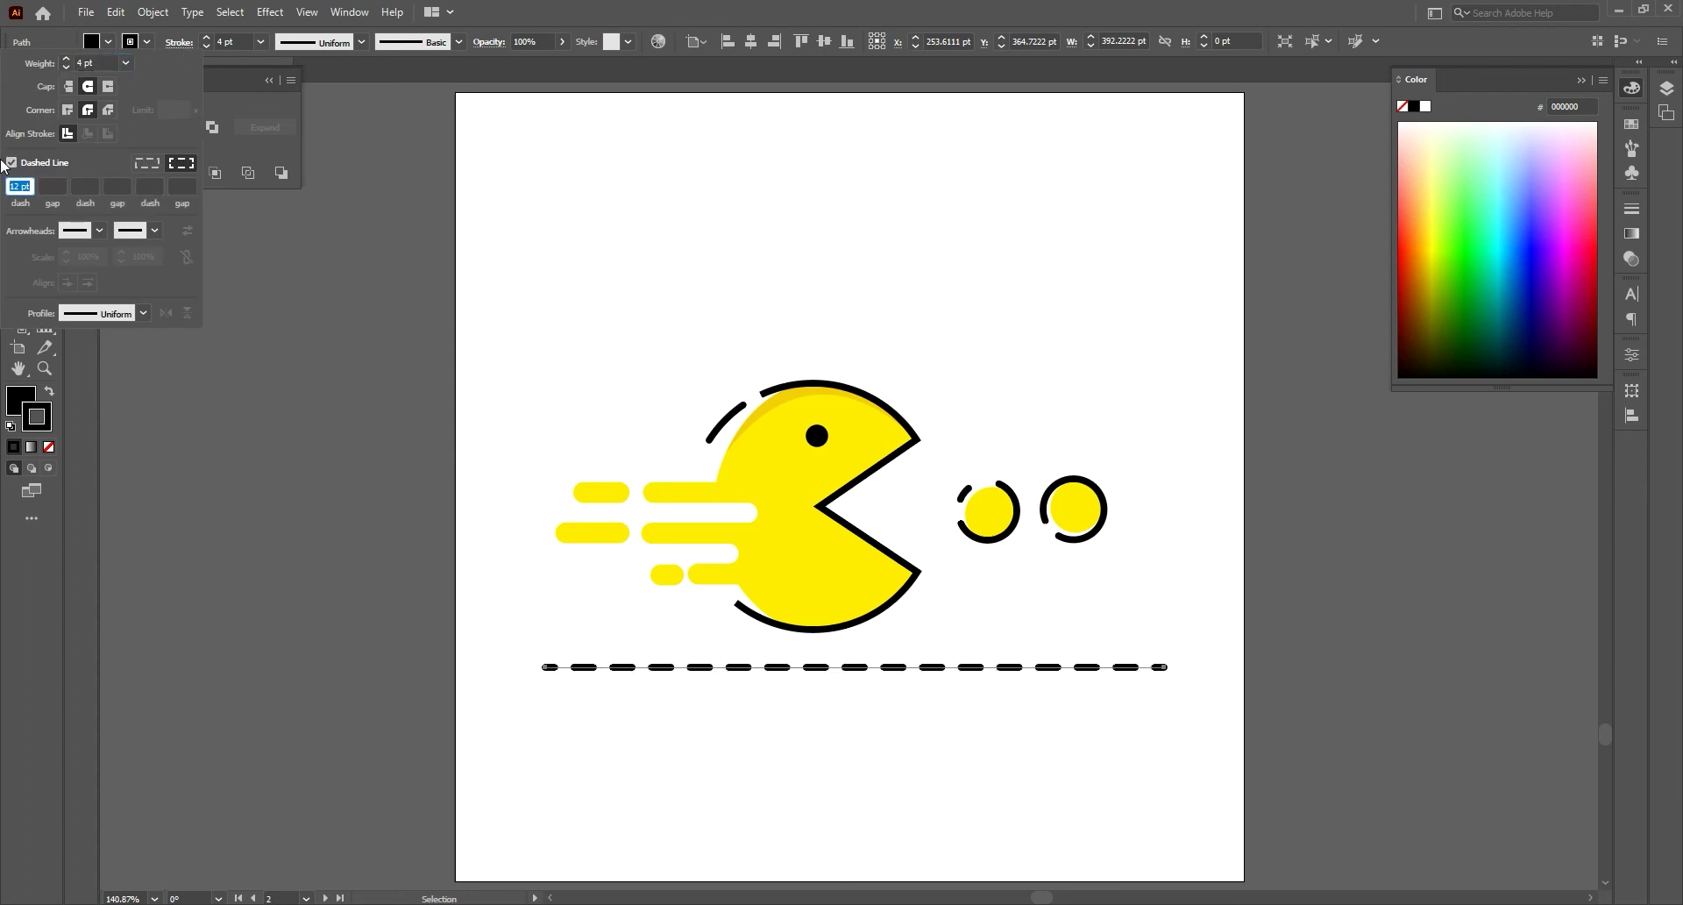
key(Tab)
text(0)
key(Tab)
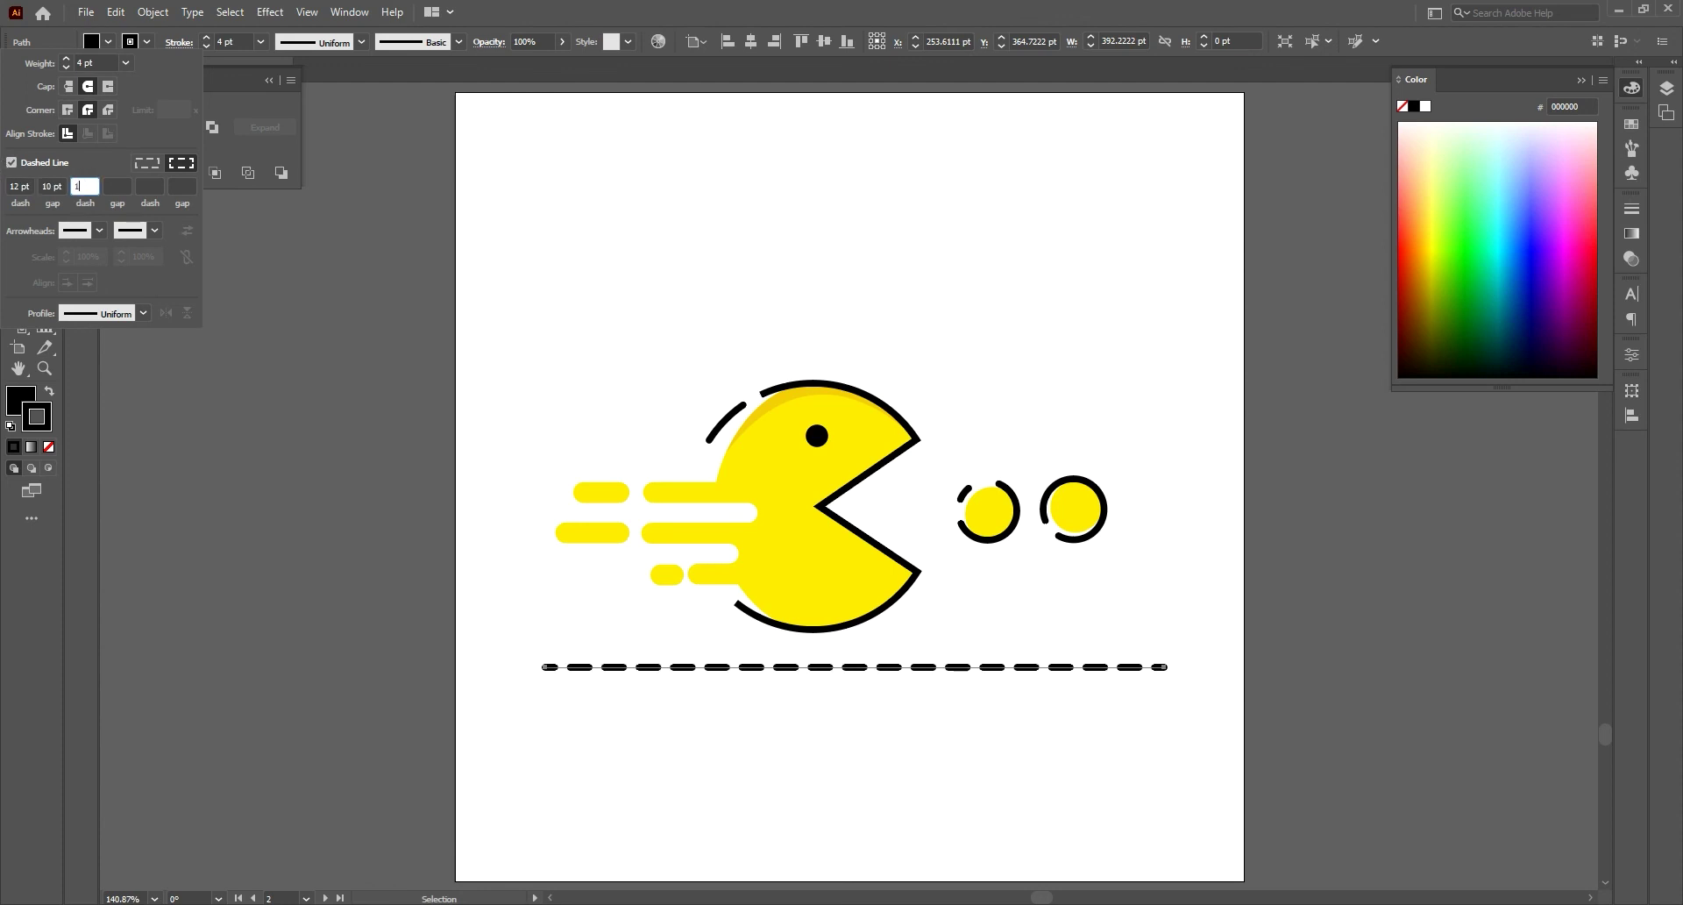
text(10)
key(Tab)
text(0)
key(Tab)
text(50)
key(Tab)
click(79, 184)
text(20)
key(Tab)
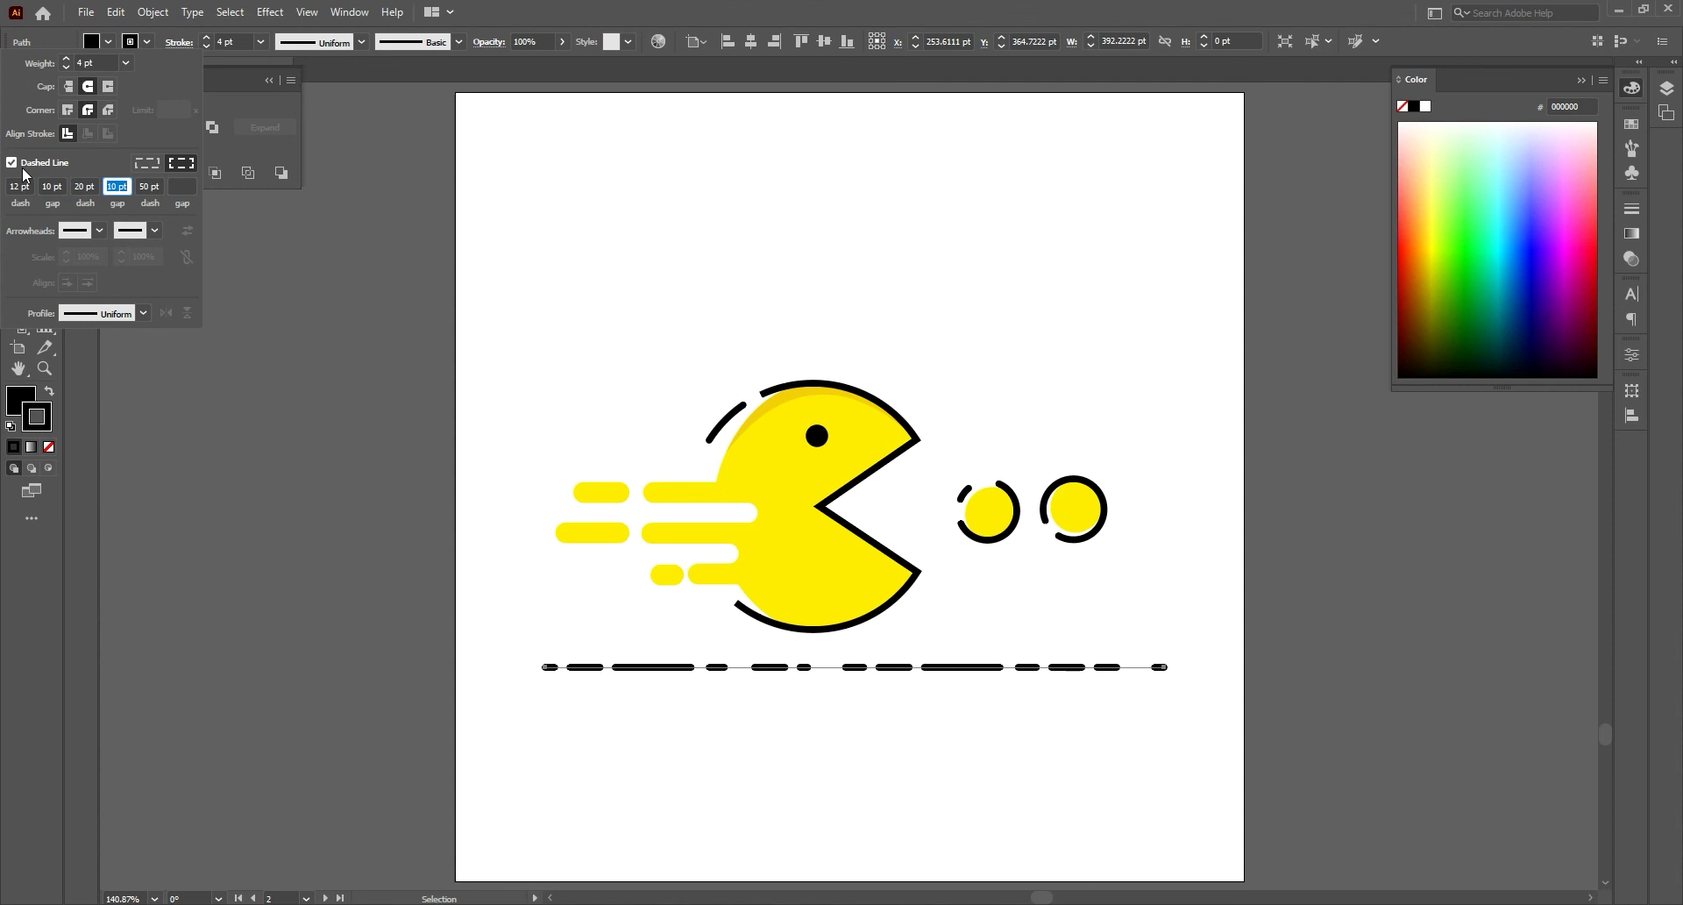
click(271, 80)
click(356, 243)
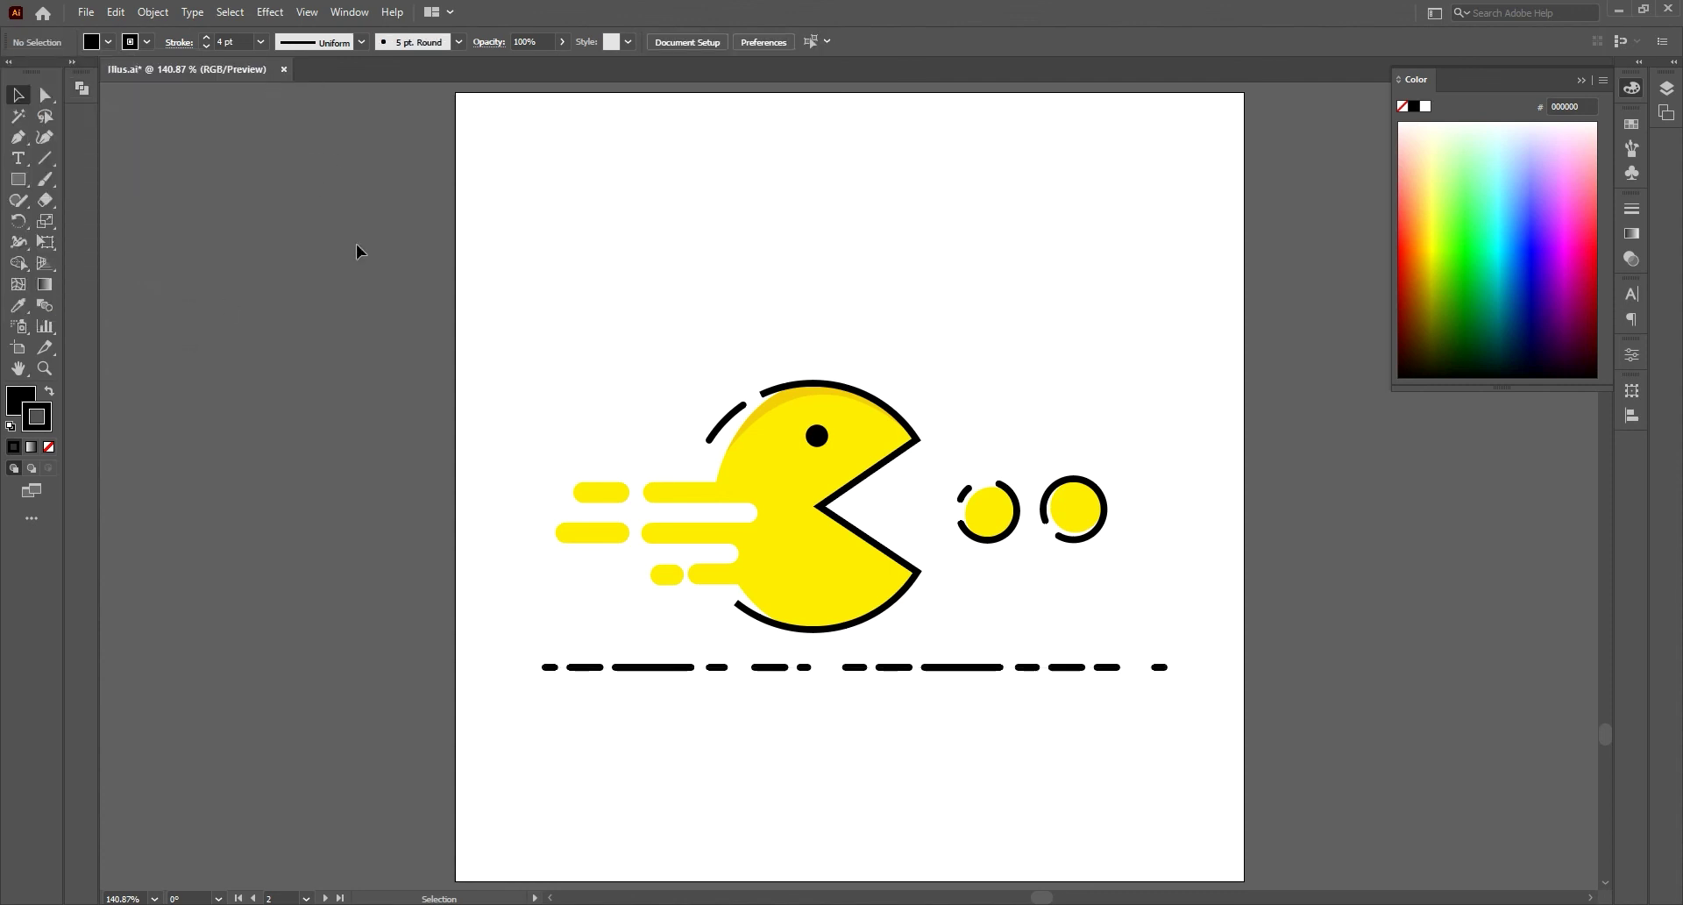
Step: Draw a 500x500 pt rectangle covering the whole artboard, with no stroke
click(26, 176)
drag(455, 92, 1245, 881)
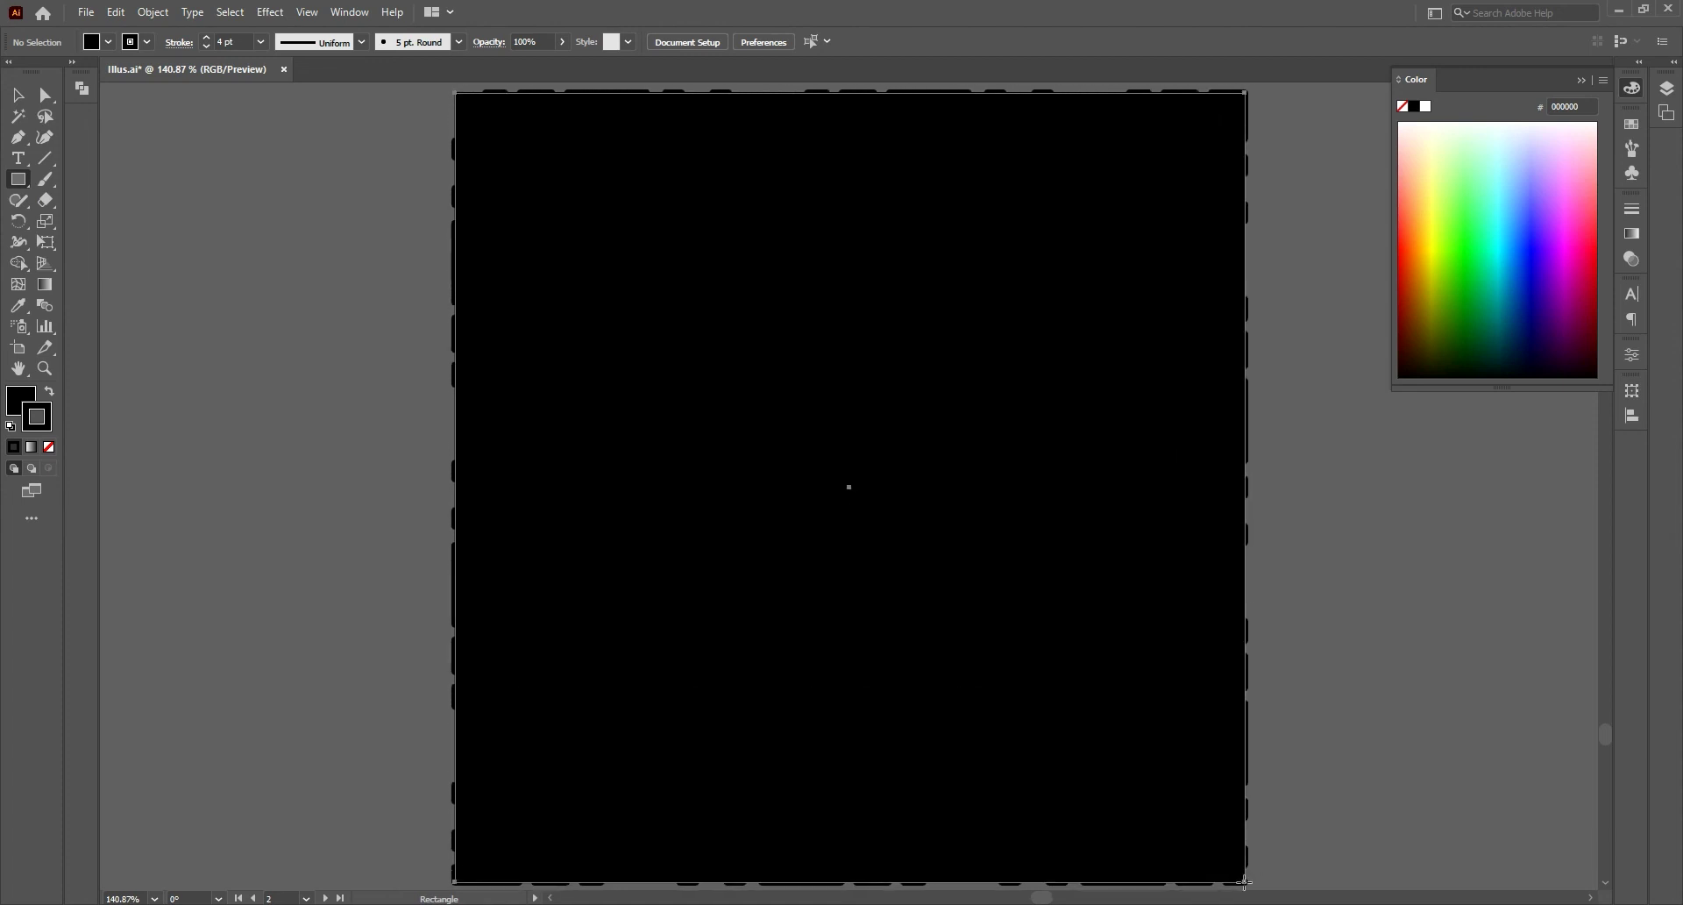
click(49, 447)
click(18, 95)
Step: Fill the rectangle with dark purple 560D7C and send it behind the Pac-Man artwork
double_click(30, 404)
click(1067, 213)
click(1097, 212)
click(1101, 218)
drag(1063, 214, 1042, 284)
click(1097, 214)
click(1098, 218)
click(1048, 283)
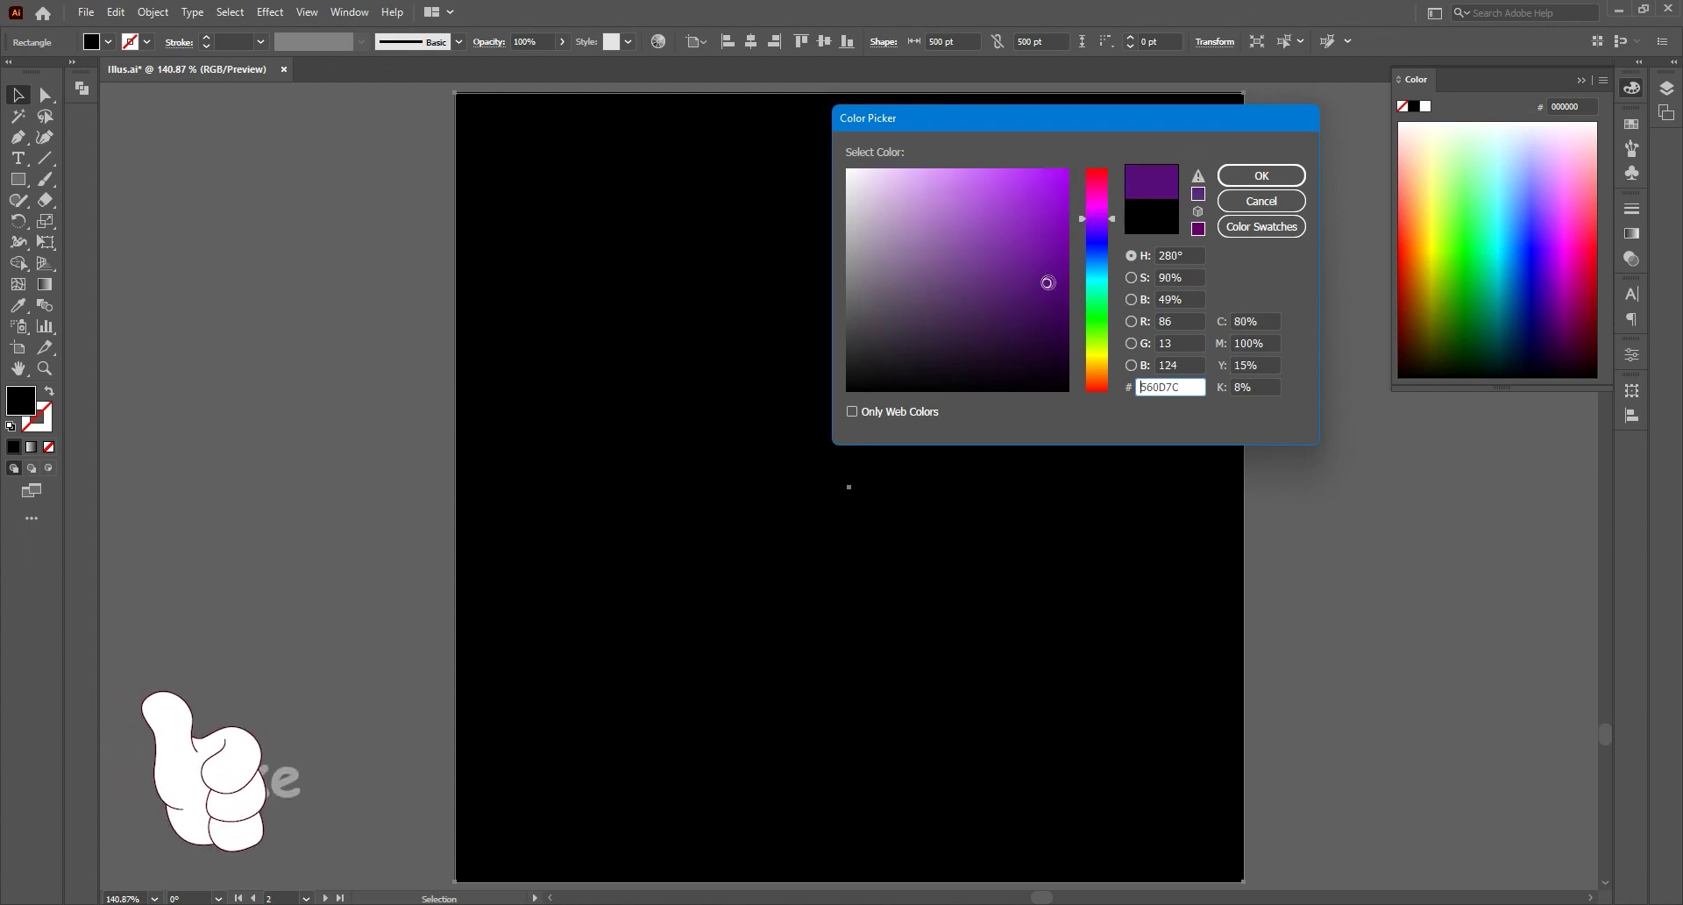
click(1262, 175)
right_click(543, 271)
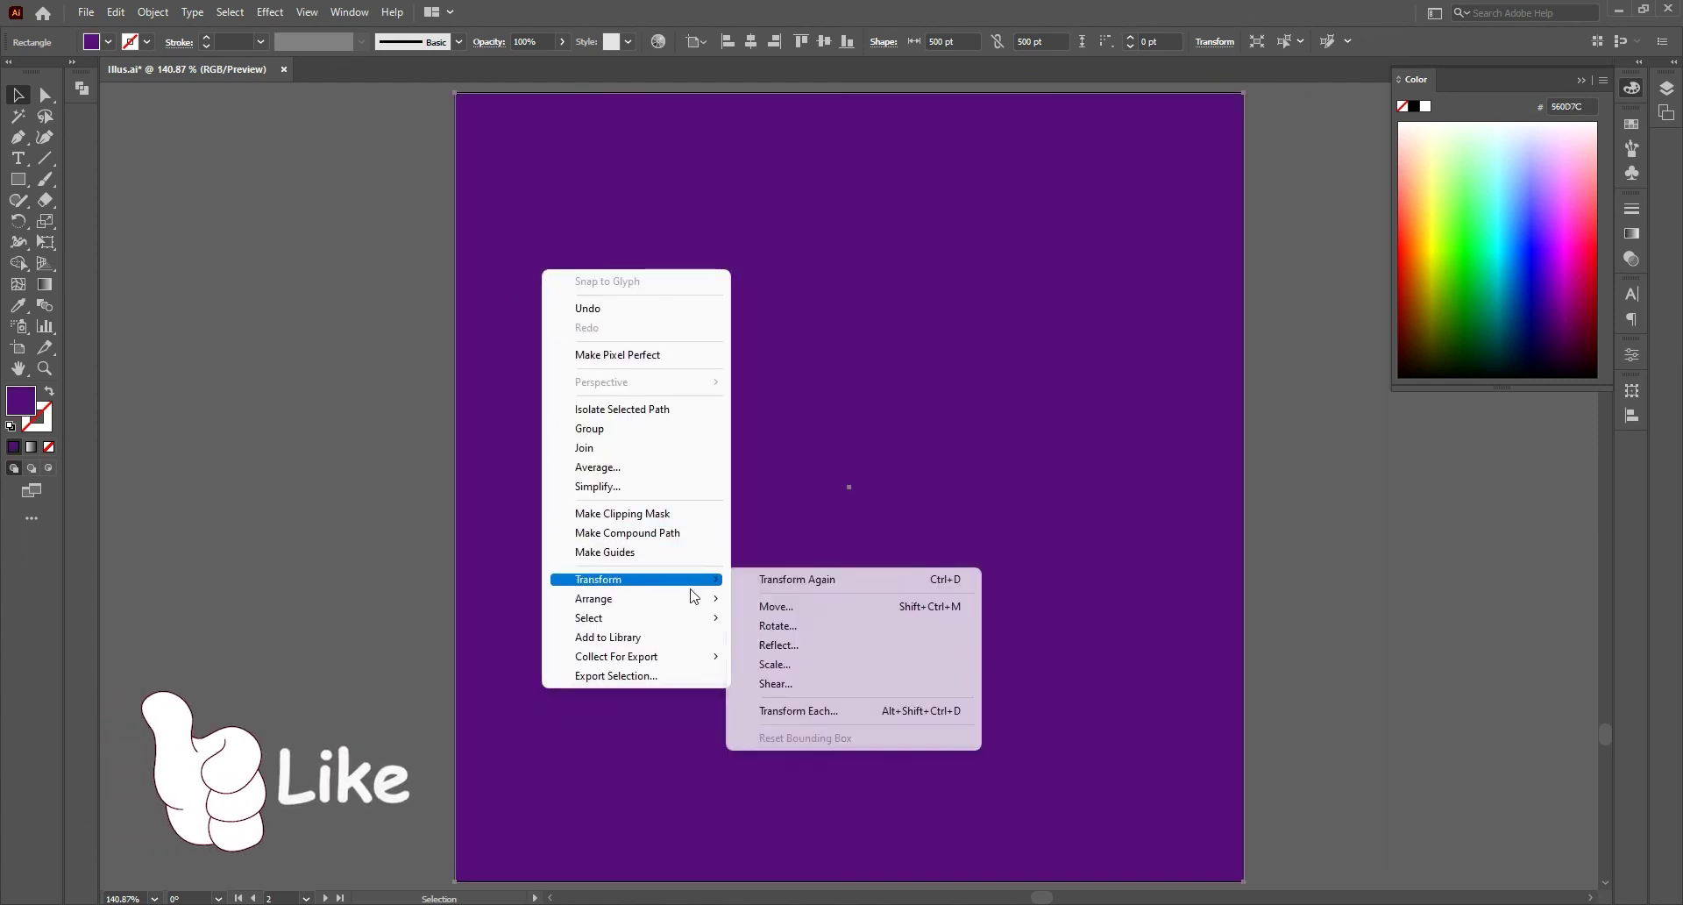
mouse_move(593, 598)
click(789, 680)
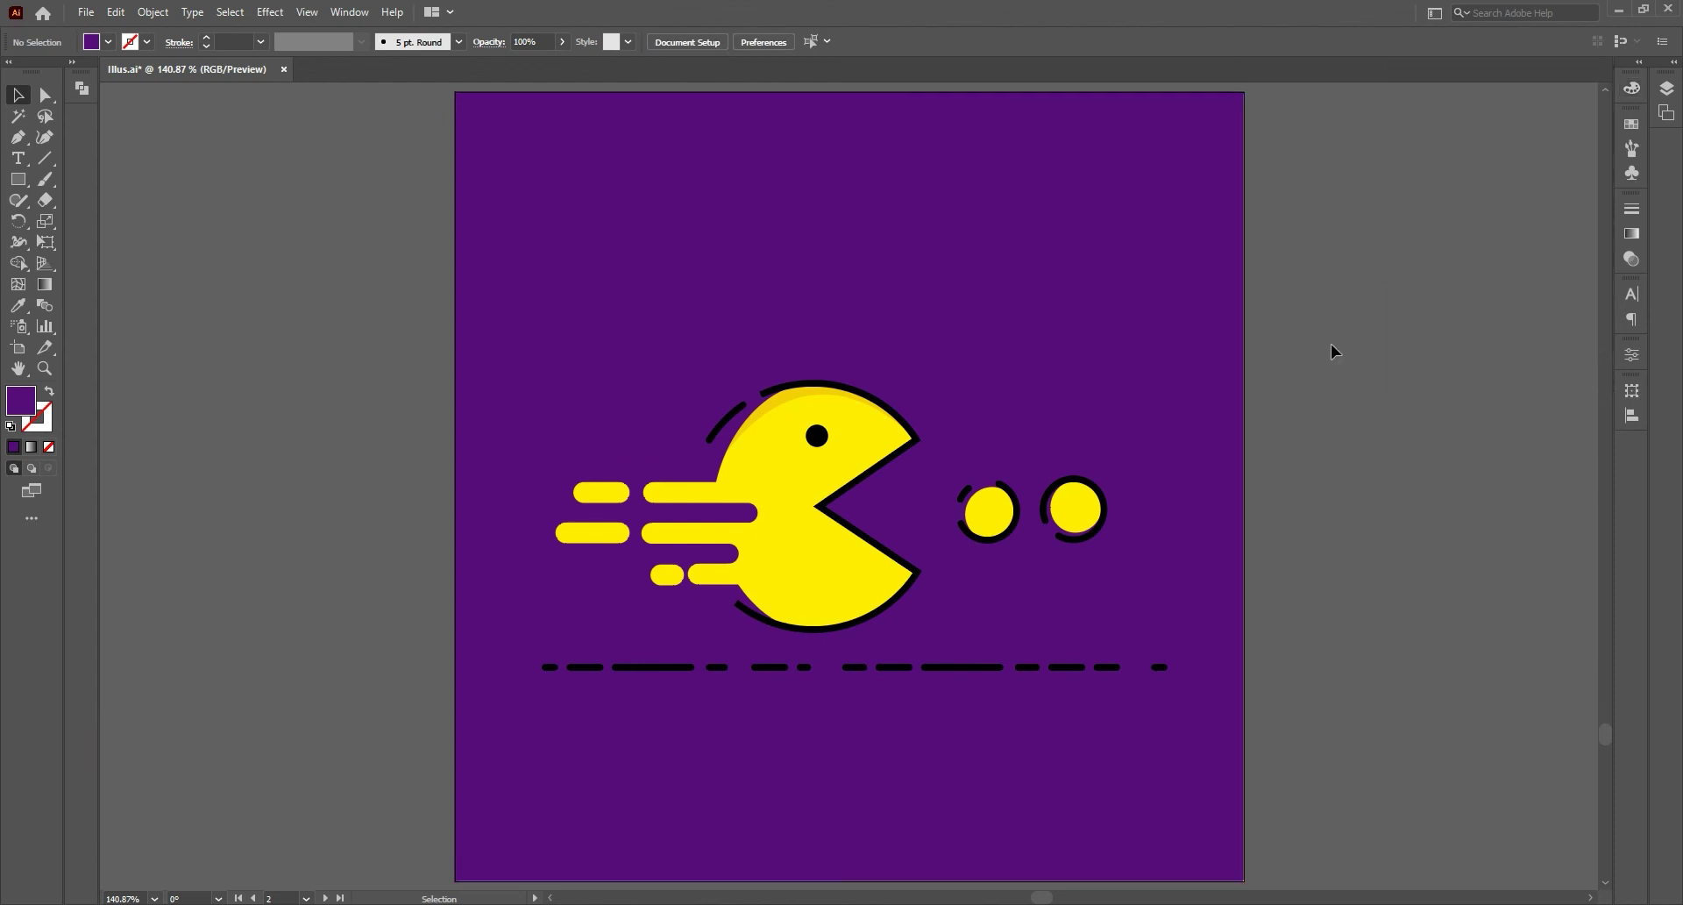